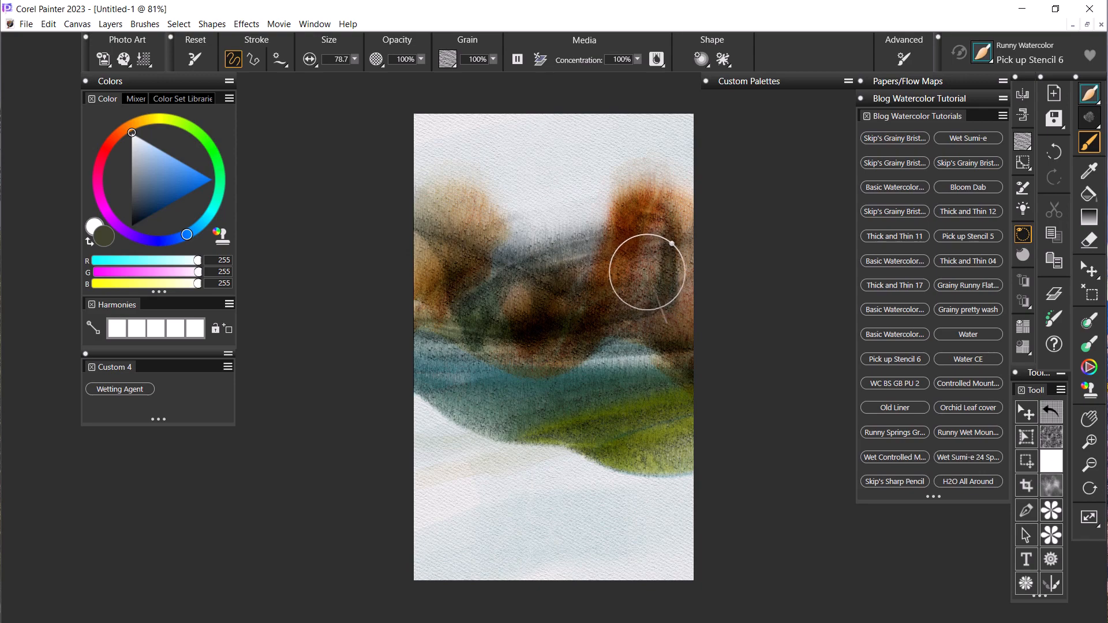
Choose the Needles paper from the Dramatic Papers as the brush grain and raise its contrast to 238%
left_click(453, 61)
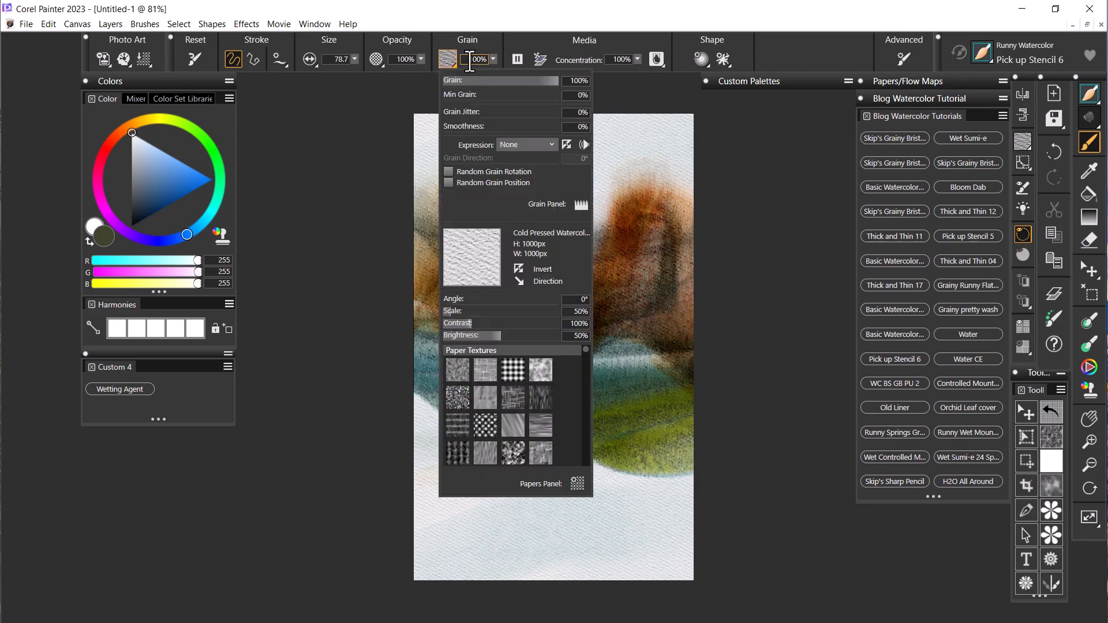
left_click_drag(585, 348, 586, 393)
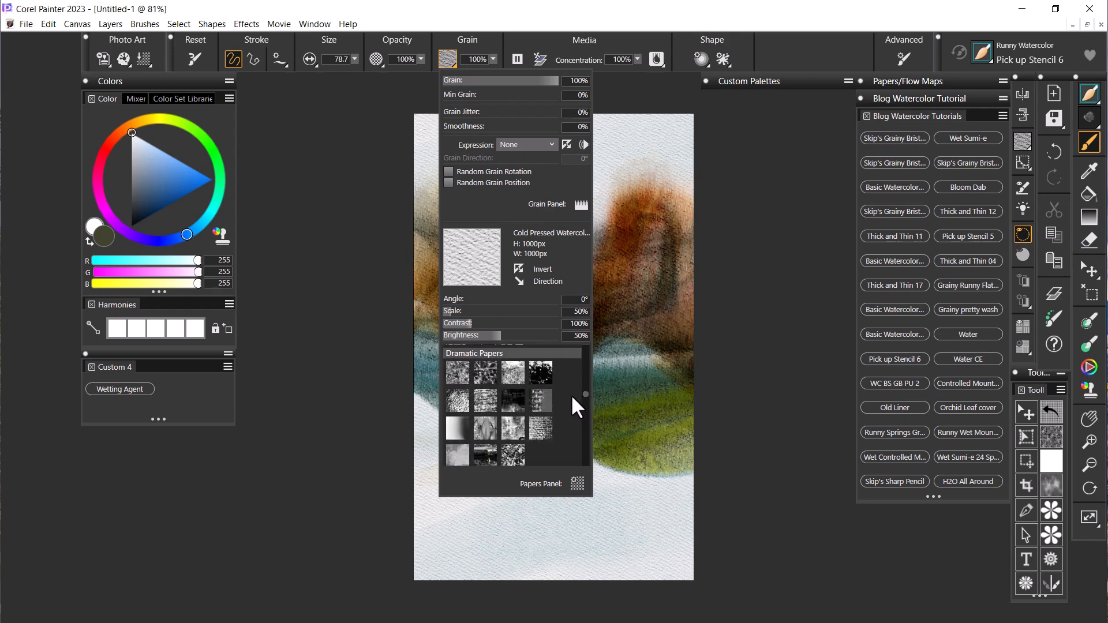
left_click(456, 371)
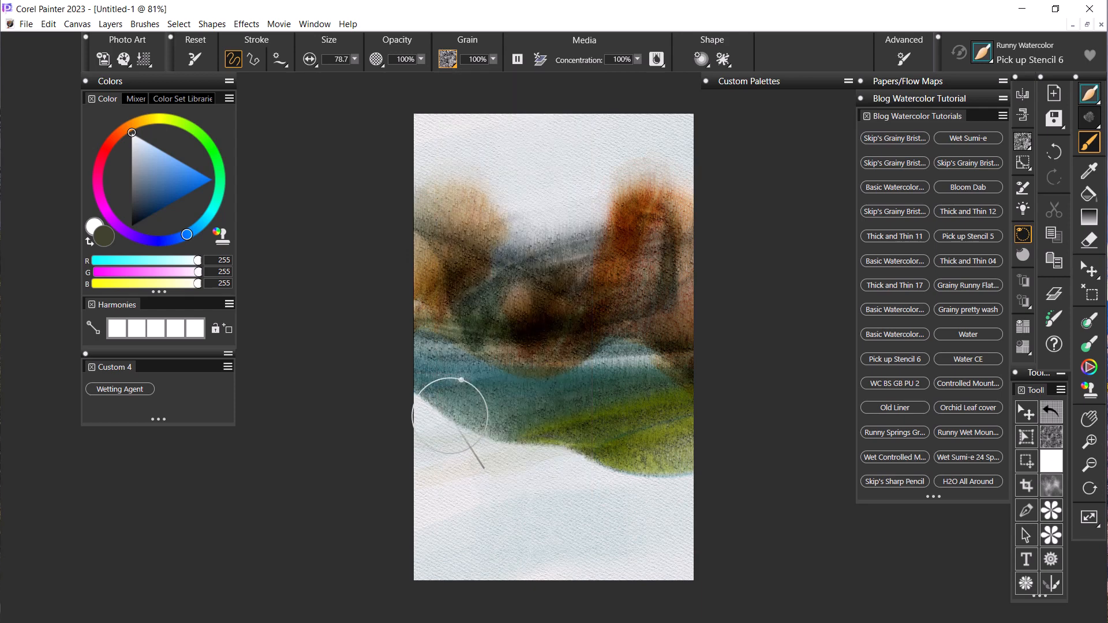
left_click(447, 60)
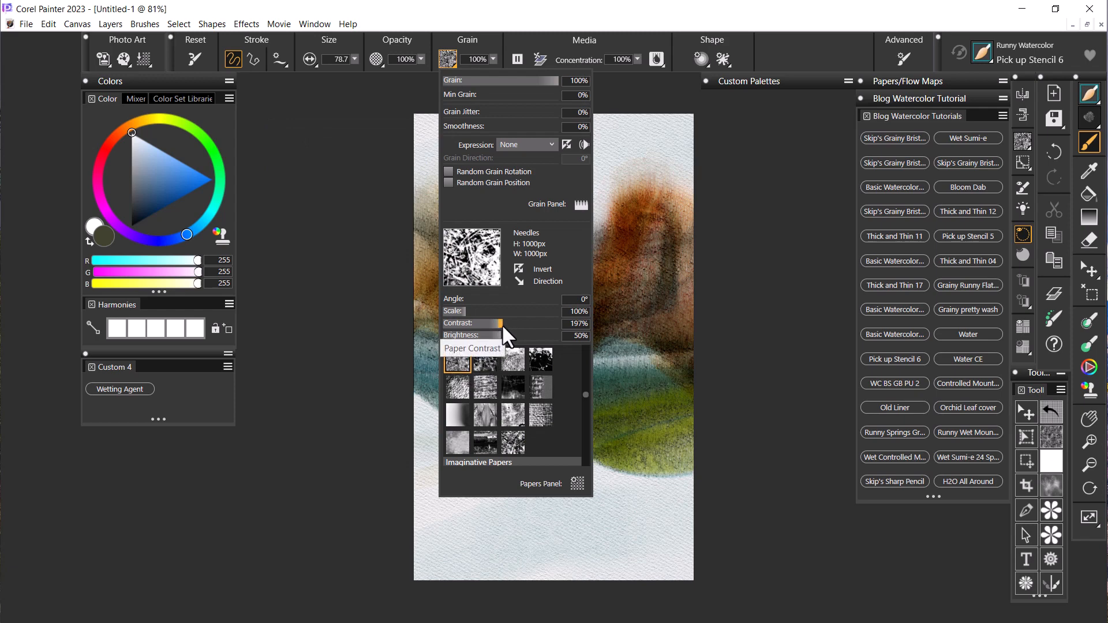
left_click_drag(501, 322, 510, 321)
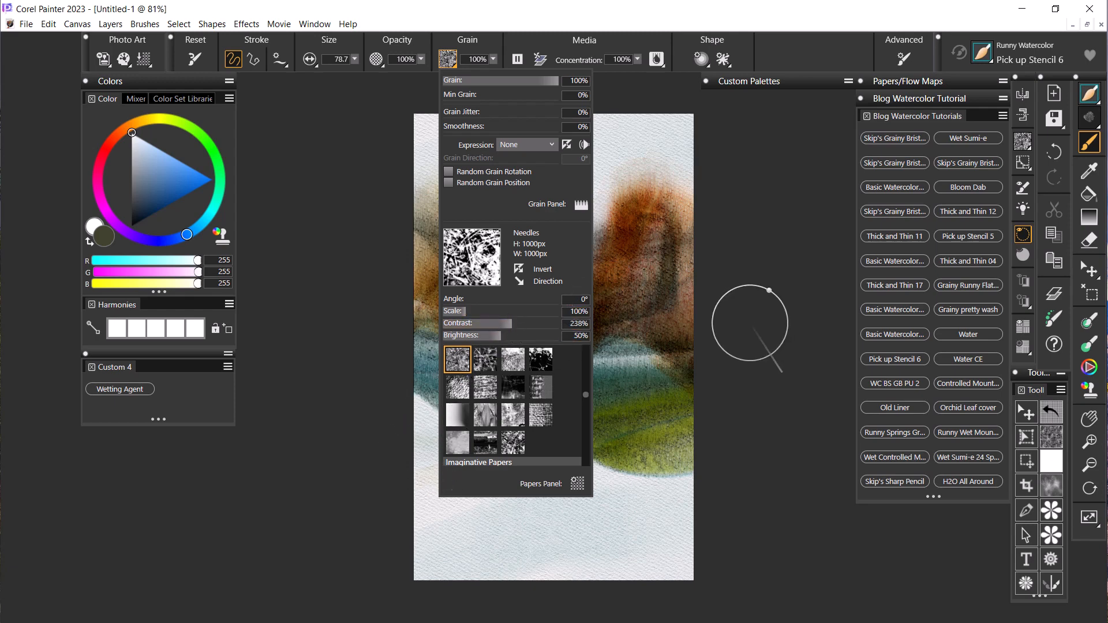
left_click(750, 322)
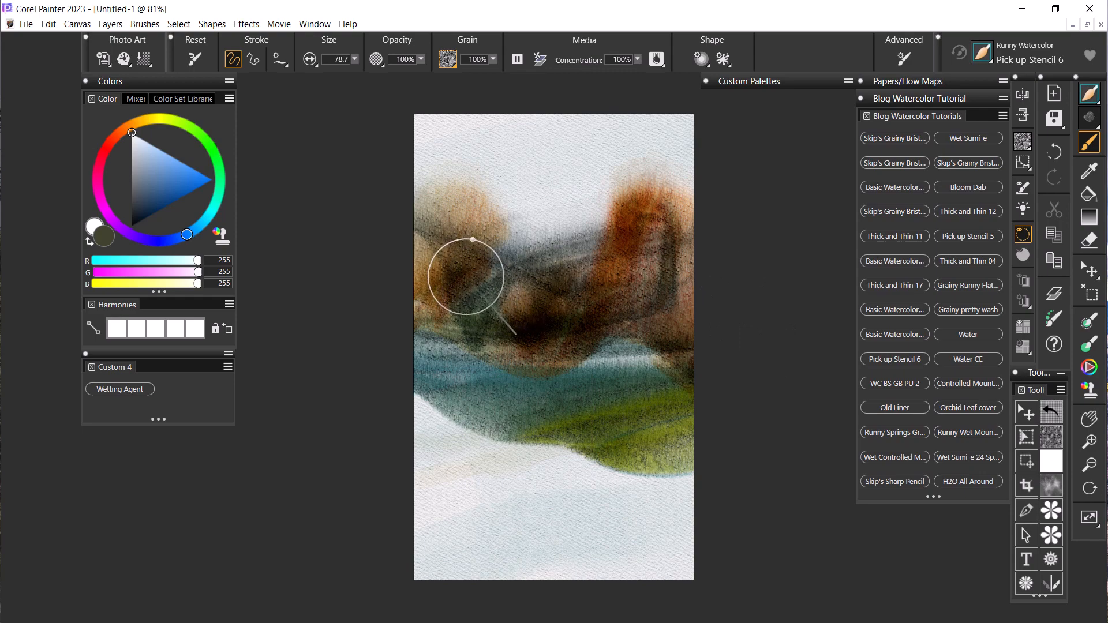
mouse_move(463, 267)
left_mouse_down()
mouse_move(458, 254)
mouse_move(433, 267)
mouse_move(453, 260)
mouse_move(476, 275)
left_mouse_up()
key("ctrl+z")
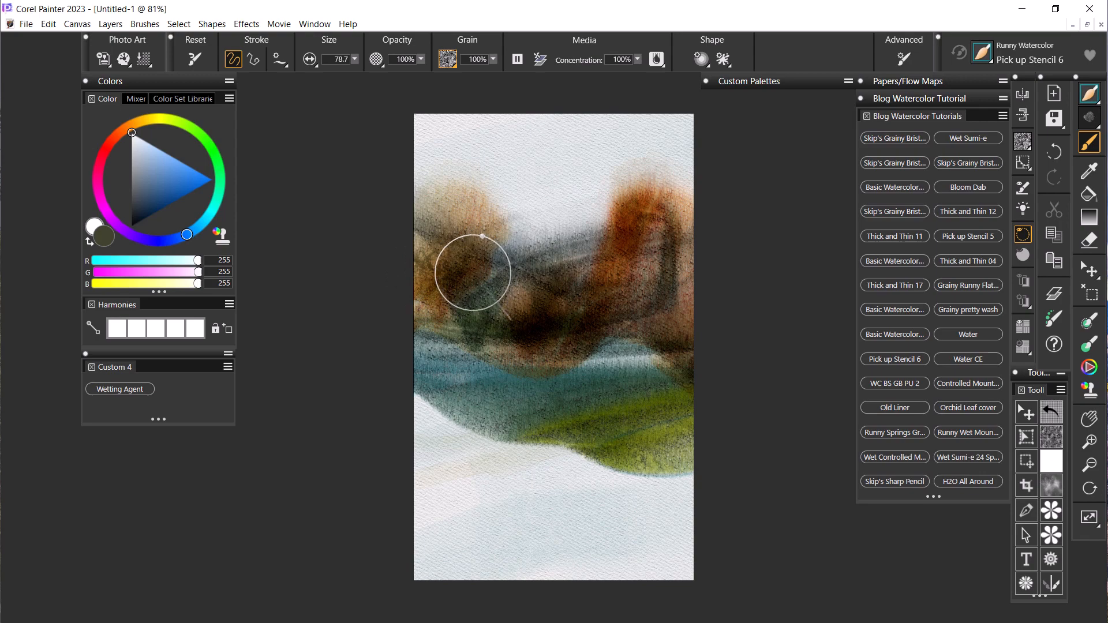
key("ctrl+z")
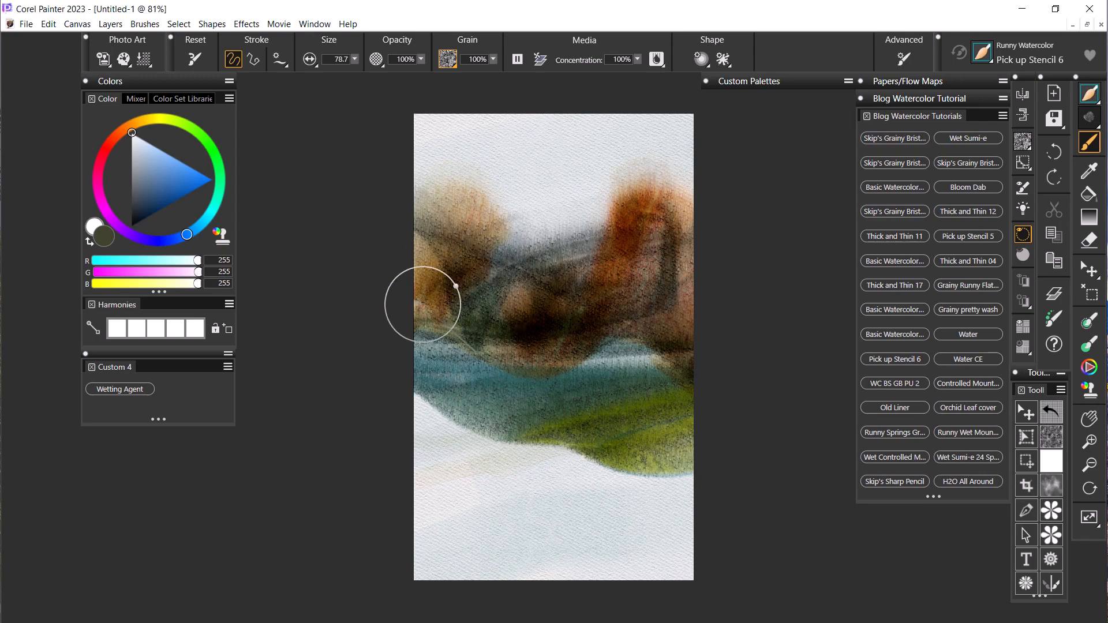
Swap the main and additional colors, then lift speckled texture out of the brown trees and the dark hill between them
left_click(88, 241)
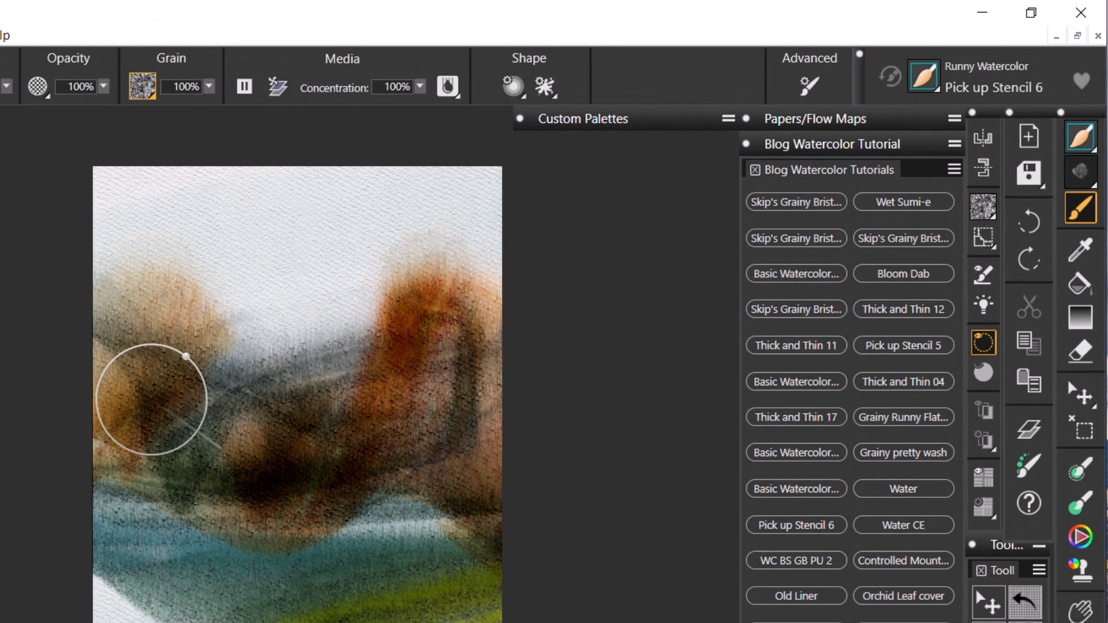
mouse_move(132, 403)
left_mouse_down()
mouse_move(138, 379)
mouse_move(151, 391)
mouse_move(173, 380)
mouse_move(204, 387)
mouse_move(226, 412)
mouse_move(264, 411)
mouse_move(250, 430)
mouse_move(299, 419)
mouse_move(276, 435)
mouse_move(337, 473)
mouse_move(381, 416)
mouse_move(410, 338)
mouse_move(445, 321)
mouse_move(459, 444)
mouse_move(445, 468)
left_mouse_up()
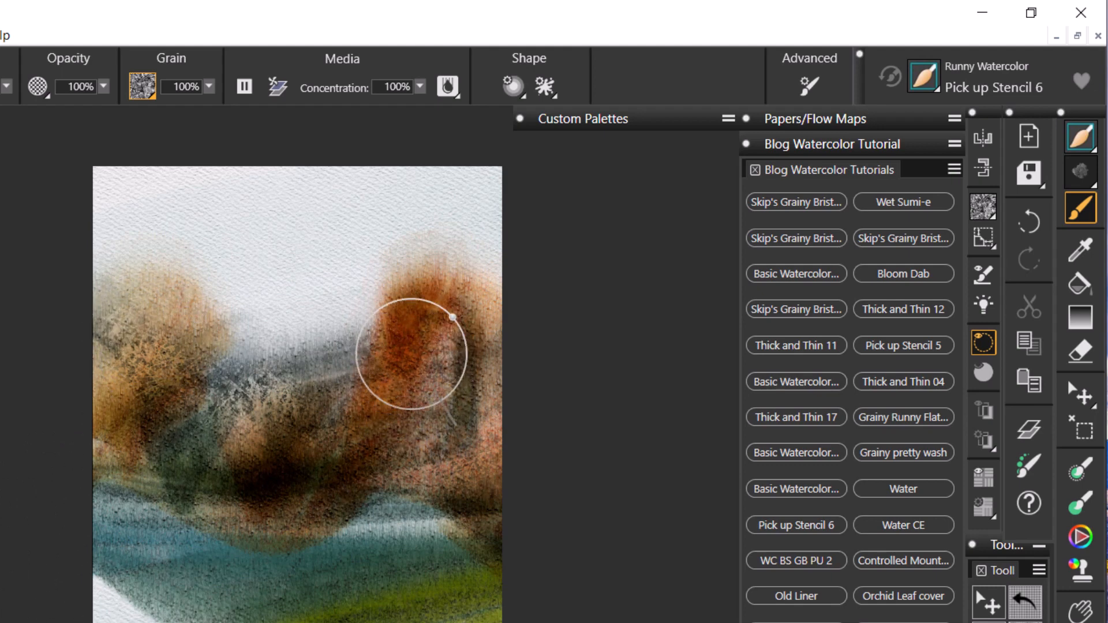
left_click_drag(412, 354, 354, 363)
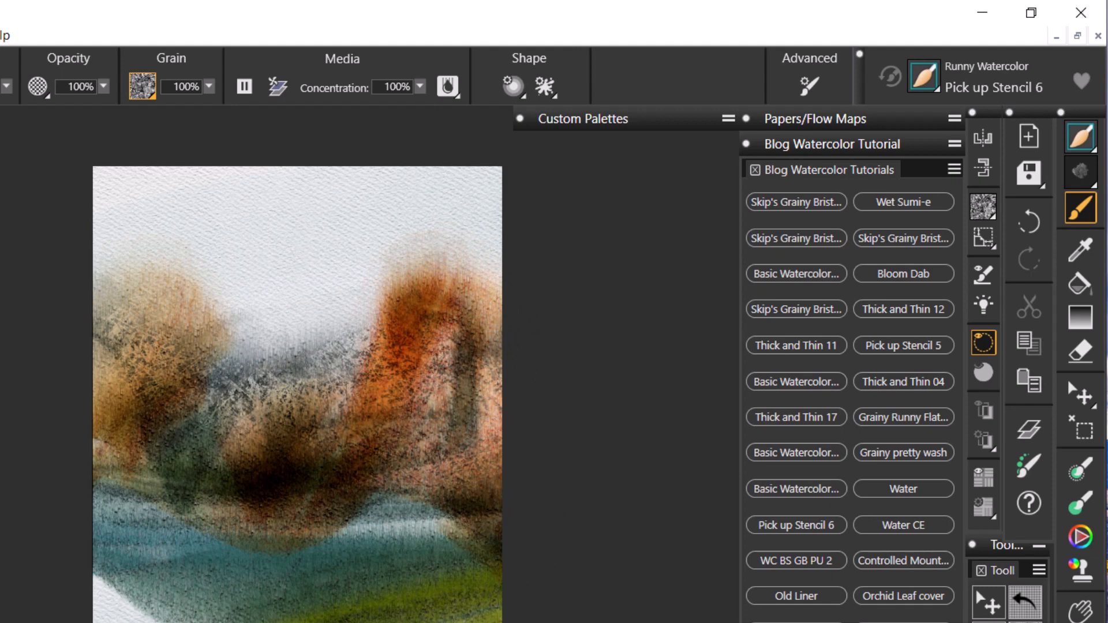
left_click(221, 360)
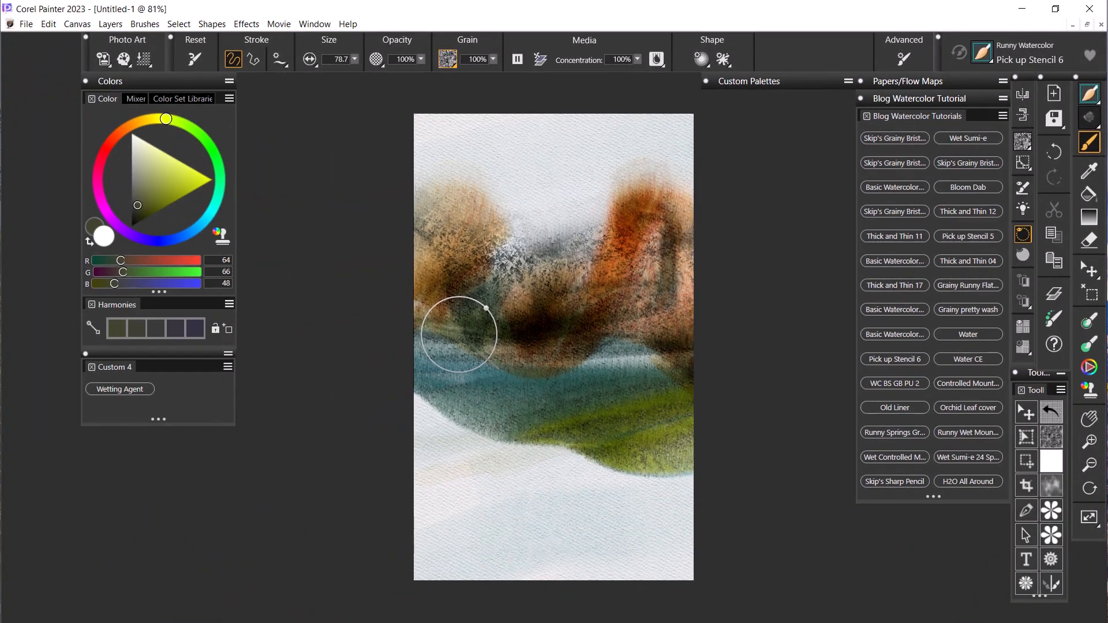
Select Watercolor Layer 4 and switch the brush grain to the horizontally streaked paper in Dramatic Papers
left_click(1051, 294)
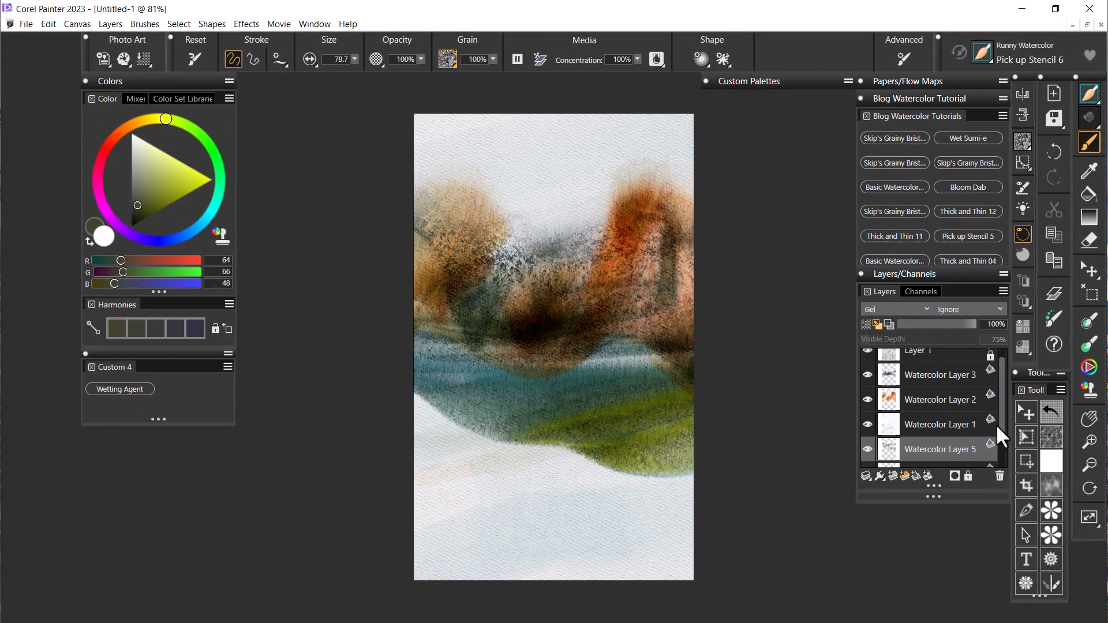
left_click_drag(1001, 424, 1005, 448)
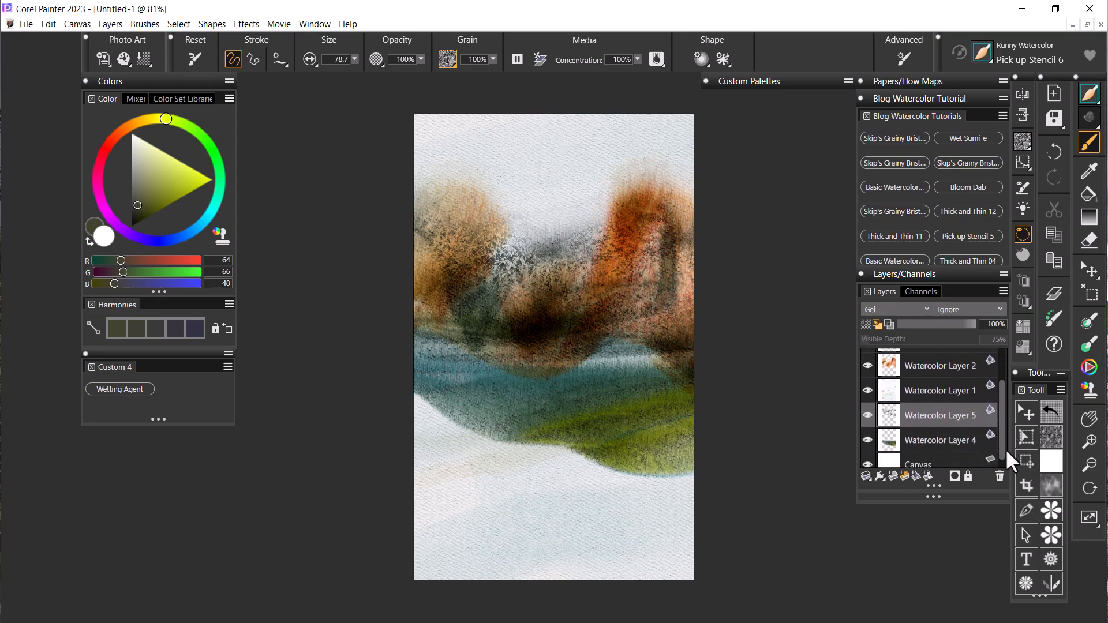
left_click(924, 441)
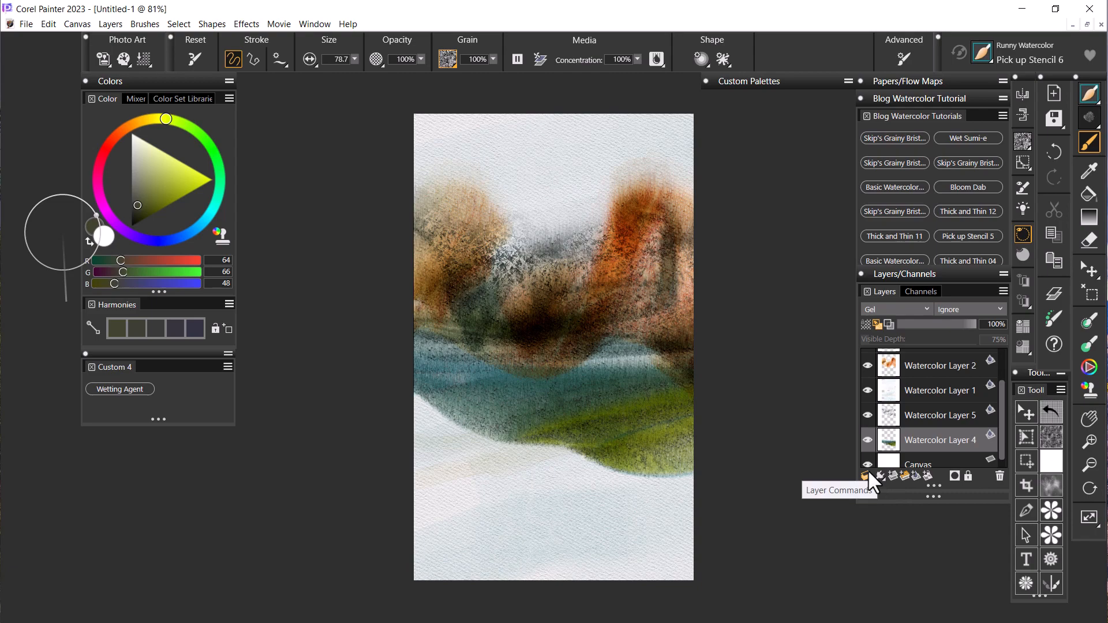
left_click(448, 59)
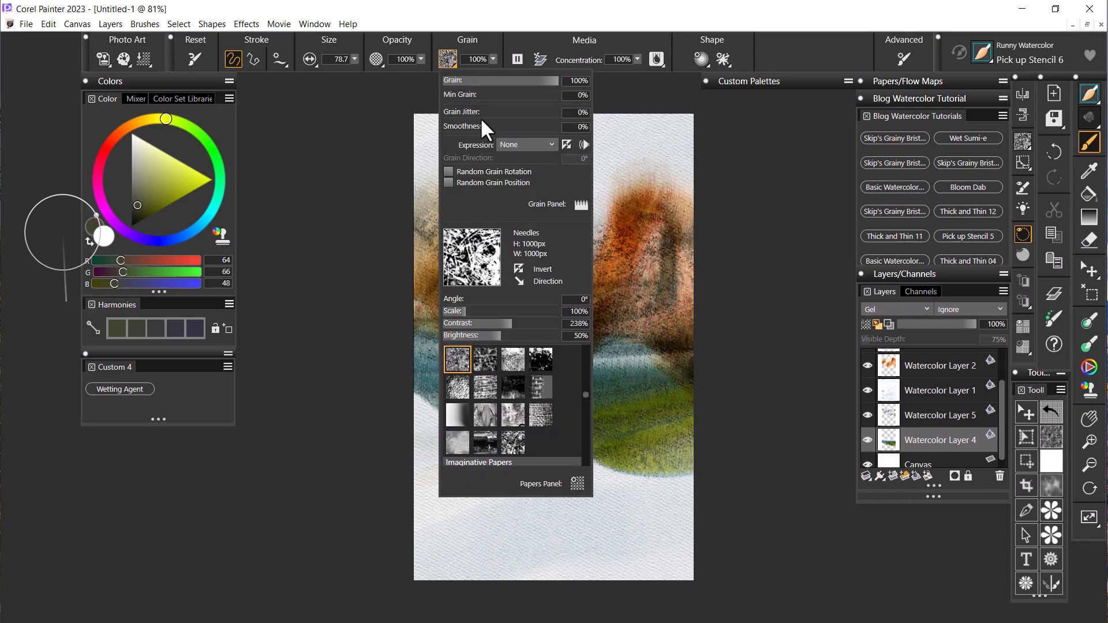
left_click(483, 439)
left_click(443, 515)
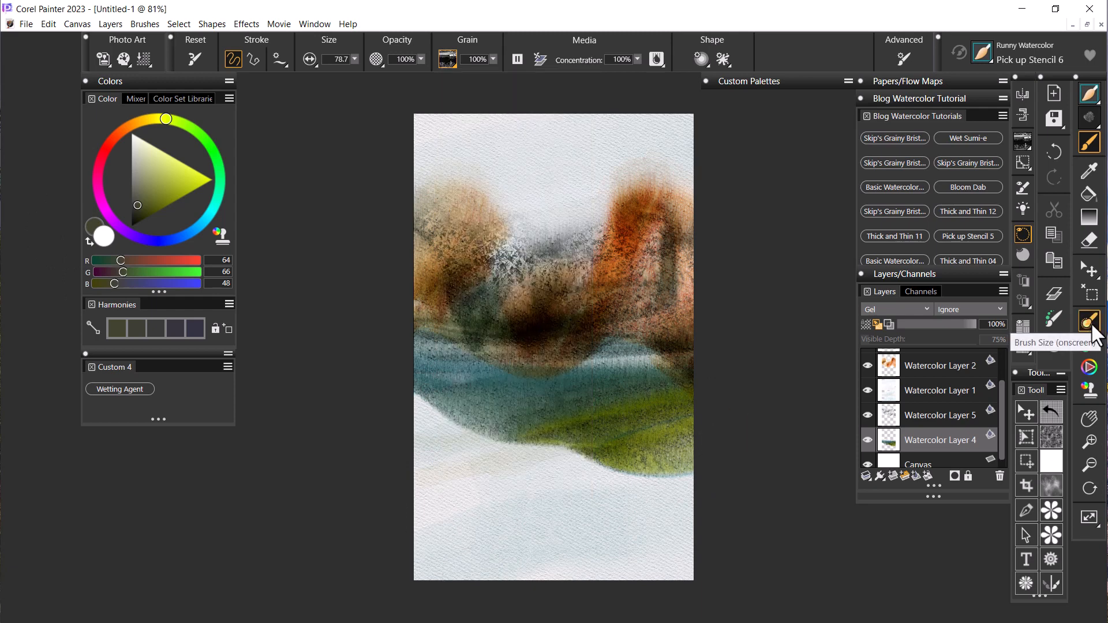
Reduce the brush size to 19.8 and lift light horizontal streaks across the blue water and green bank
left_click_drag(787, 408, 775, 408, "ctrl+alt")
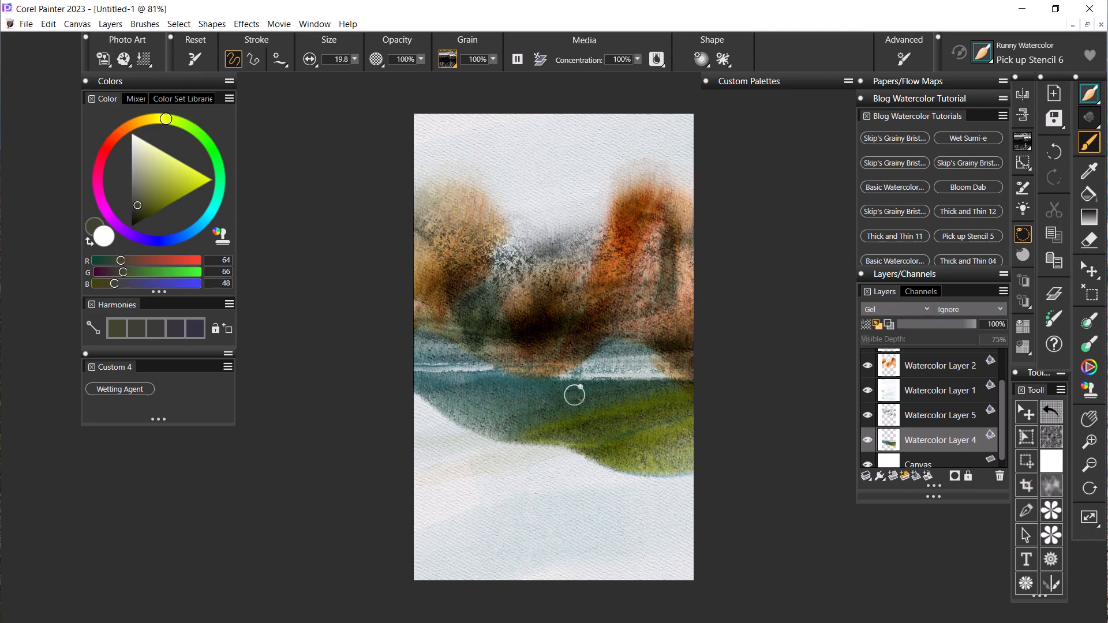
left_click_drag(737, 408, 438, 406)
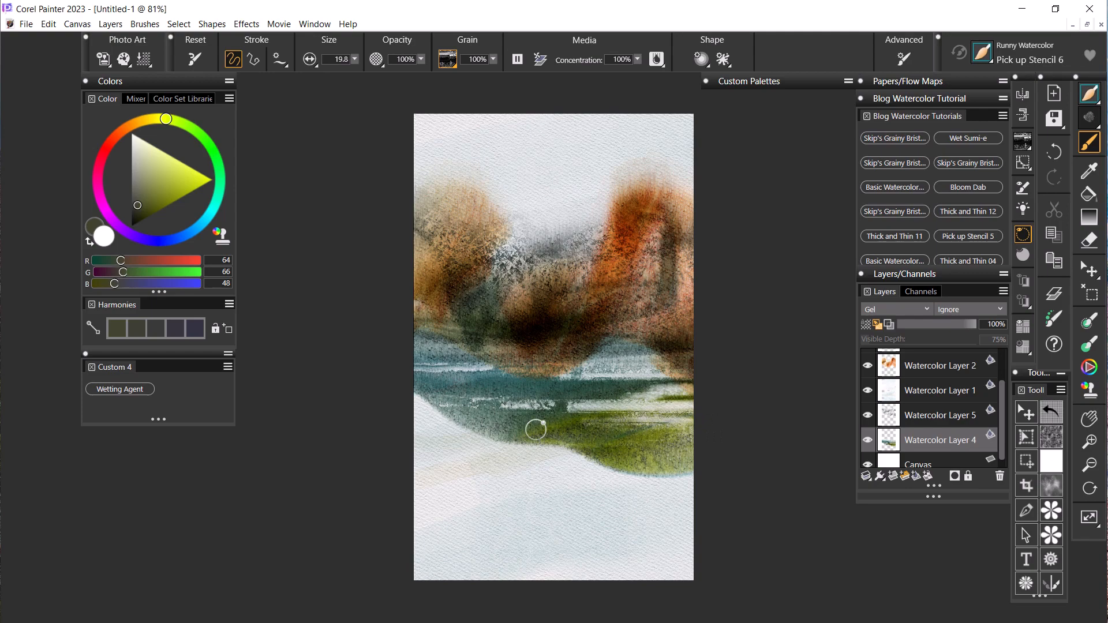
left_click_drag(705, 432, 498, 433)
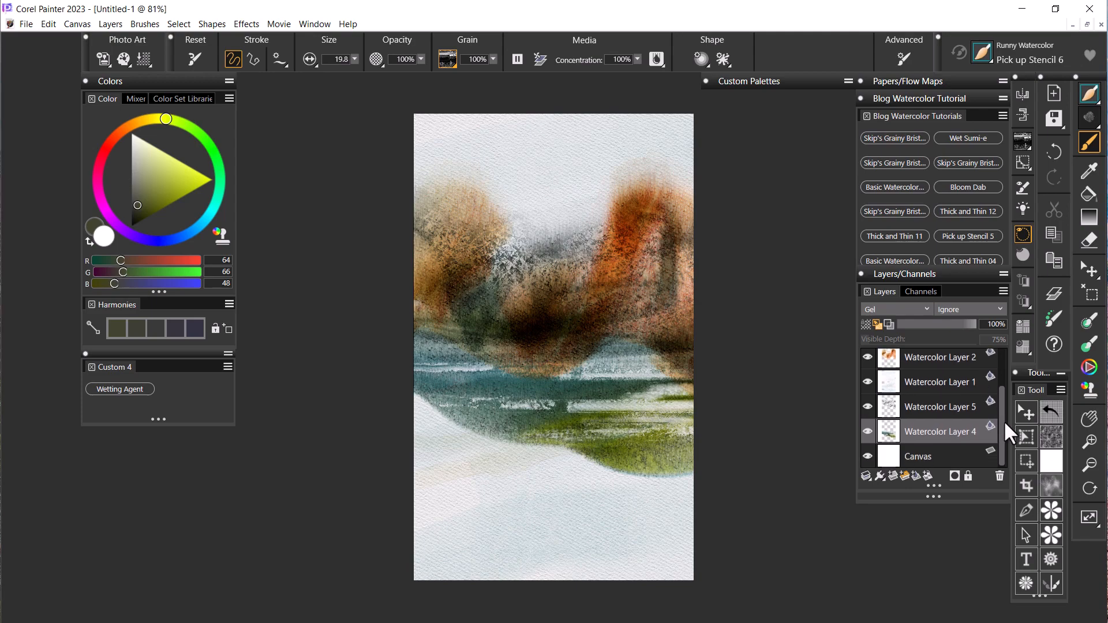
Select Watercolor Layer 3, then hide it and show it again to check which parts it holds
scroll(1004, 431, "up", 2)
scroll(1003, 398, "up", 1)
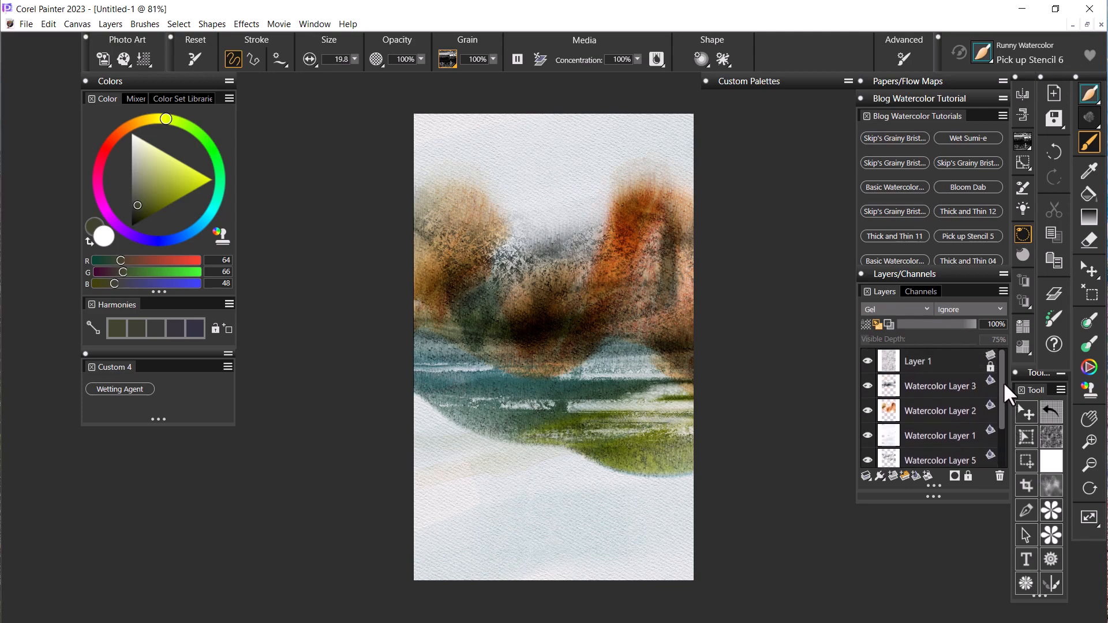
left_click(886, 386)
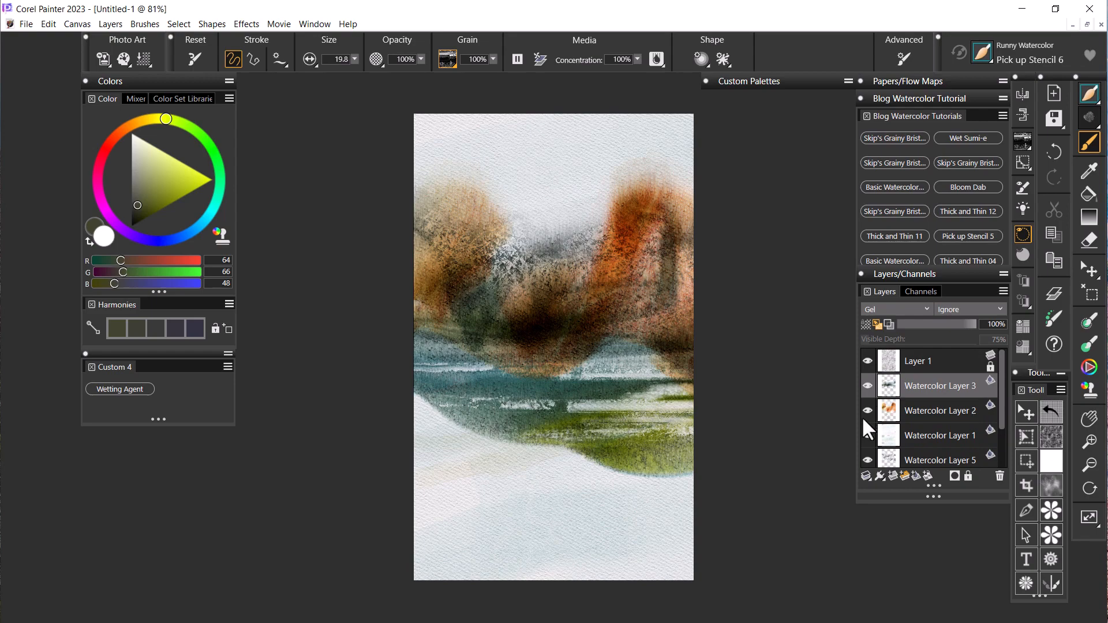
left_click(867, 382)
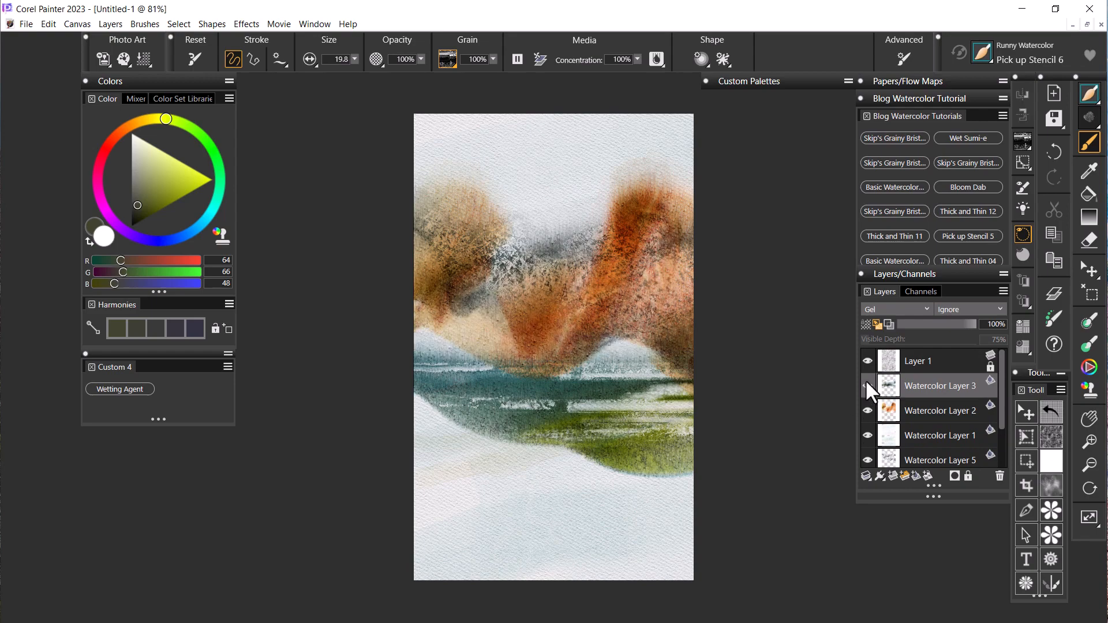
left_click(865, 382)
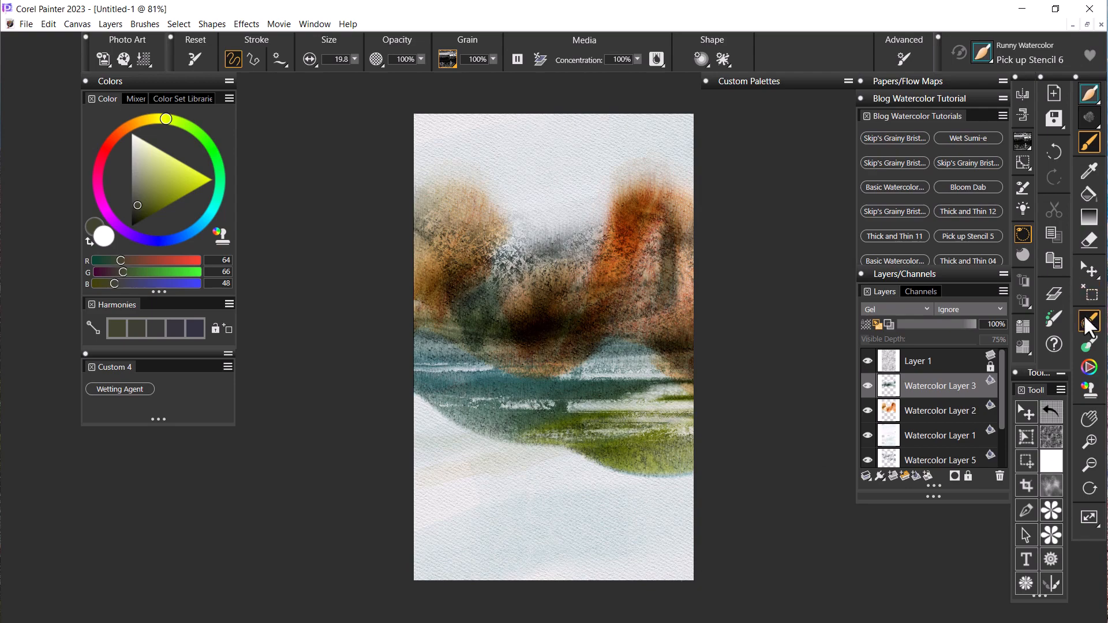
Reduce the brush size to 6.3 and lift a thin horizontal line along the waterline beneath the trees
left_click_drag(775, 359, 775, 338, "ctrl+alt")
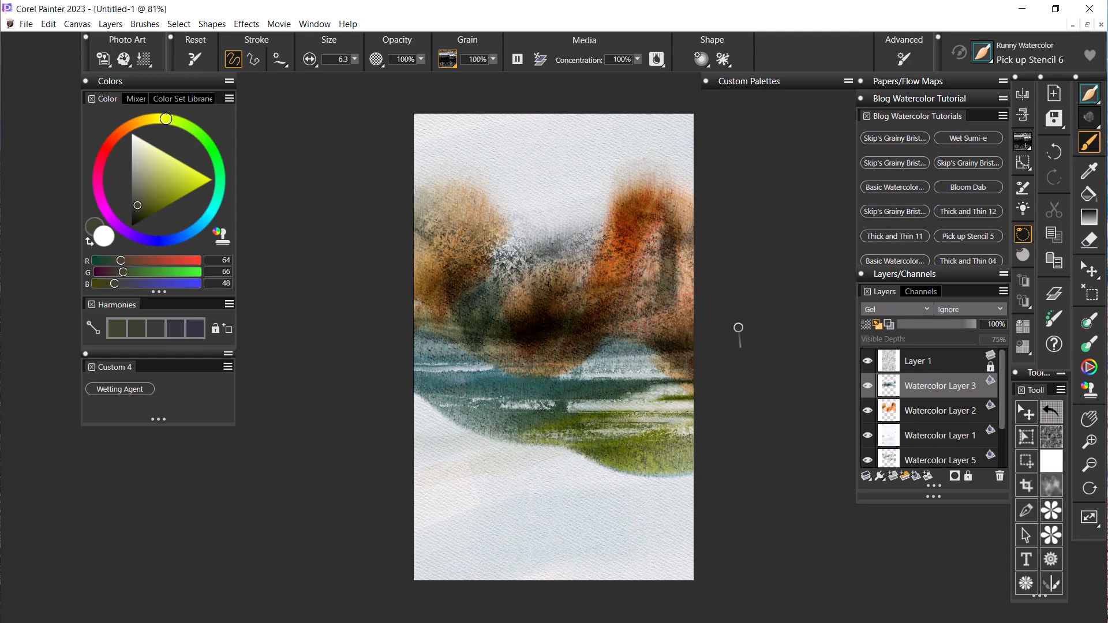
left_click_drag(598, 332, 386, 341)
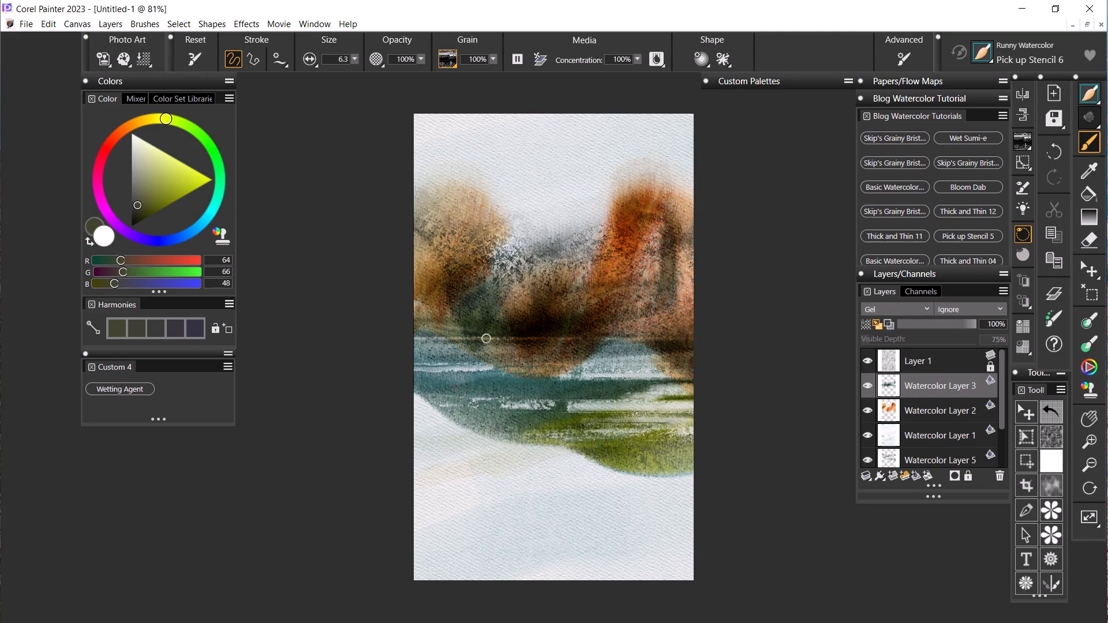
left_click_drag(399, 337, 714, 339)
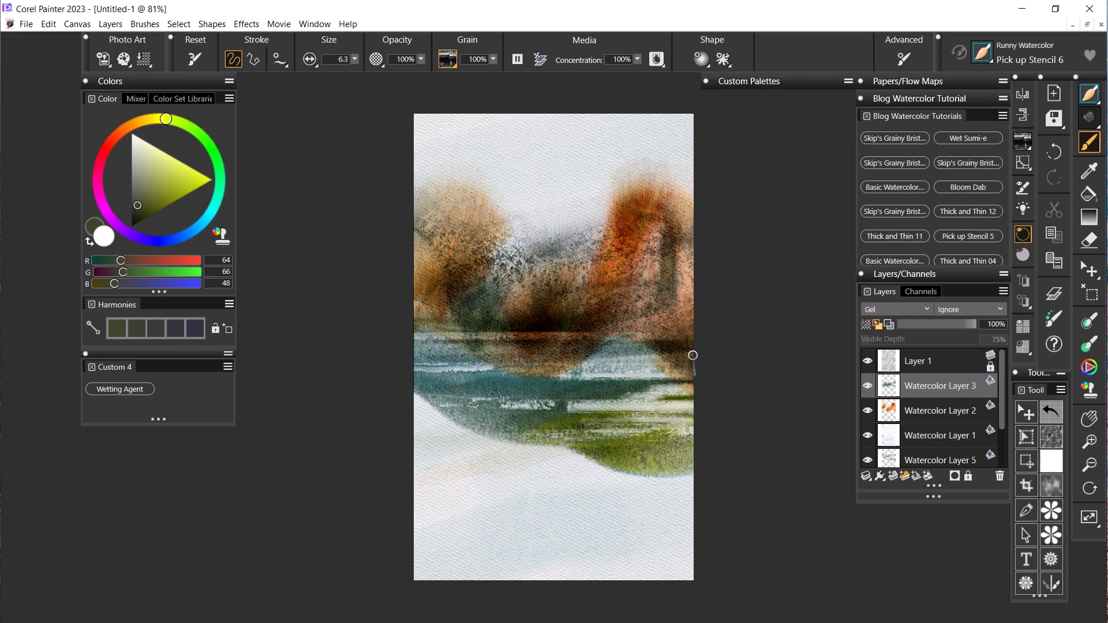
Switch to the Thick and Thin 12 brush variant and reduce its size to 2.4
left_click(895, 234)
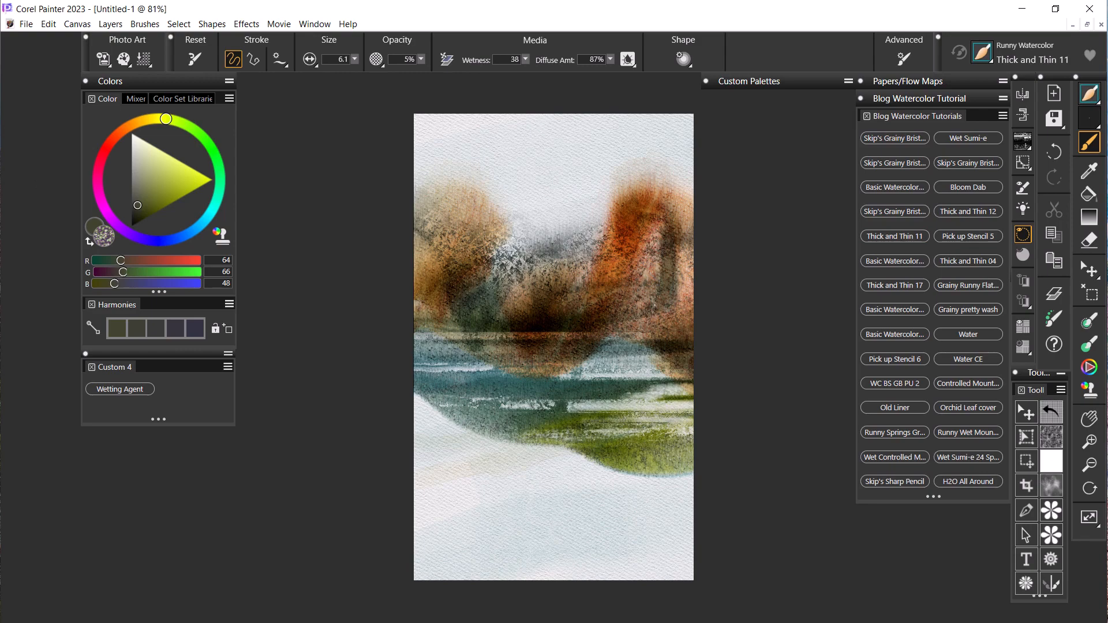
left_click(981, 212)
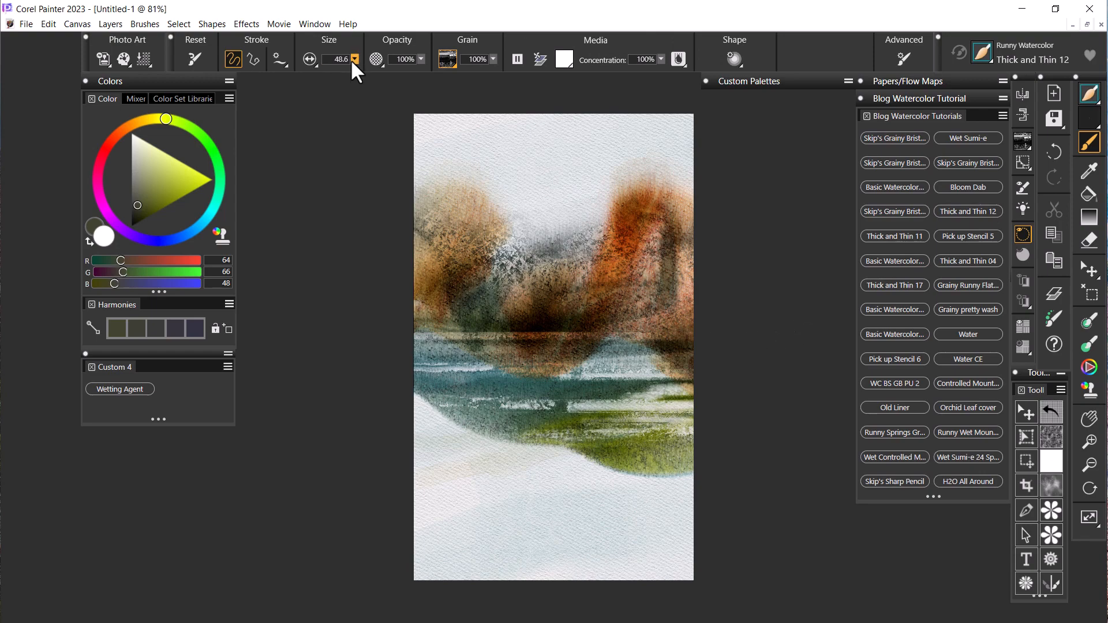
left_click_drag(354, 59, 289, 114)
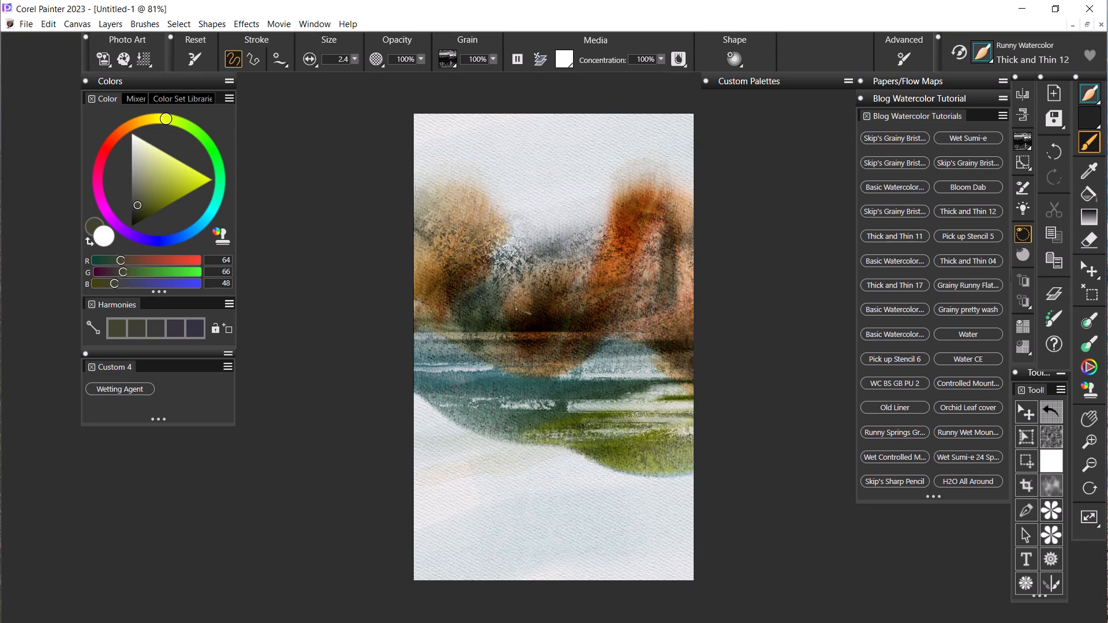
Undo the last test stroke and add a new watercolor layer above Watercolor Layer 3
key("ctrl+z")
left_click(1054, 294)
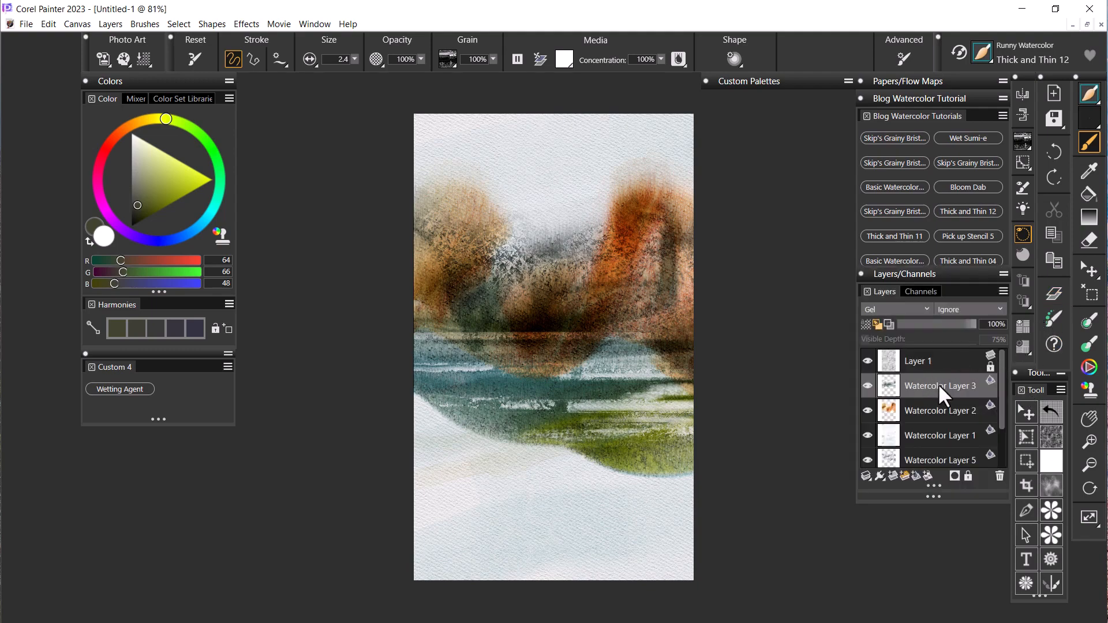
left_click(916, 475)
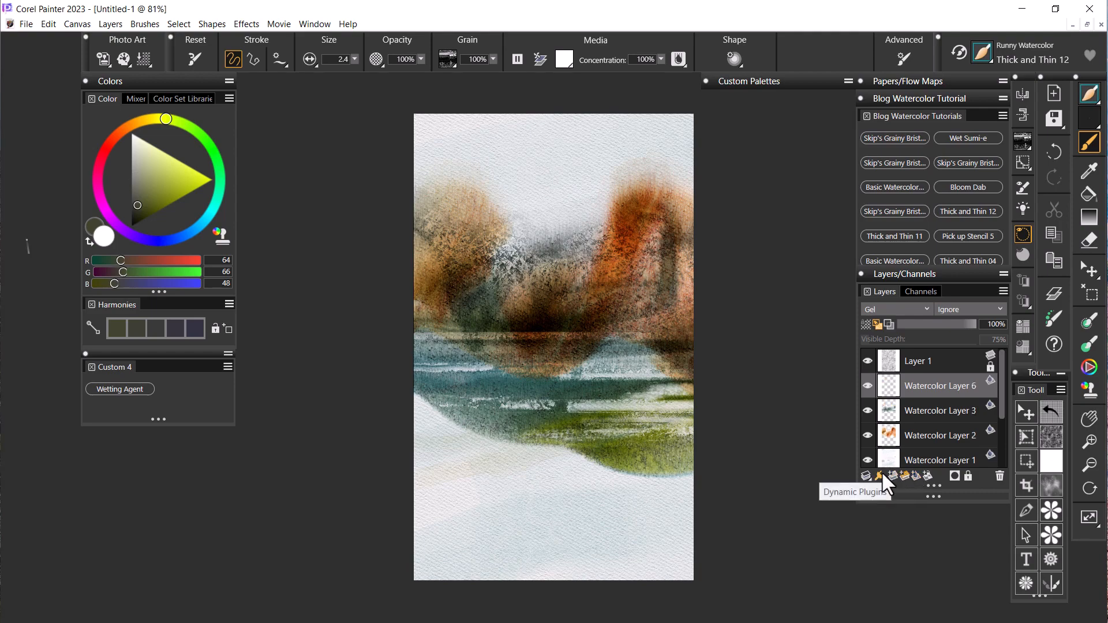
Set the brush size to 3.6, change the dark color to black, and swap colors so white is the main color
left_click(355, 58)
left_click_drag(358, 57, 365, 58)
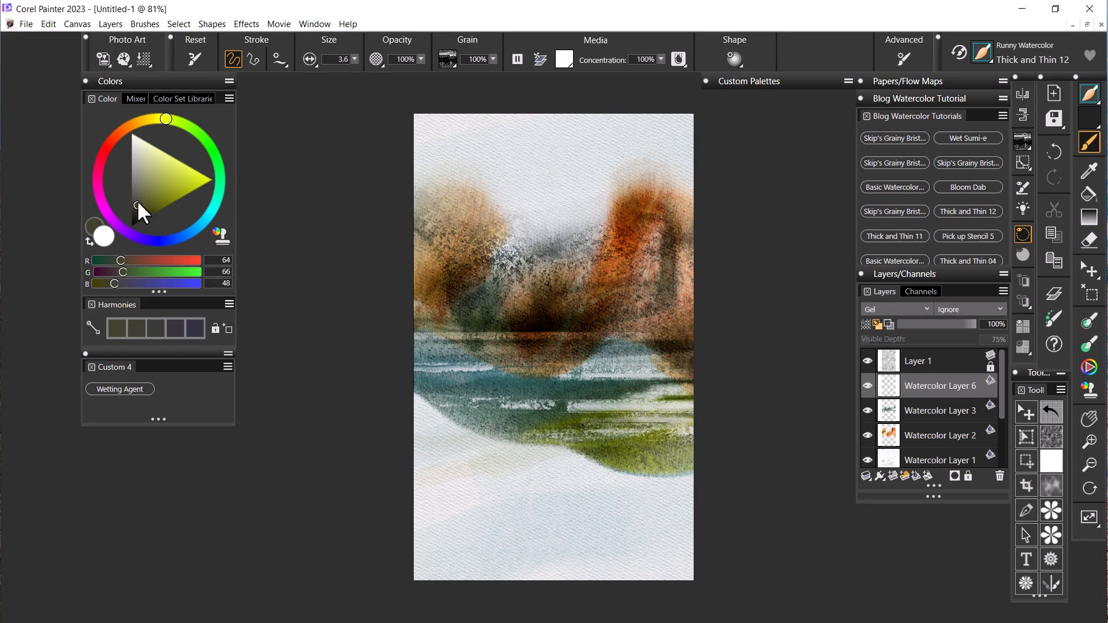
left_click_drag(137, 202, 127, 238)
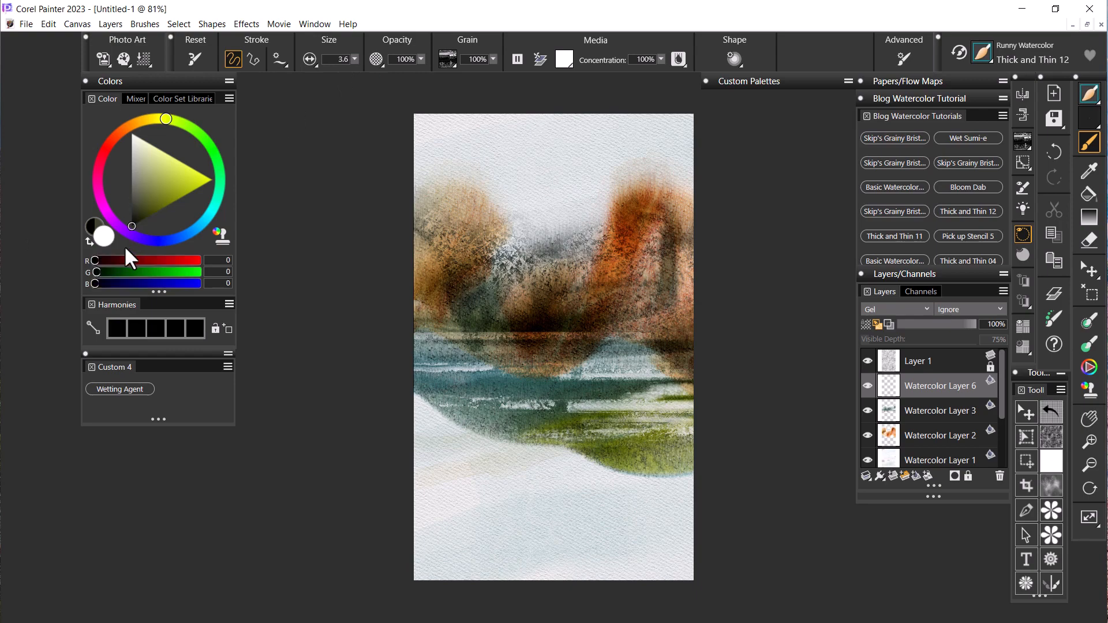
left_click(90, 241)
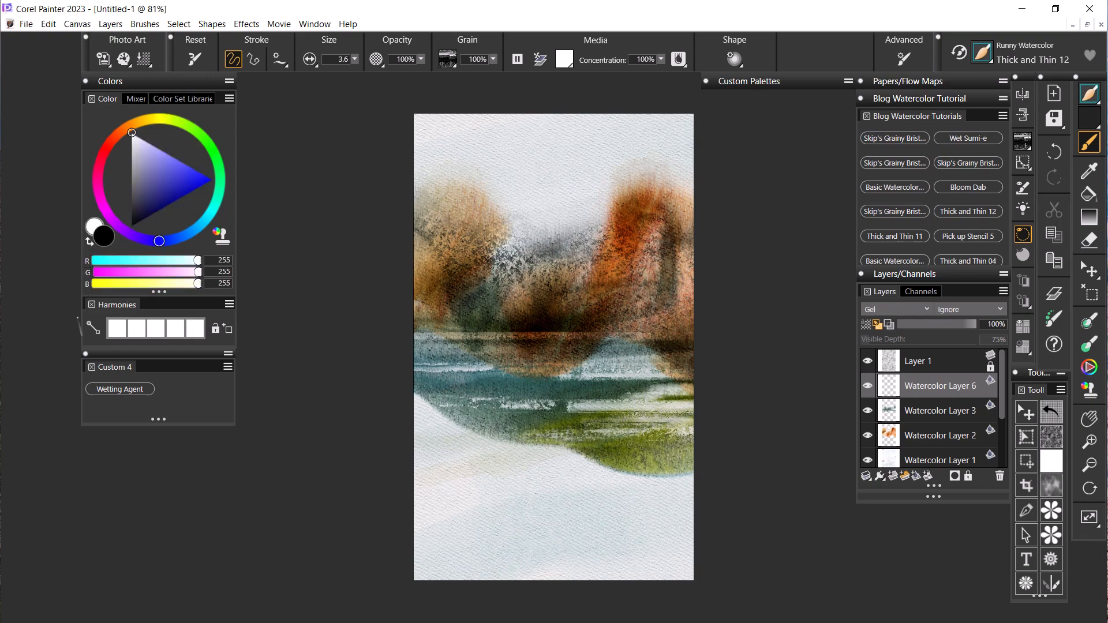
Change the white color to a very dark olive (R 28, G 31, B 1) and reduce the brush size to 2.0
left_click(165, 118)
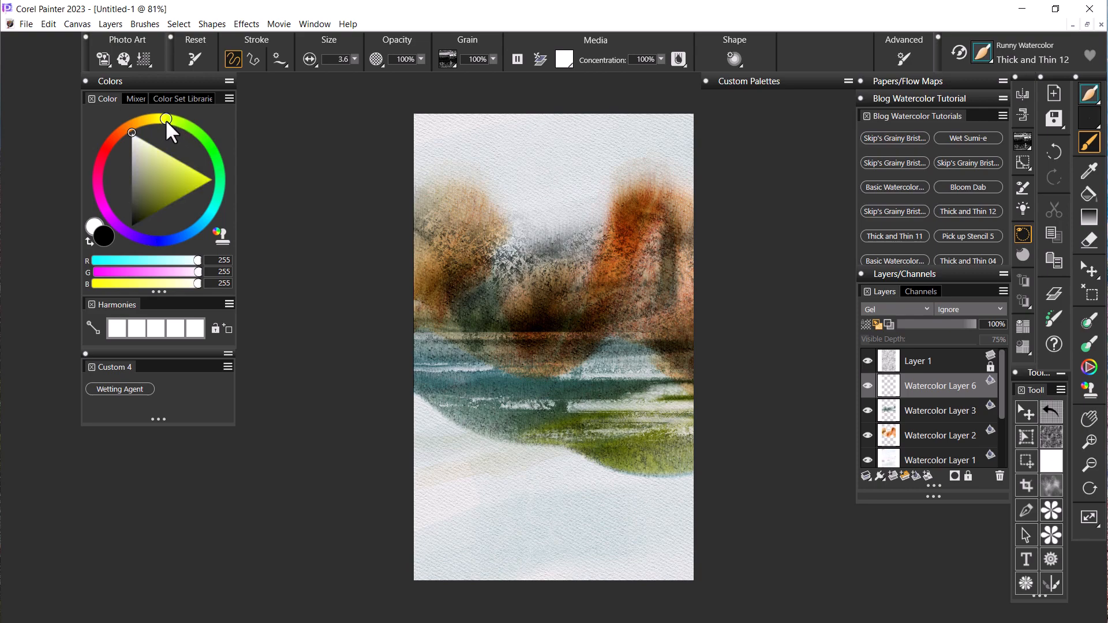
mouse_move(149, 199)
left_mouse_down()
mouse_move(141, 223)
mouse_move(142, 205)
left_mouse_up()
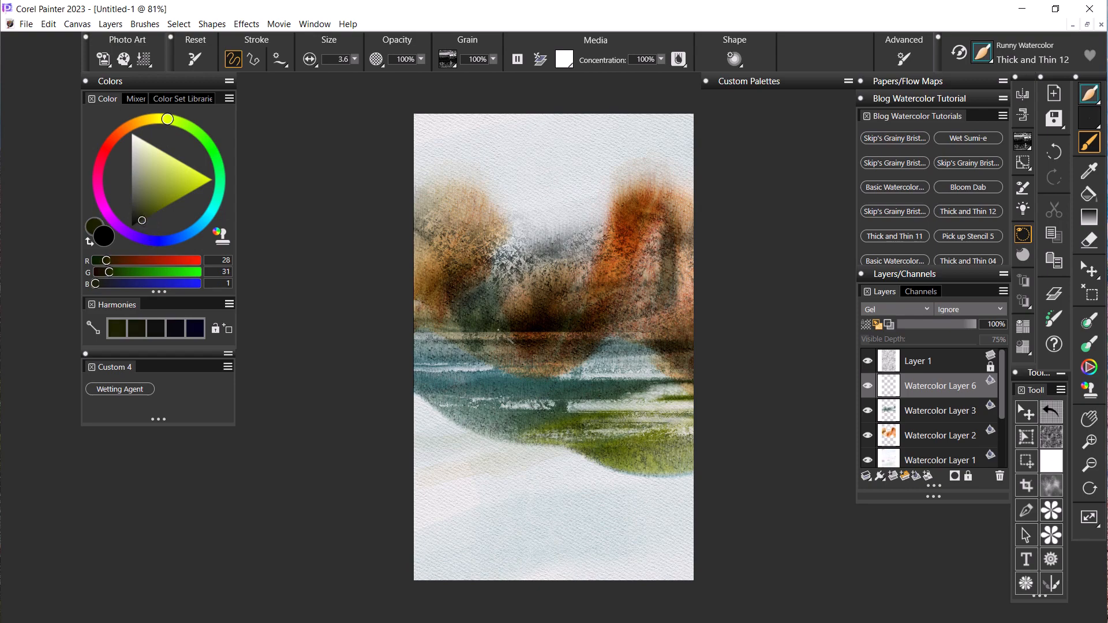
left_click_drag(499, 330, 500, 295)
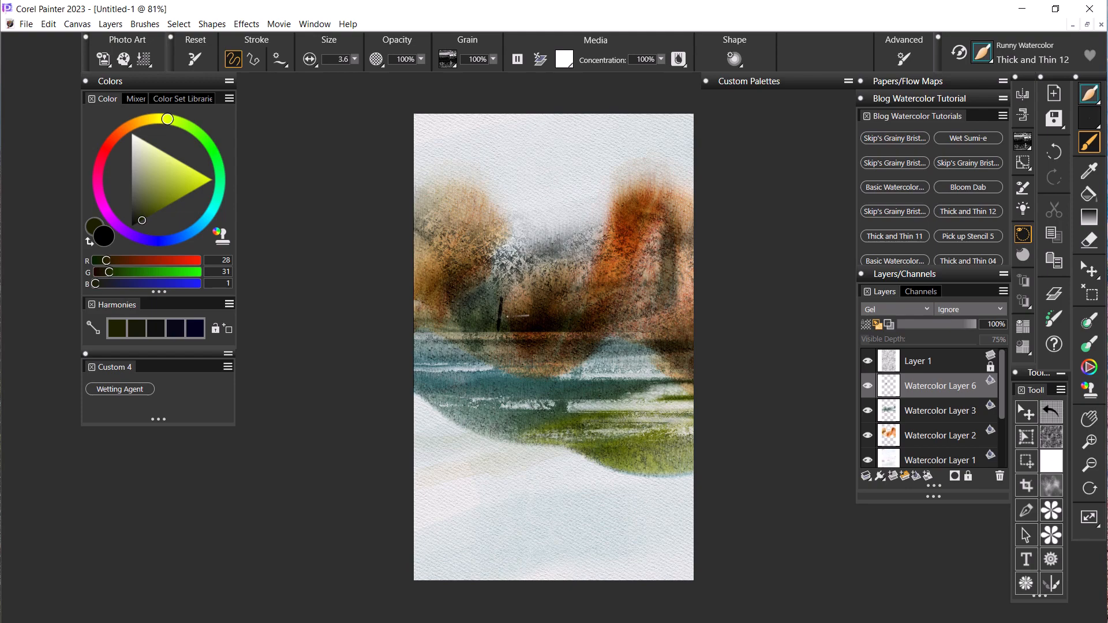
key("ctrl+z")
left_click_drag(355, 58, 343, 62)
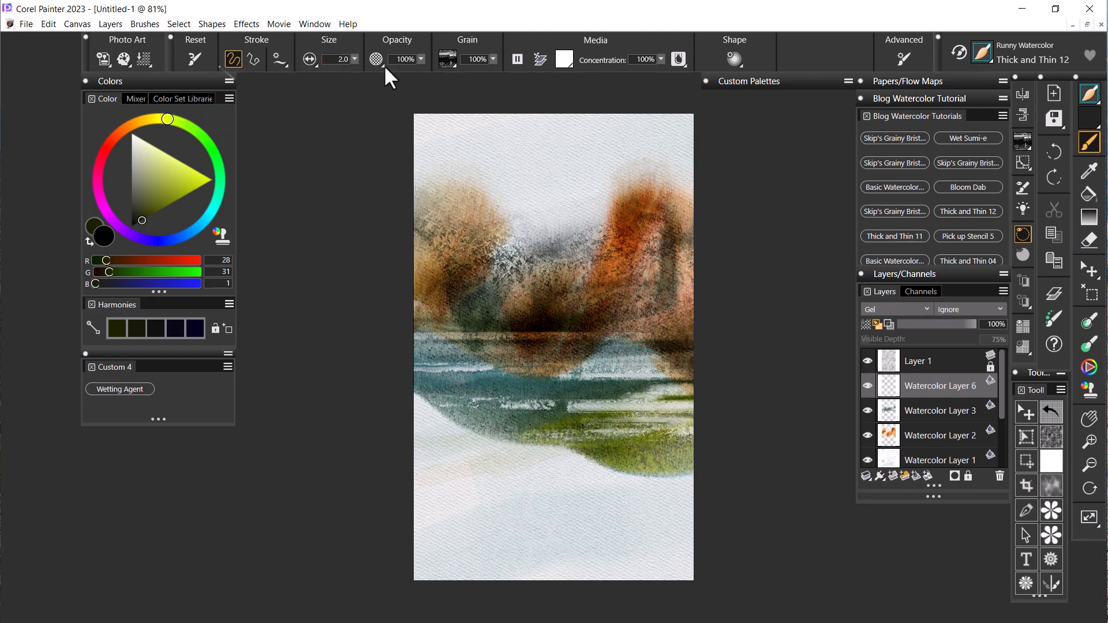
Draw thin dark vertical trunks at the lower left-center of the tree line, undoing the surplus stroke
left_click_drag(511, 328, 513, 277)
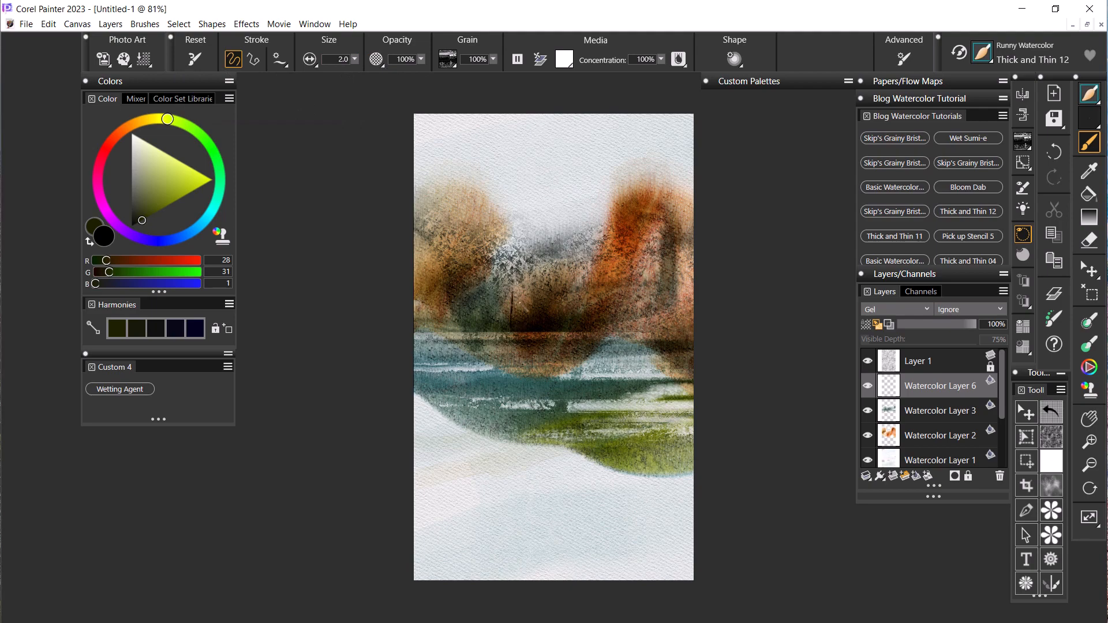
left_click_drag(508, 329, 516, 282)
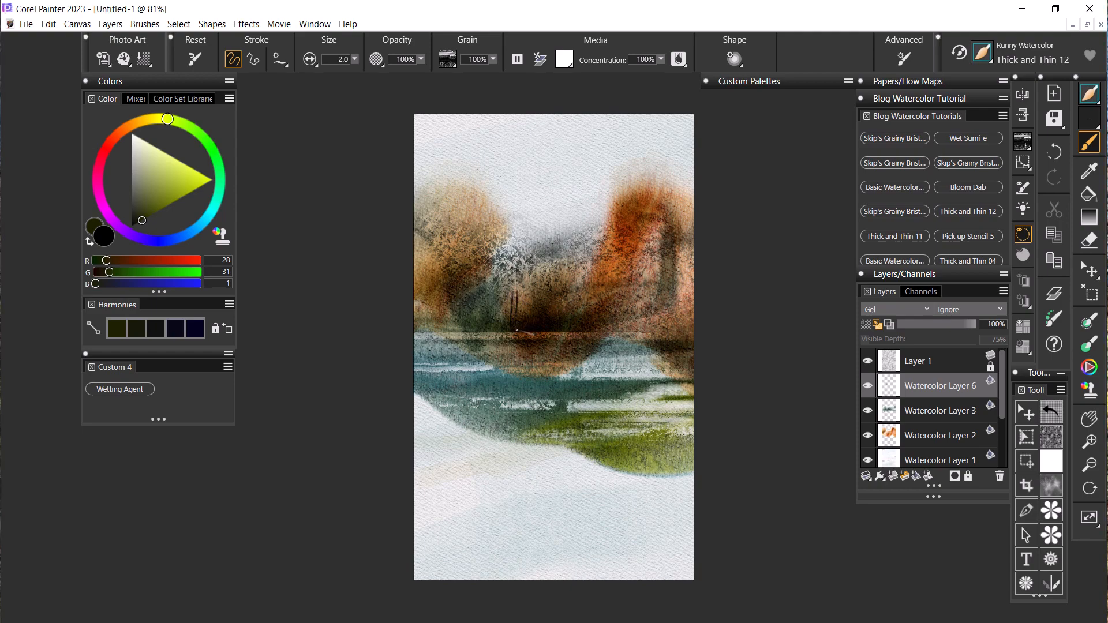
left_click_drag(506, 328, 506, 287)
left_click_drag(508, 328, 506, 258)
key("ctrl+z")
Draw tall thin trunks through the orange tree and a dark uneven shoreline along the base of the trees
mouse_move(663, 331)
left_mouse_down()
mouse_move(665, 231)
mouse_move(680, 200)
left_mouse_up()
key("ctrl+z")
left_click_drag(656, 329, 656, 214)
mouse_move(659, 282)
left_mouse_down()
mouse_move(642, 234)
mouse_move(656, 187)
left_mouse_up()
key("ctrl+z")
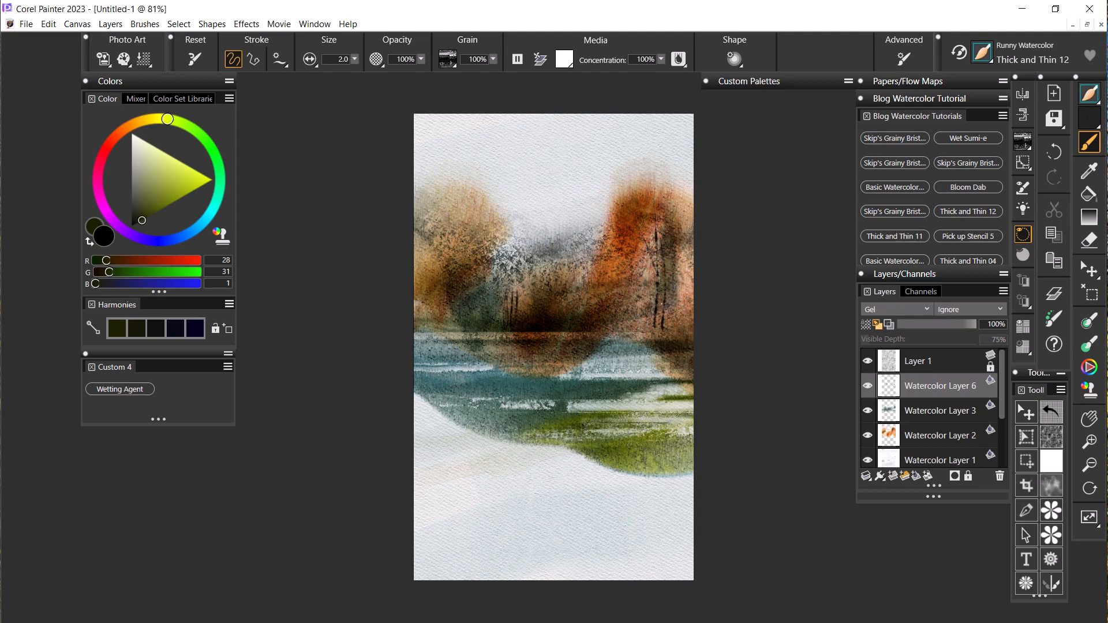
left_click_drag(657, 243, 647, 145)
mouse_move(651, 328)
left_mouse_down()
mouse_move(698, 325)
mouse_move(437, 327)
mouse_move(542, 349)
mouse_move(713, 349)
left_mouse_up()
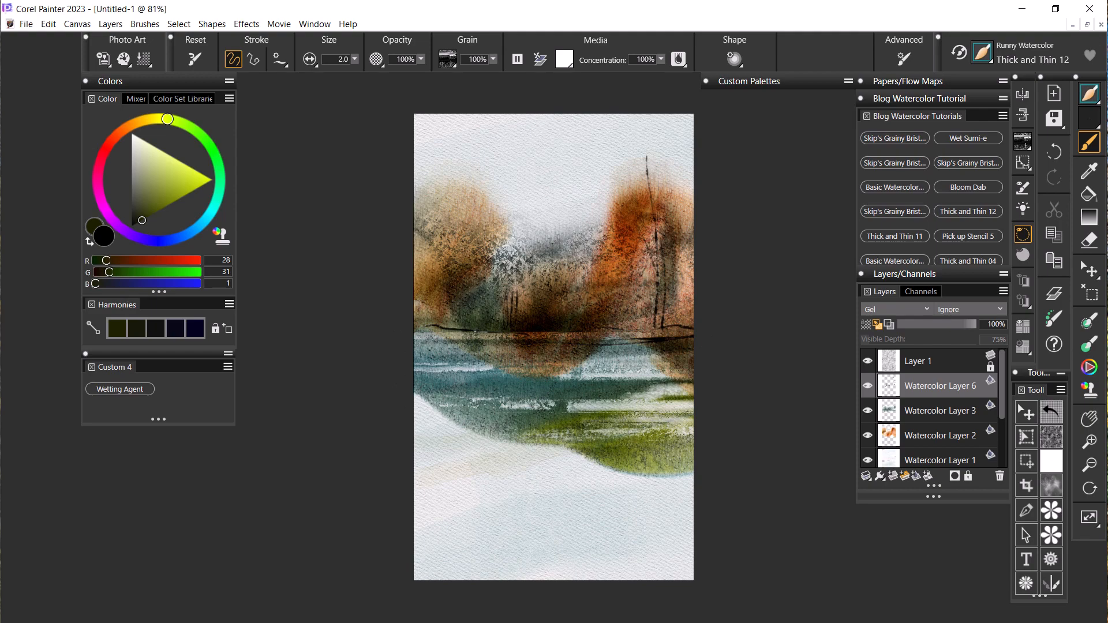
Draw thin trunks and fine angled branches in the brown tree on the left side of the painting
left_click_drag(475, 331, 480, 237)
mouse_move(472, 330)
left_mouse_down()
mouse_move(476, 210)
mouse_move(451, 206)
left_mouse_up()
left_click_drag(483, 261, 508, 223)
key("ctrl+z")
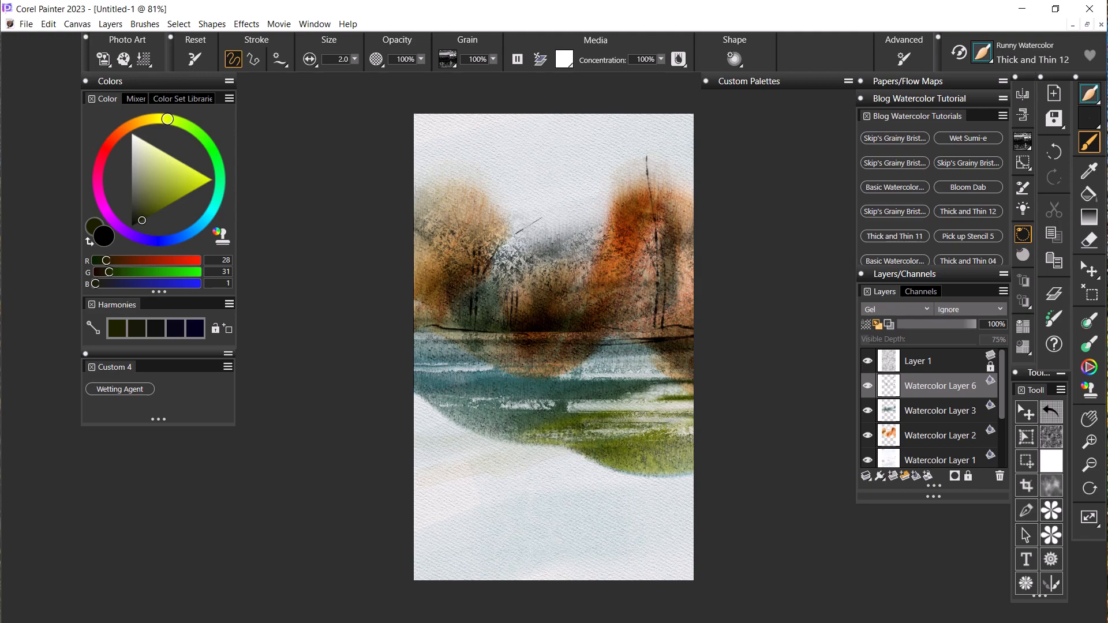
left_click_drag(512, 235, 580, 214)
key("ctrl+z")
left_click_drag(450, 324, 449, 289)
left_click_drag(586, 525, 594, 535)
Switch to the Thick and Thin 11 brush variant, set its size to 2.2, and undo the last test stroke
left_click(895, 236)
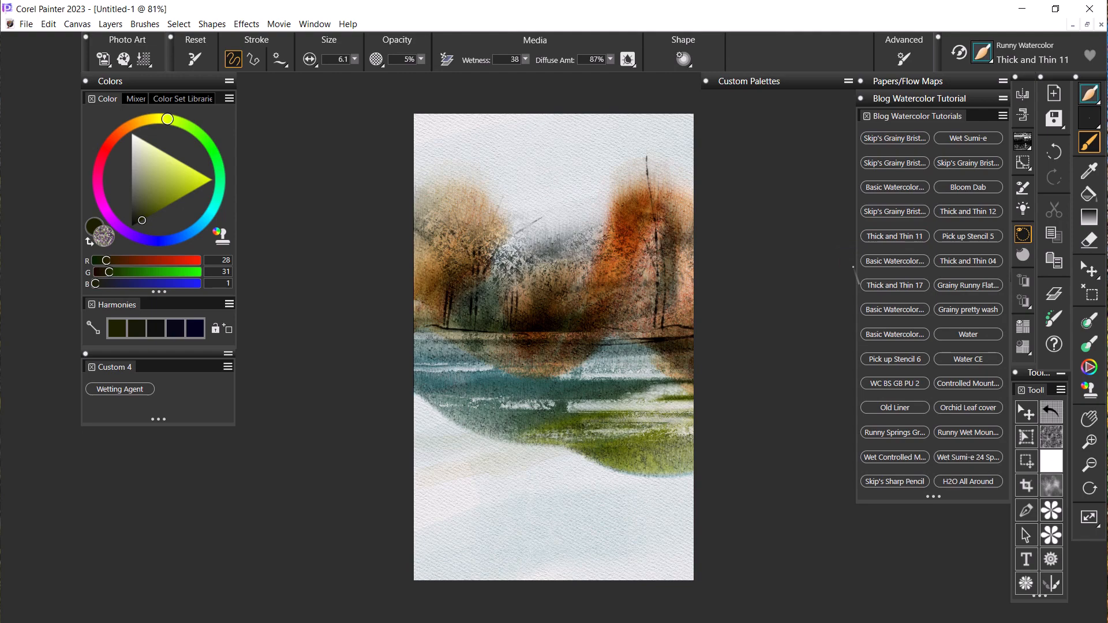
left_click(348, 57)
left_click_drag(354, 59, 347, 66)
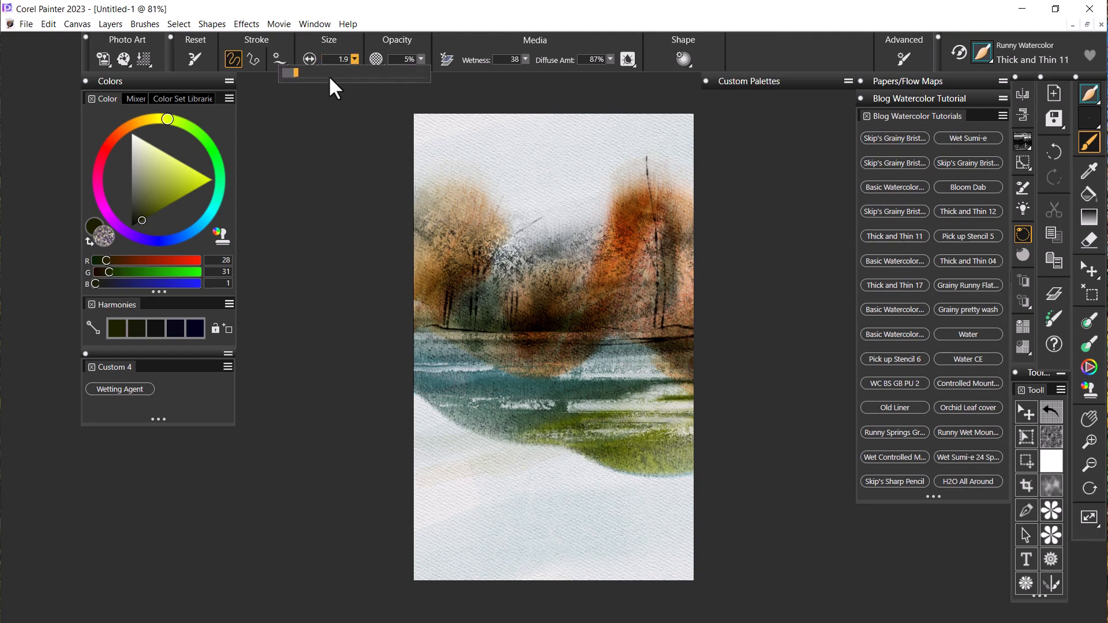
left_click_drag(331, 77, 334, 77)
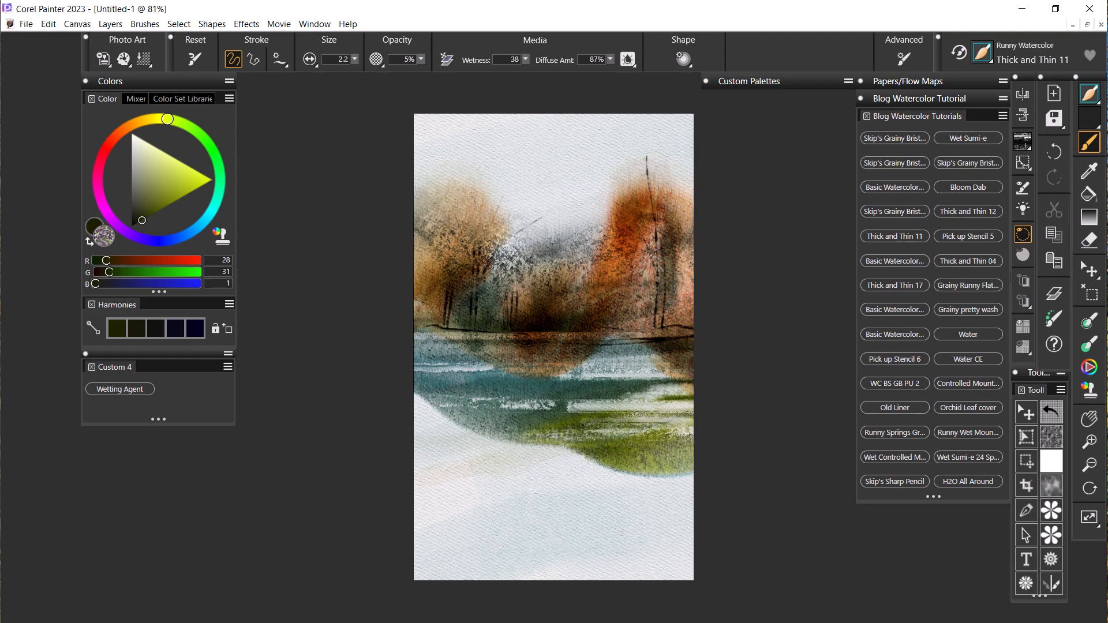
key("ctrl+z")
Toggle the visibility of Watercolor Layer 3 and Watercolor Layer 2 to examine what each contributes to the trees and water
left_click(1021, 324)
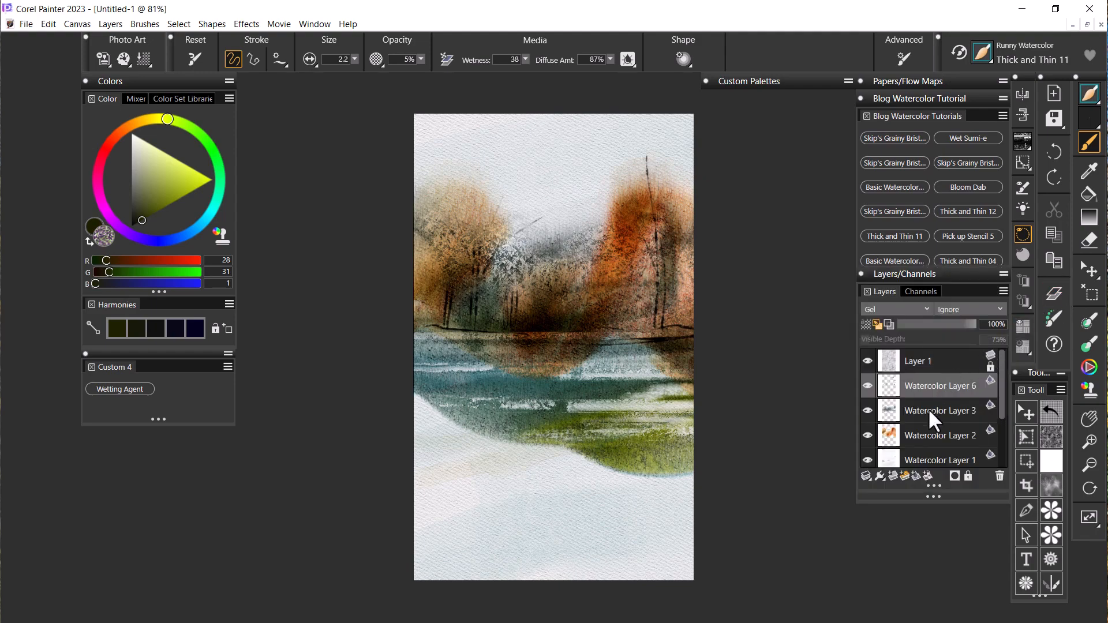
left_click(867, 407)
left_click(867, 407)
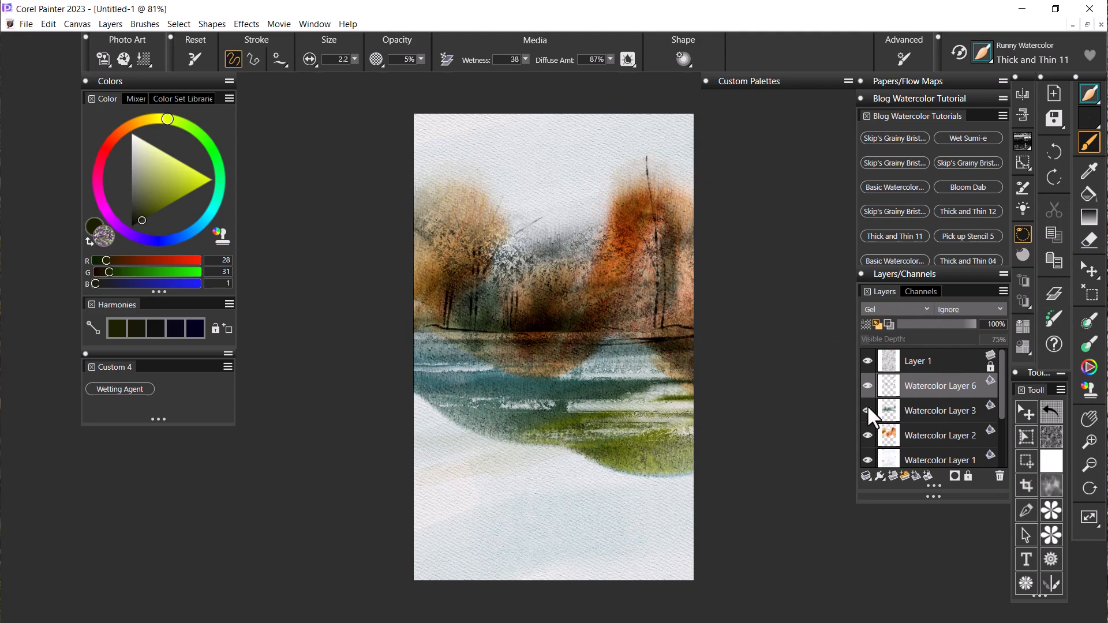
left_click(893, 436)
left_click(867, 435)
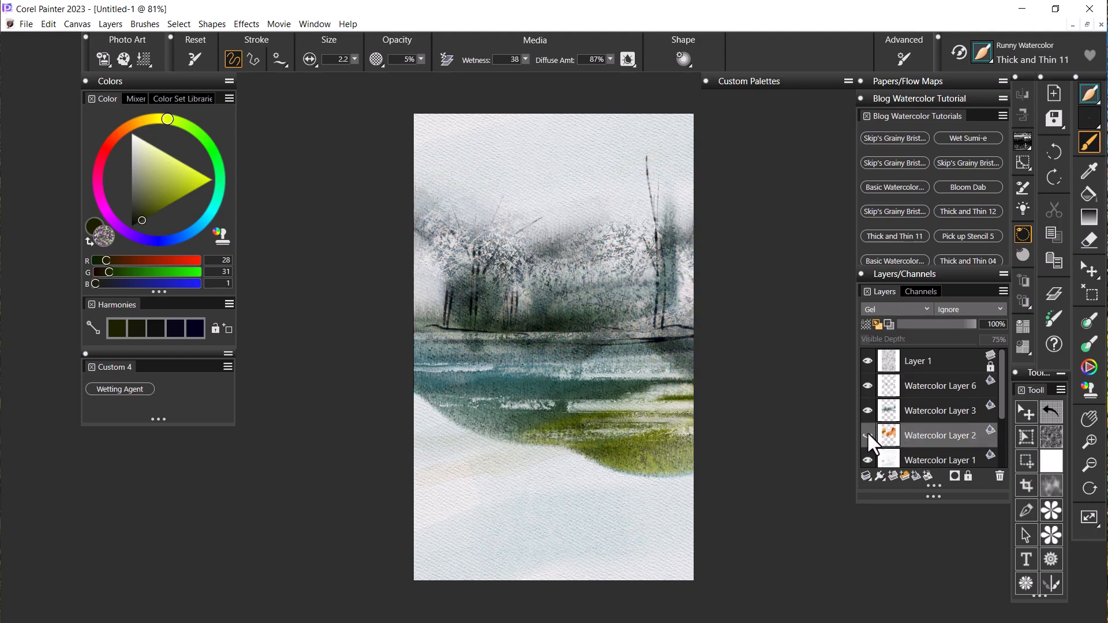
left_click(867, 433)
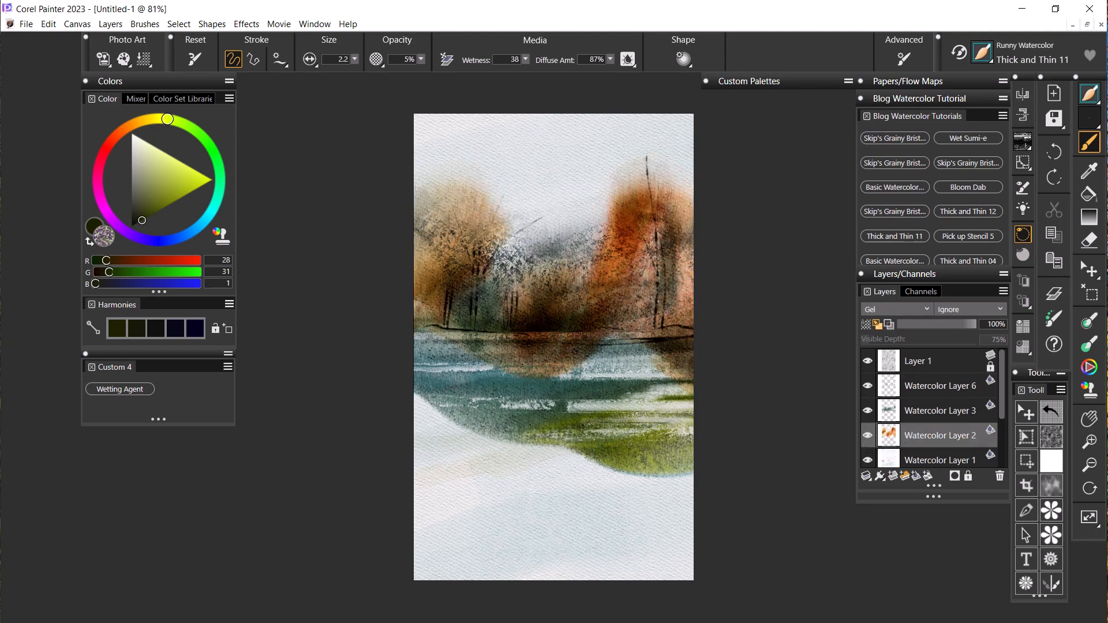
left_click(663, 324)
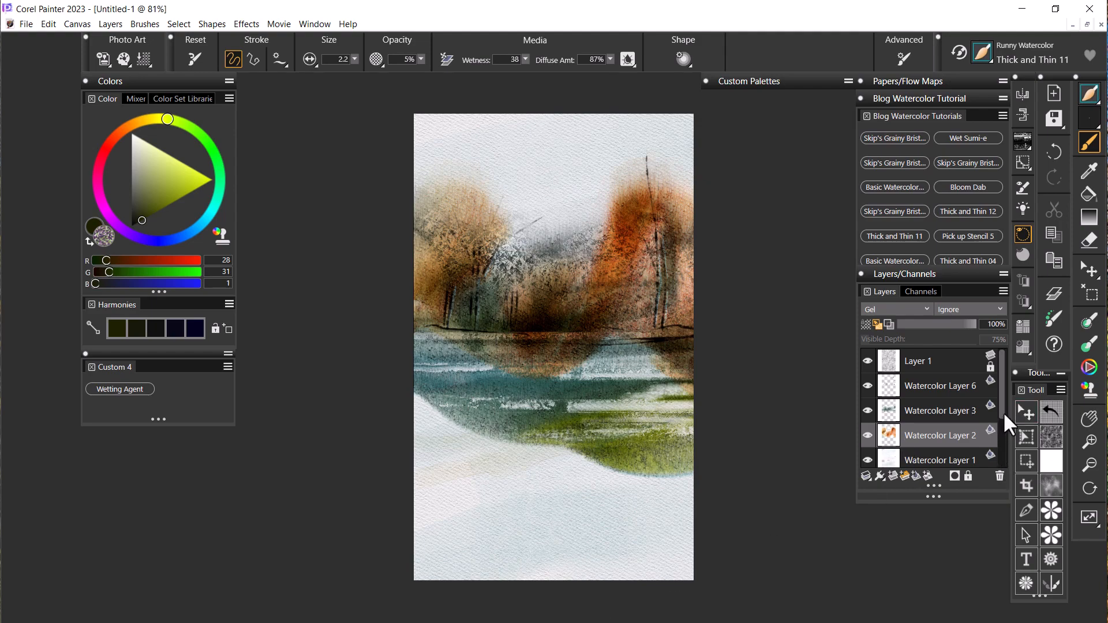
Add a new watercolor layer above Watercolor Layer 6 and switch to the Grainy Runny Flat brush
left_click(926, 382)
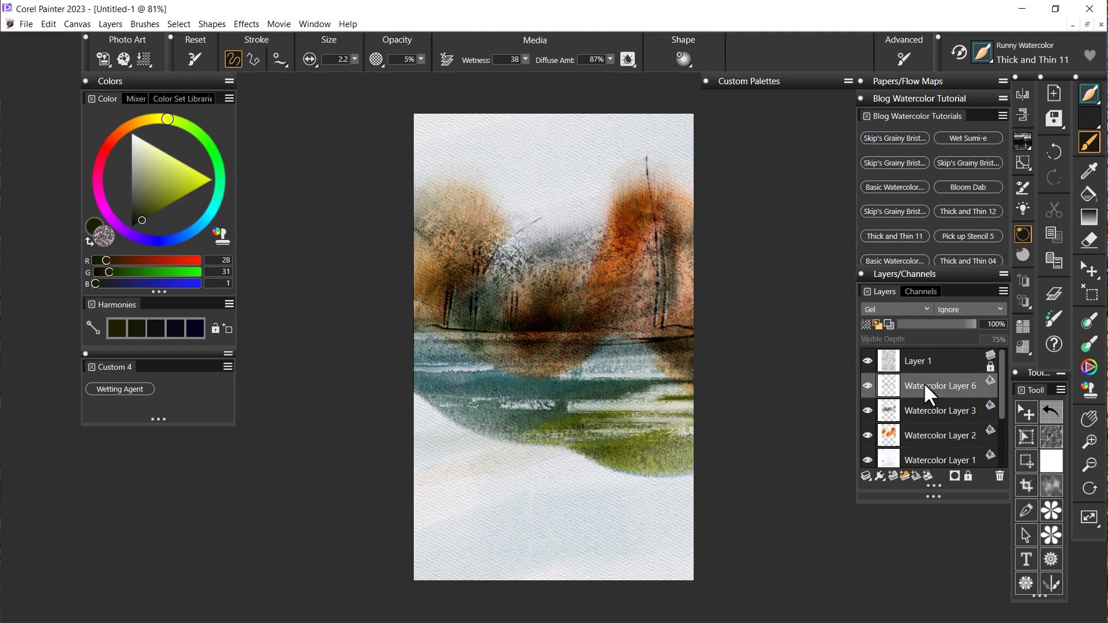
left_click(914, 477)
left_click(1054, 292)
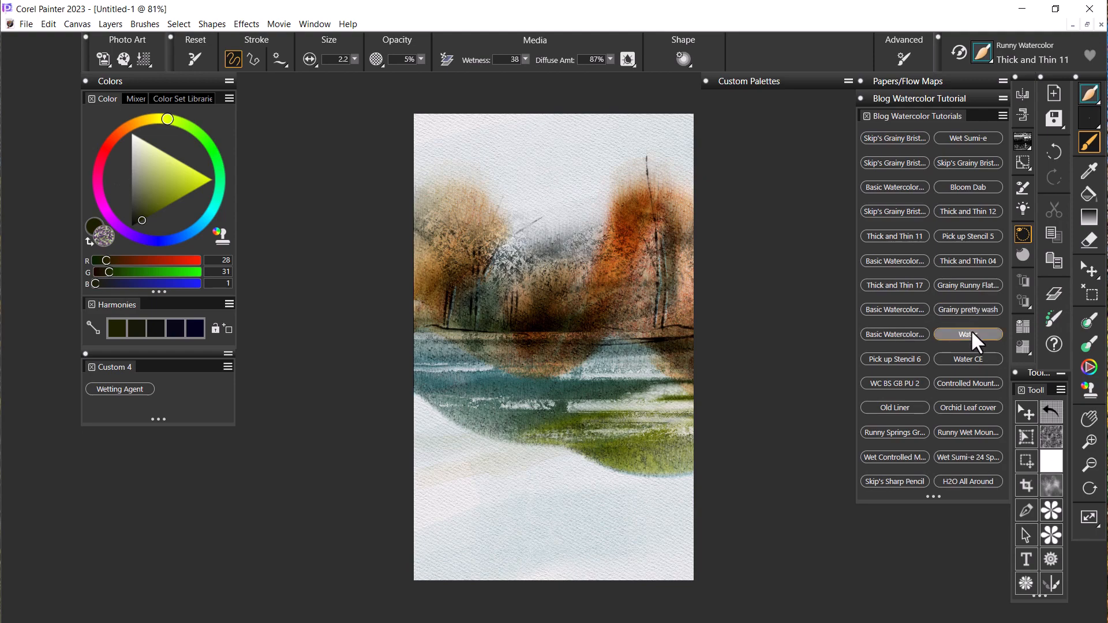
left_click(963, 283)
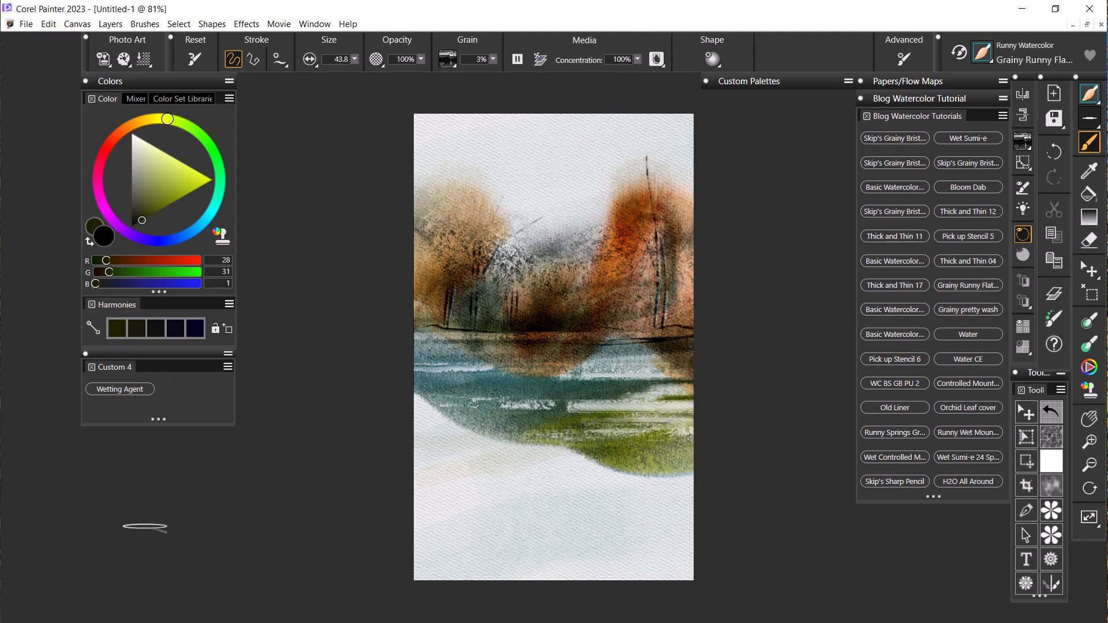
Sample olive green from the grassy area as the additional color and gray-teal from the water as the main color
left_click(1084, 178)
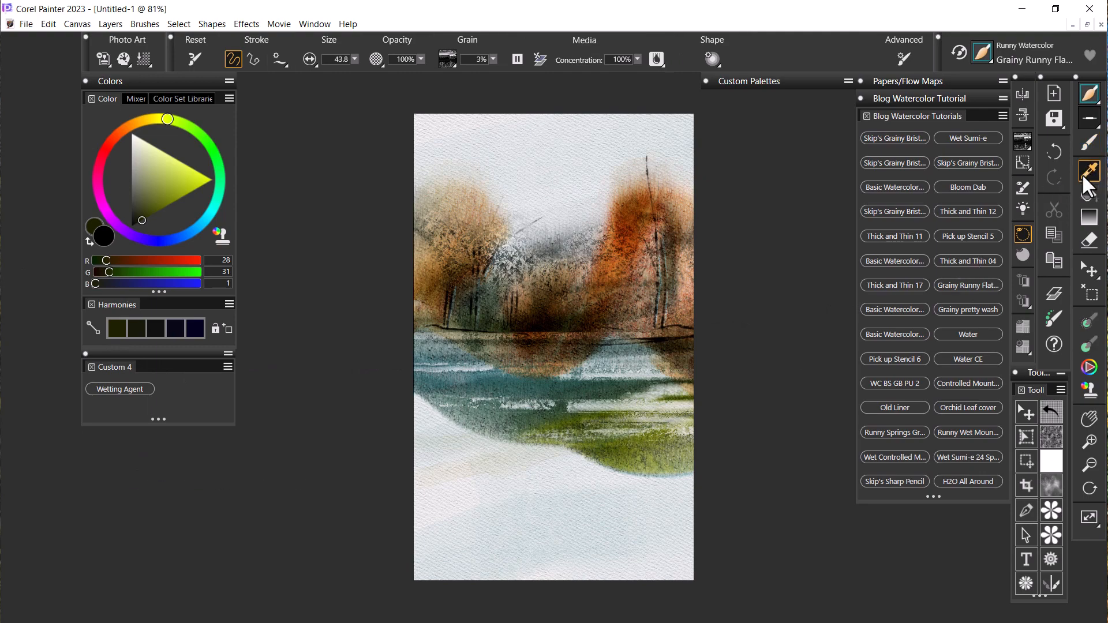
left_click(621, 449)
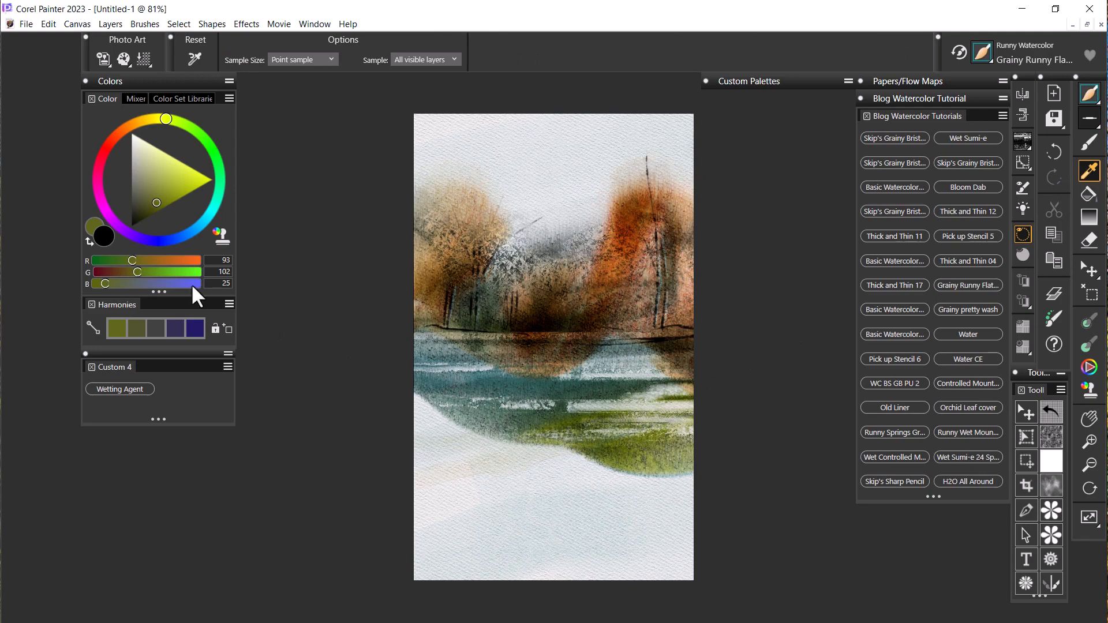
left_click(103, 241)
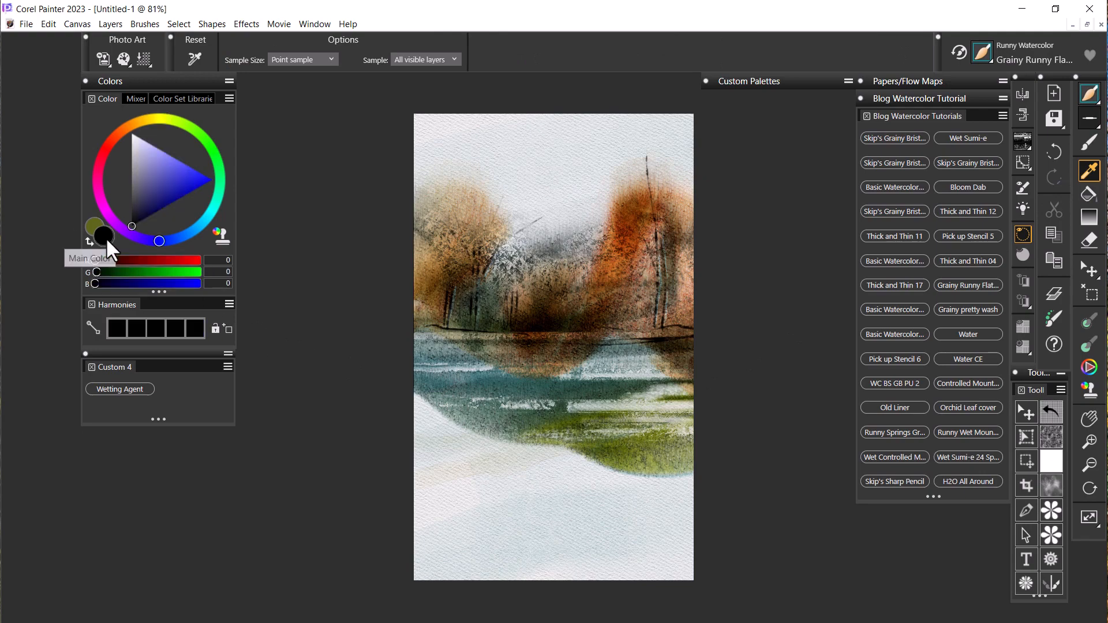
left_click(524, 385)
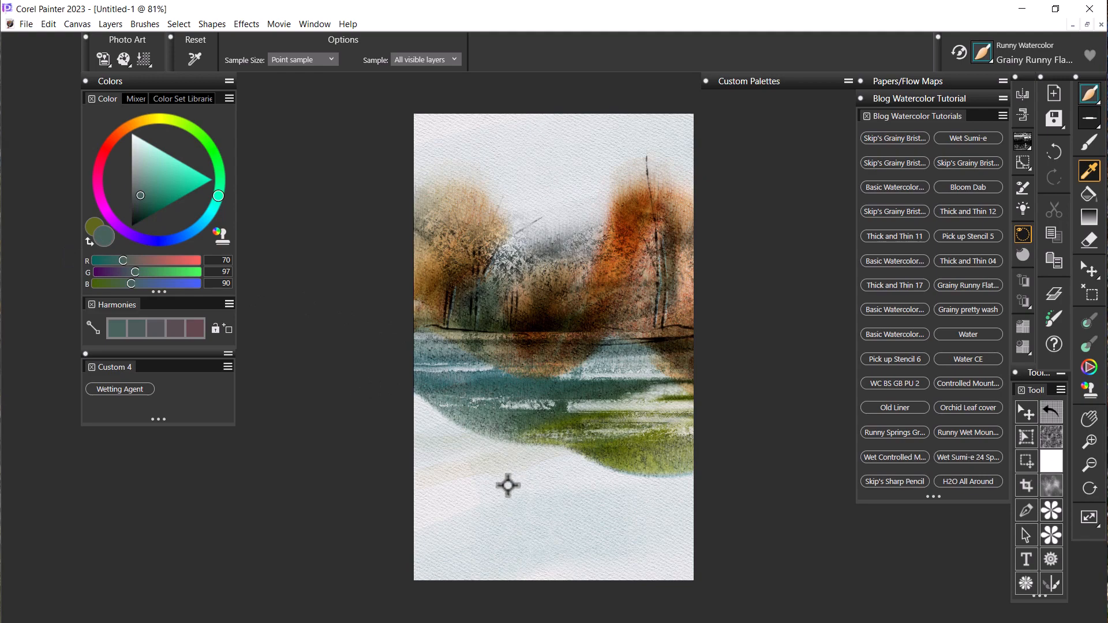
left_click(1079, 151)
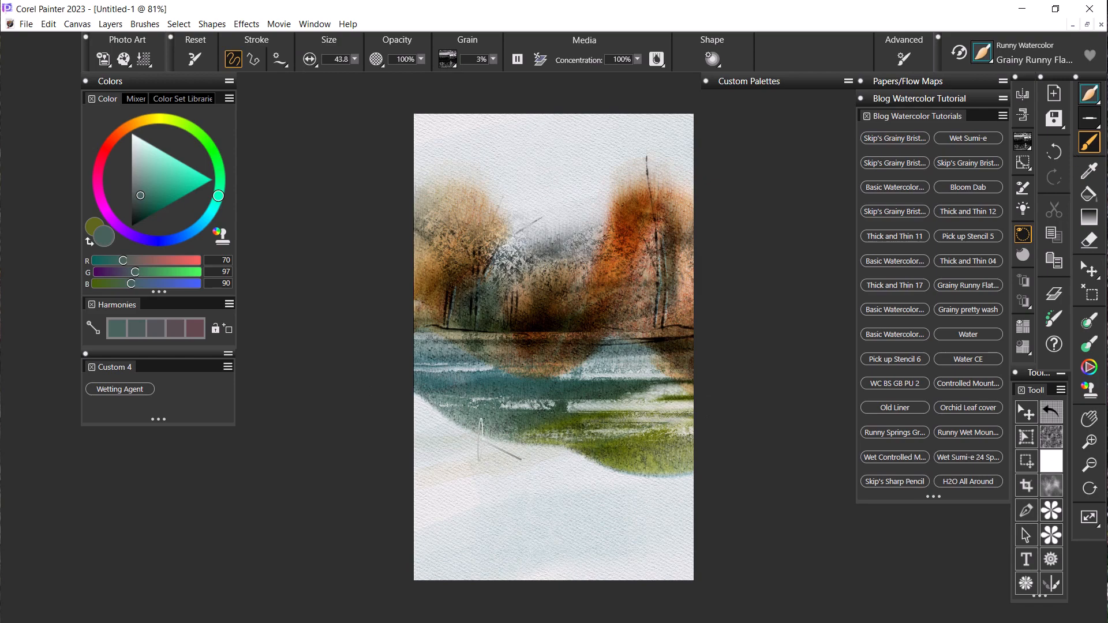
left_click_drag(453, 431, 685, 466)
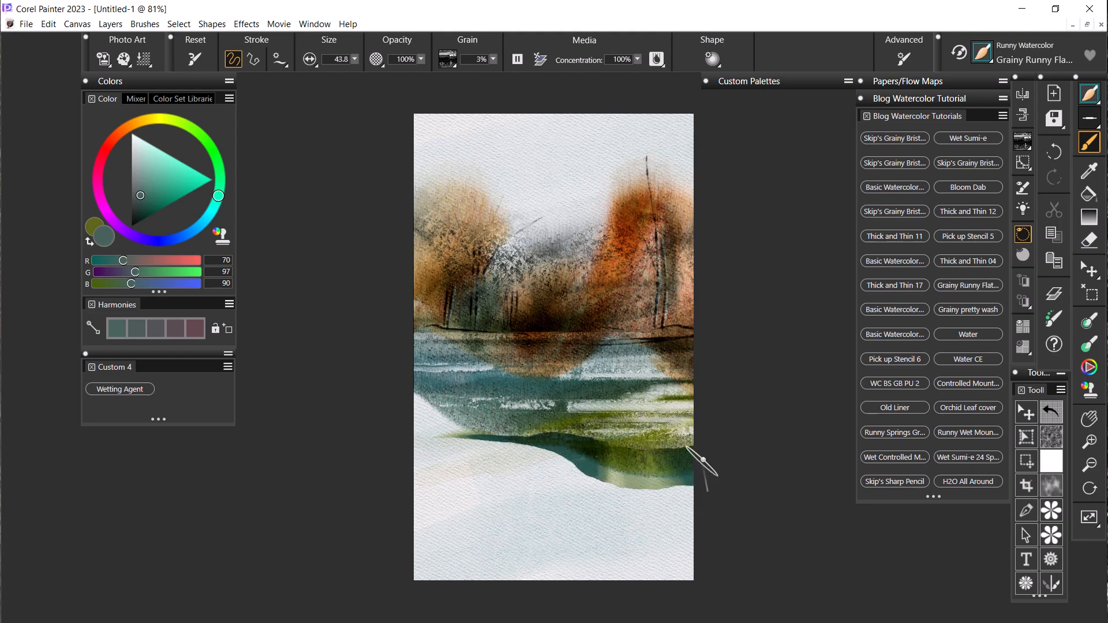
left_click_drag(491, 447, 407, 448)
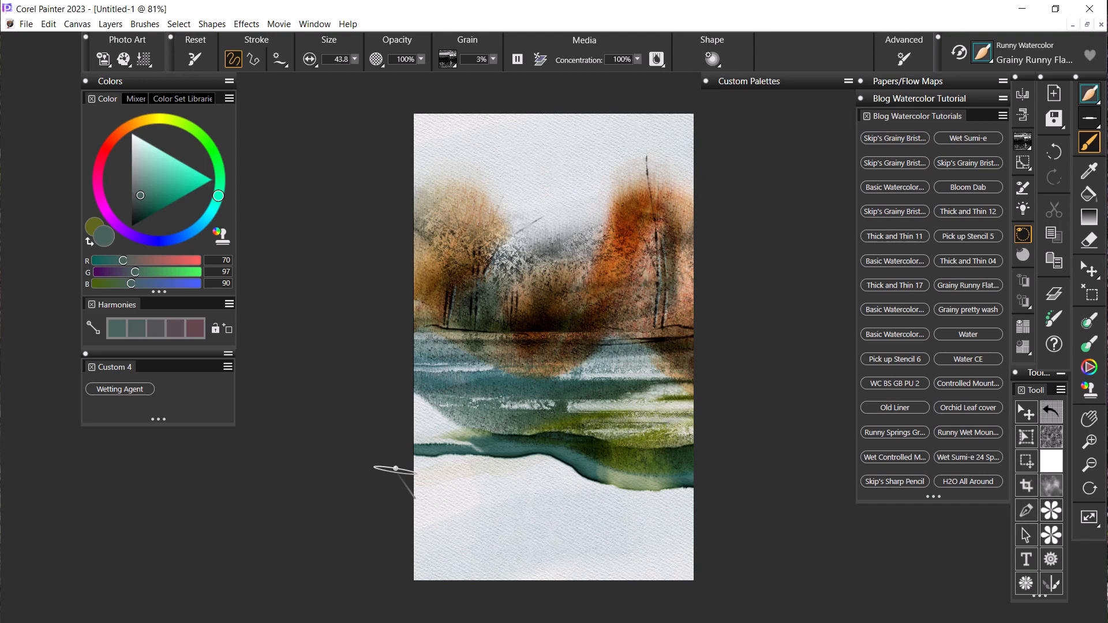
key("ctrl+z")
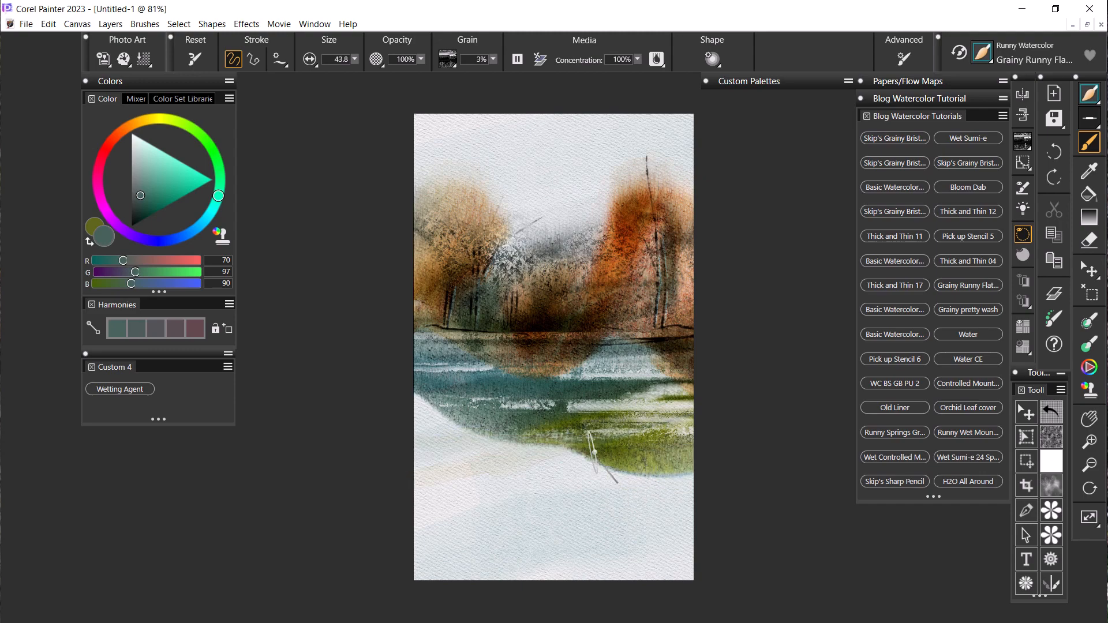
Choose the Fronds paper from the Simplicity library as the brush grain
left_click(452, 60)
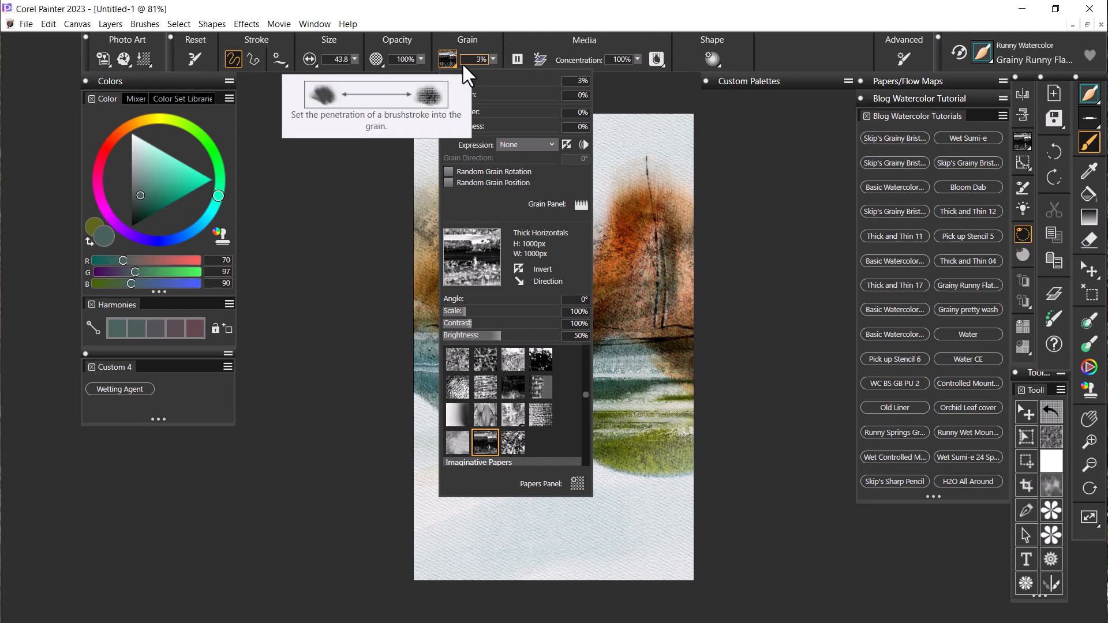
scroll(584, 393, "up", 1)
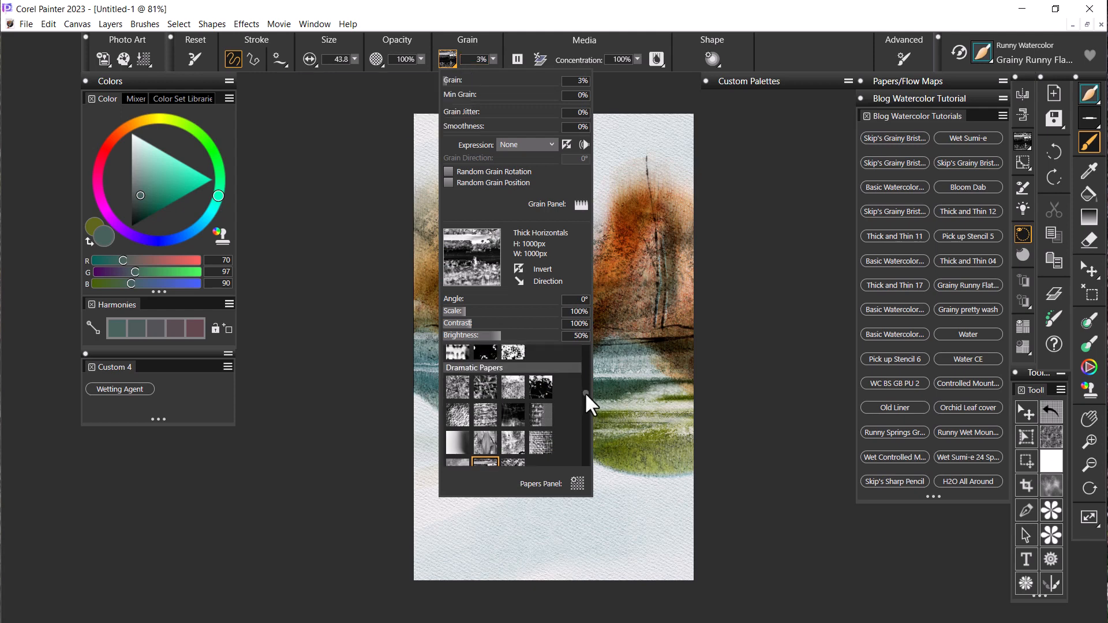
left_click_drag(584, 392, 587, 396)
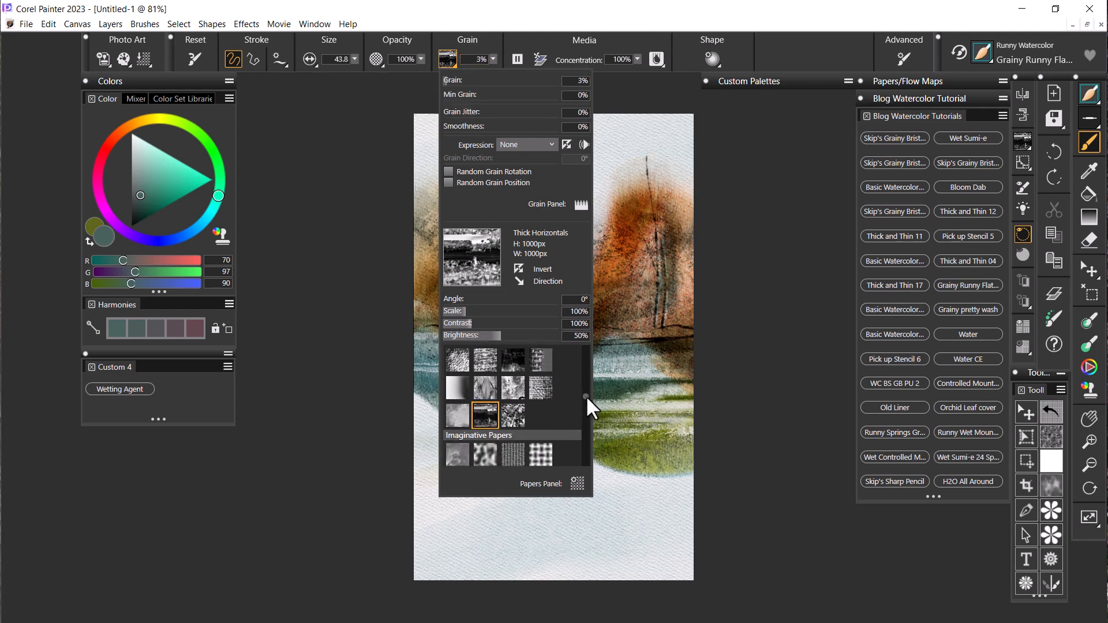
left_click_drag(586, 396, 587, 393)
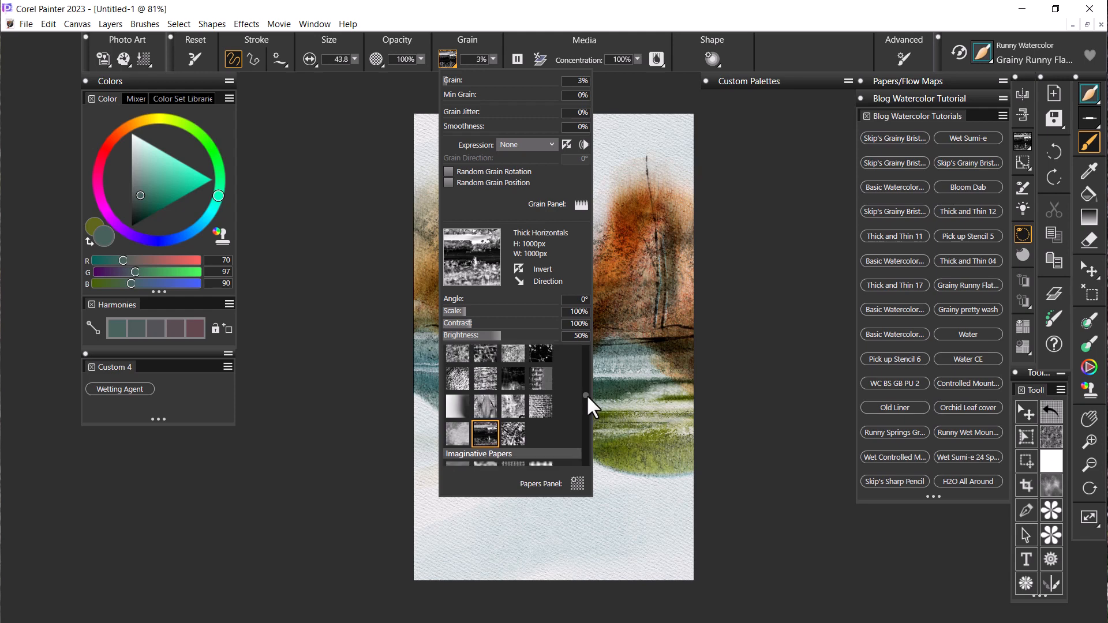
mouse_move(586, 393)
left_mouse_down()
mouse_move(593, 467)
mouse_move(580, 413)
left_mouse_up()
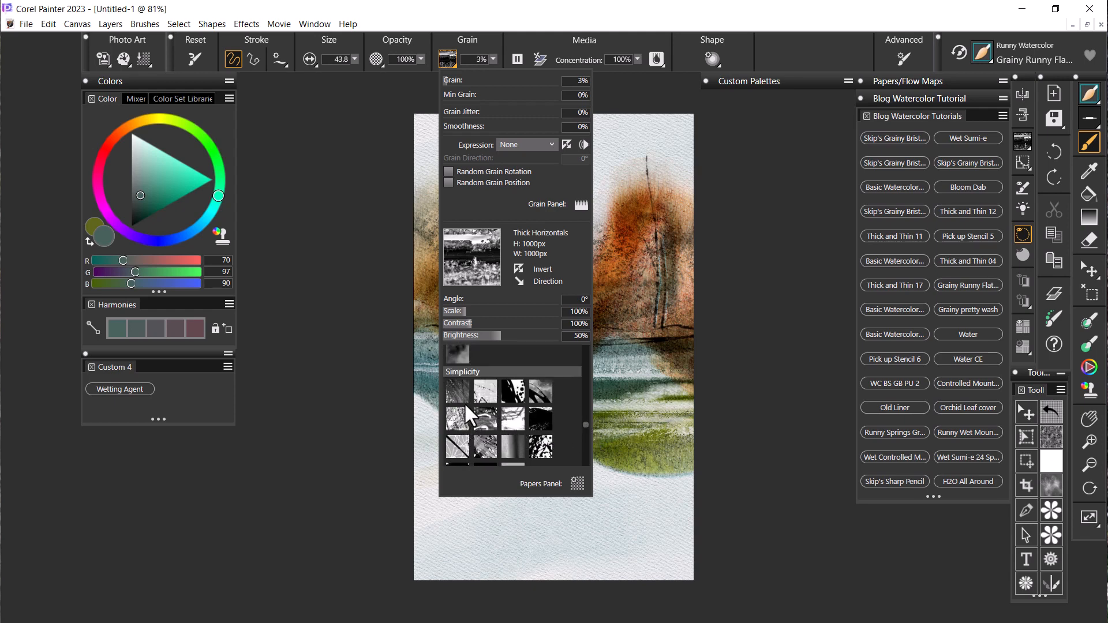
left_click(456, 387)
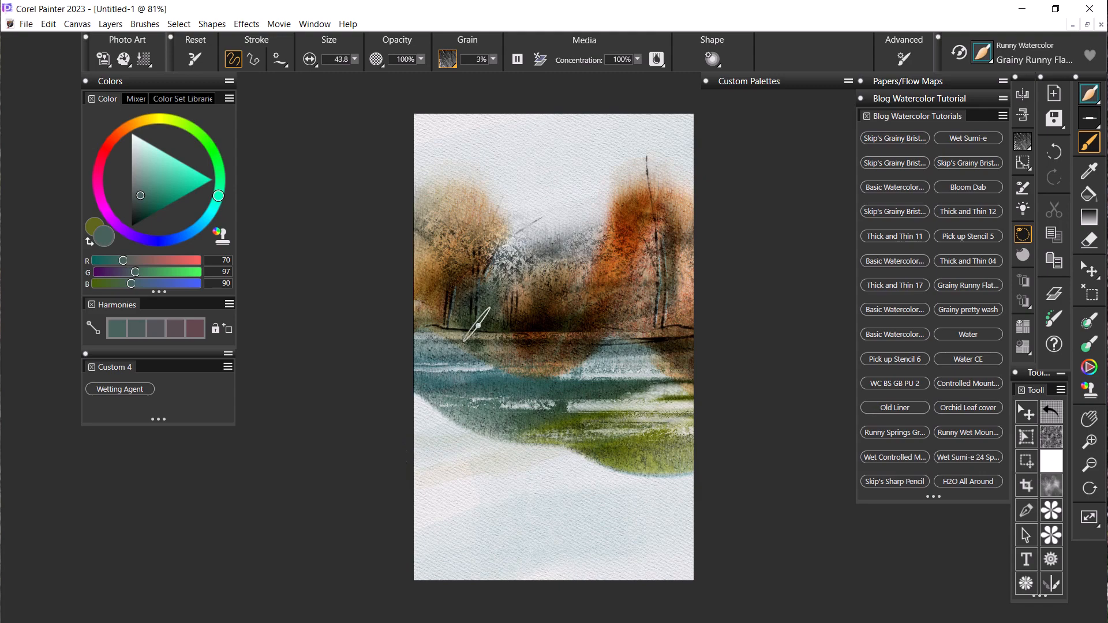
Set the Fronds paper's scale to 400% and its contrast to 120%
left_click(449, 61)
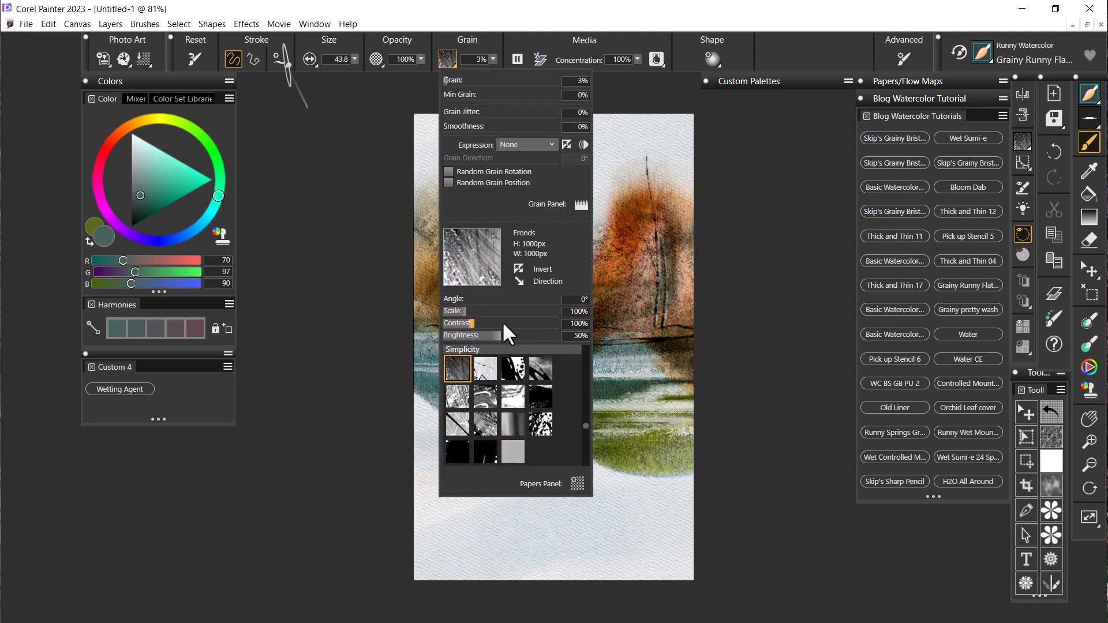
left_click_drag(466, 310, 558, 303)
mouse_move(472, 321)
left_mouse_down()
mouse_move(455, 326)
mouse_move(478, 321)
left_mouse_up()
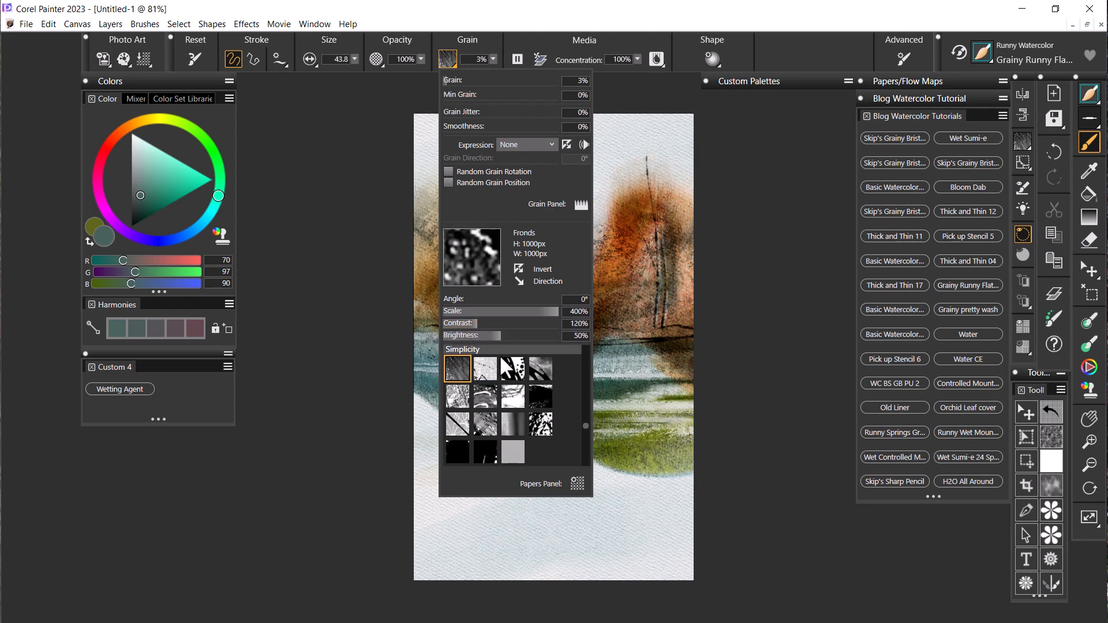
left_click(383, 484)
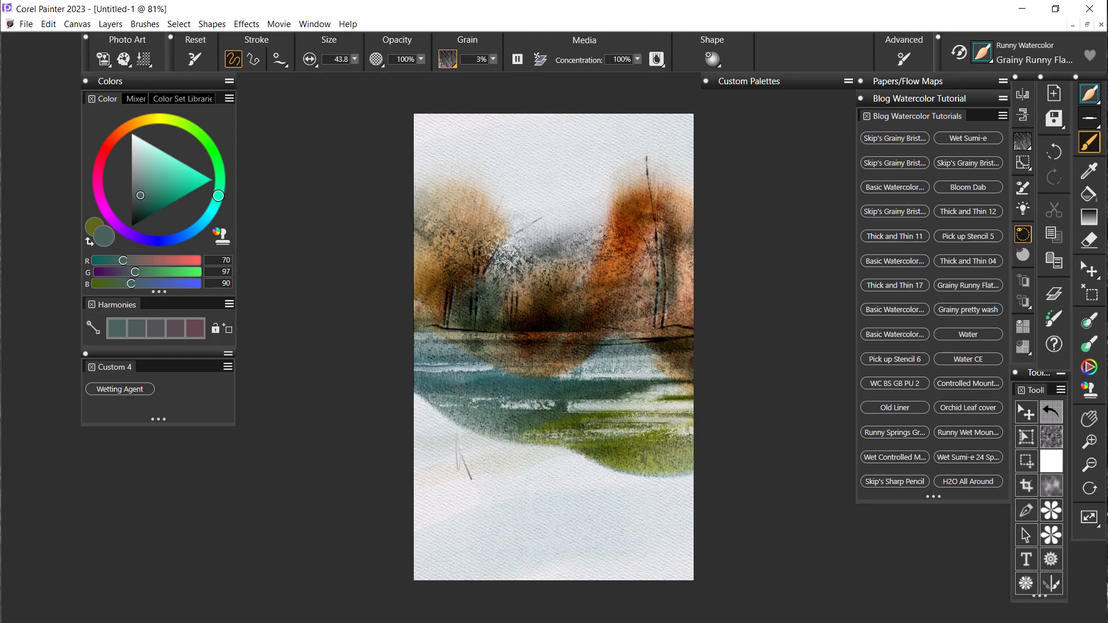
Try a green and teal wash across the foreground with the layer at 39% opacity, and undo both the opacity change and the wash
mouse_move(477, 450)
left_mouse_down()
mouse_move(604, 470)
mouse_move(696, 460)
mouse_move(560, 482)
mouse_move(382, 488)
left_mouse_up()
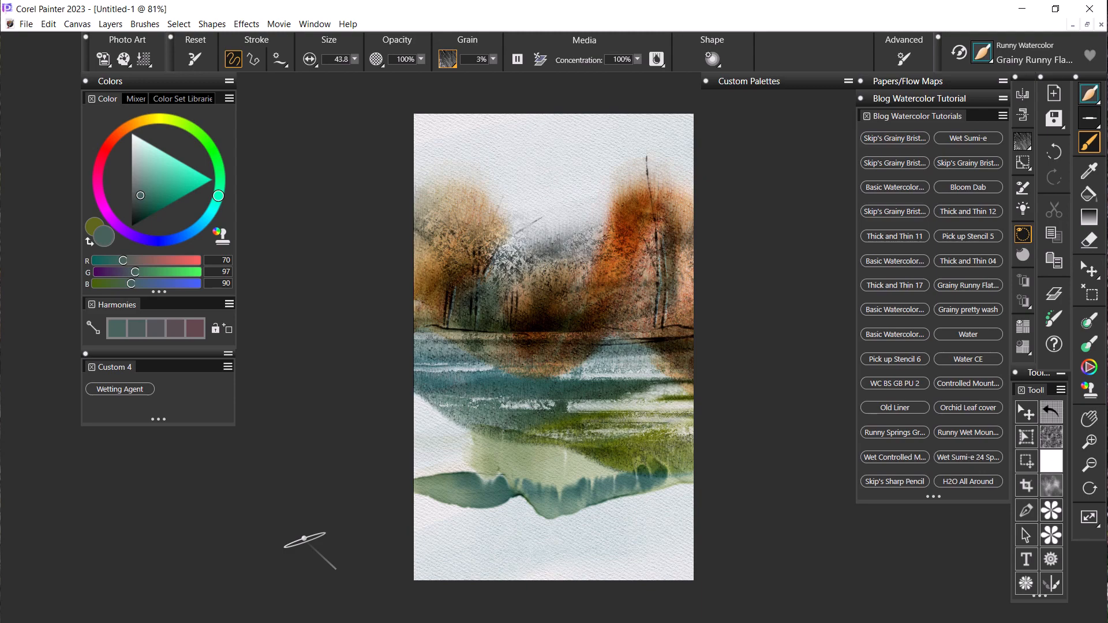
left_click(1021, 326)
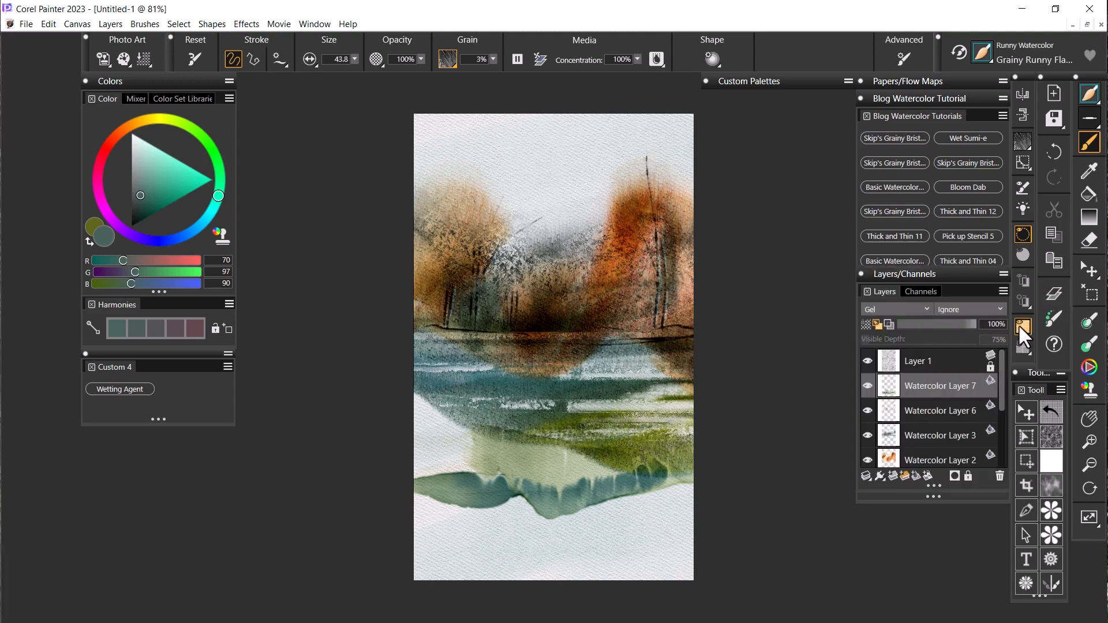
left_click(927, 320)
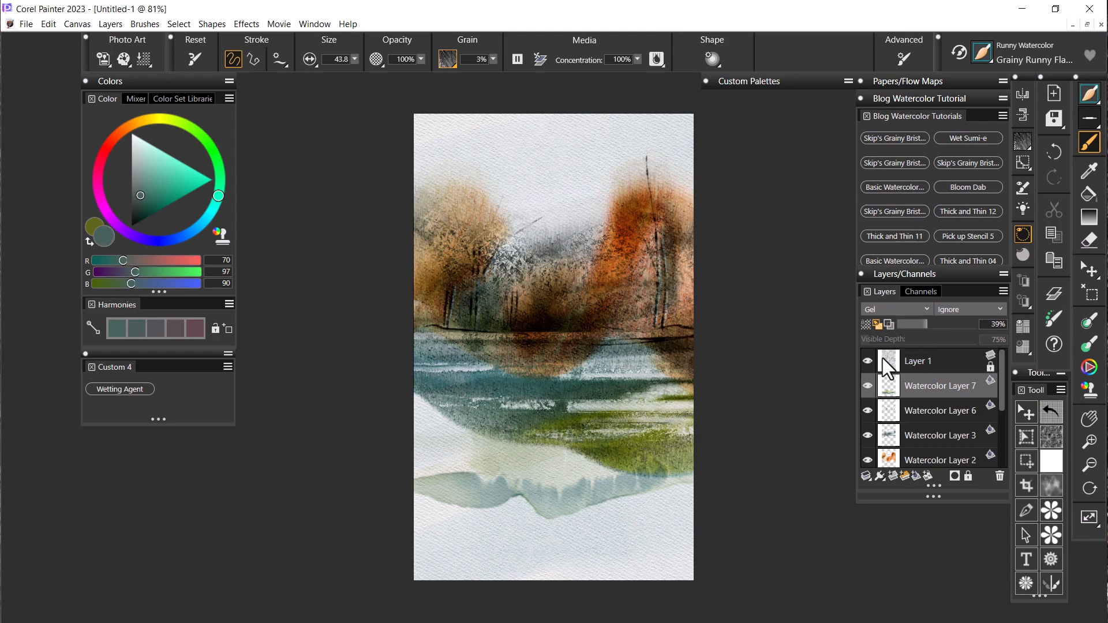
key("ctrl+z")
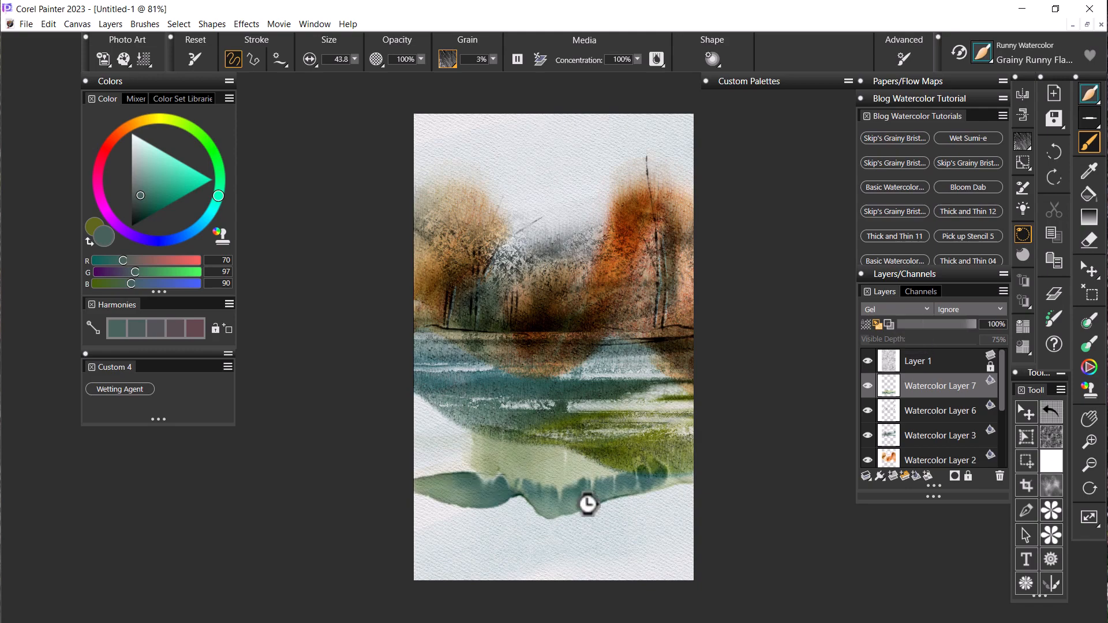
key("ctrl+z")
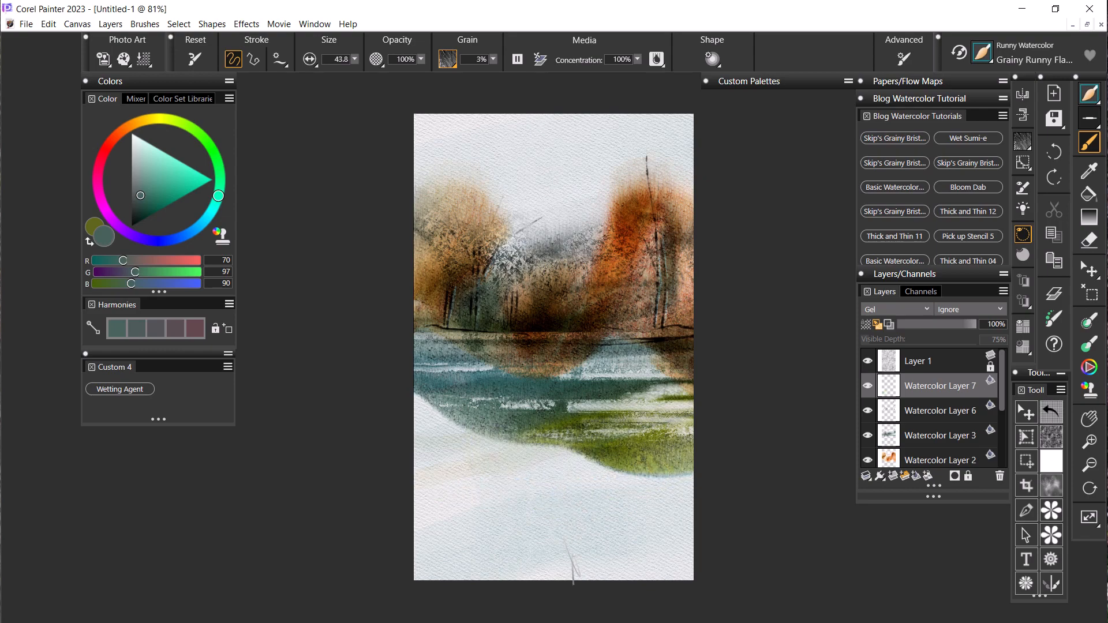
Try painting olive green foreground strokes with the Water CE brush and undo them
left_click(1054, 290)
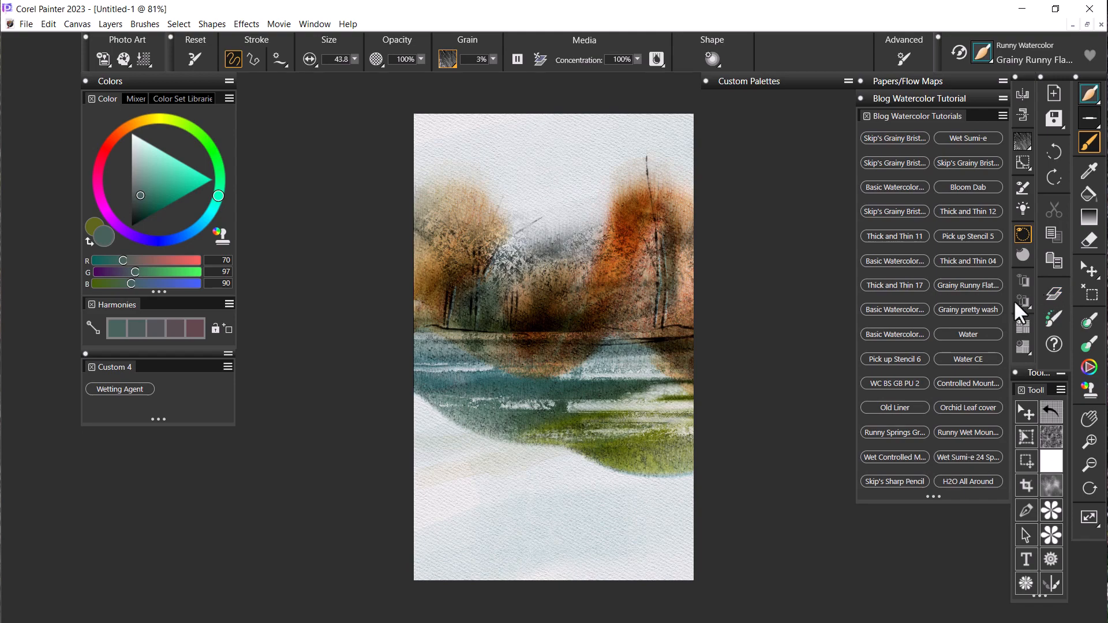
left_click(971, 358)
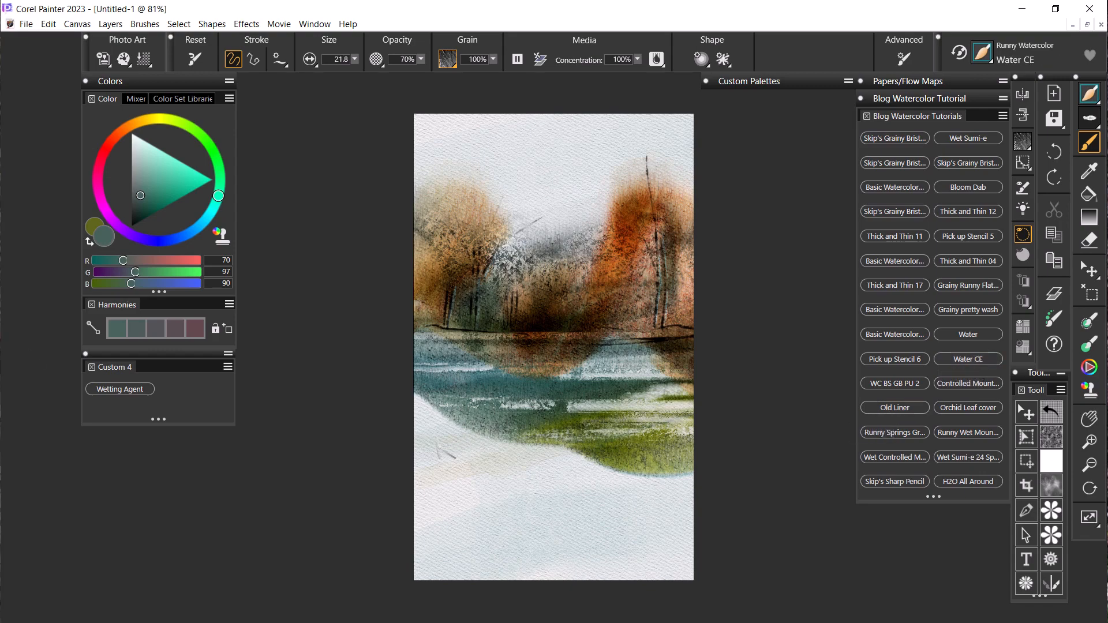
mouse_move(435, 451)
left_mouse_down()
mouse_move(485, 434)
mouse_move(701, 452)
mouse_move(583, 459)
mouse_move(695, 472)
mouse_move(690, 461)
mouse_move(625, 466)
mouse_move(564, 484)
mouse_move(649, 488)
mouse_move(553, 453)
mouse_move(483, 454)
mouse_move(570, 478)
mouse_move(629, 473)
mouse_move(688, 488)
mouse_move(493, 548)
left_mouse_up()
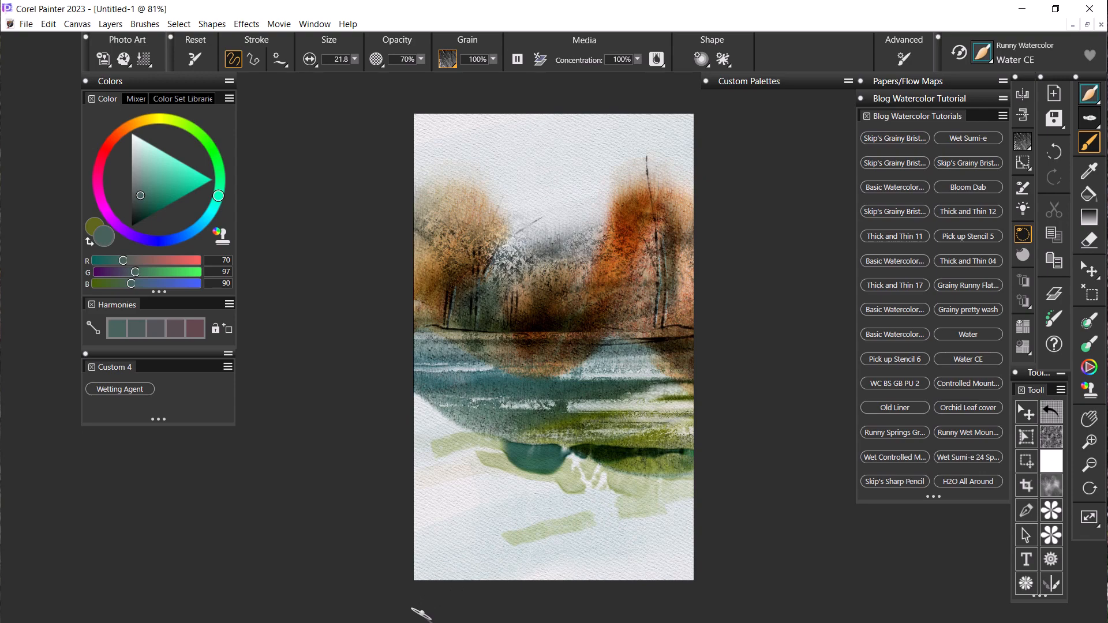
key("ctrl+z")
key("ctrl+z")
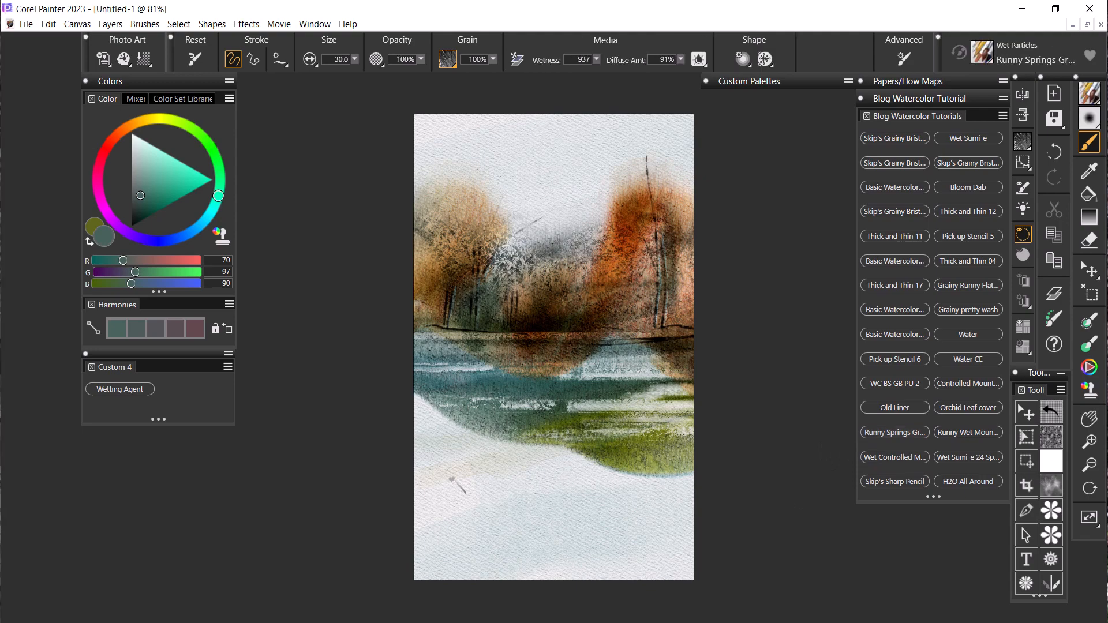
Undo a first trial wash and paint flowing olive green and teal washes over the foreground with the Runny Springs brush
left_click_drag(551, 482, 685, 482)
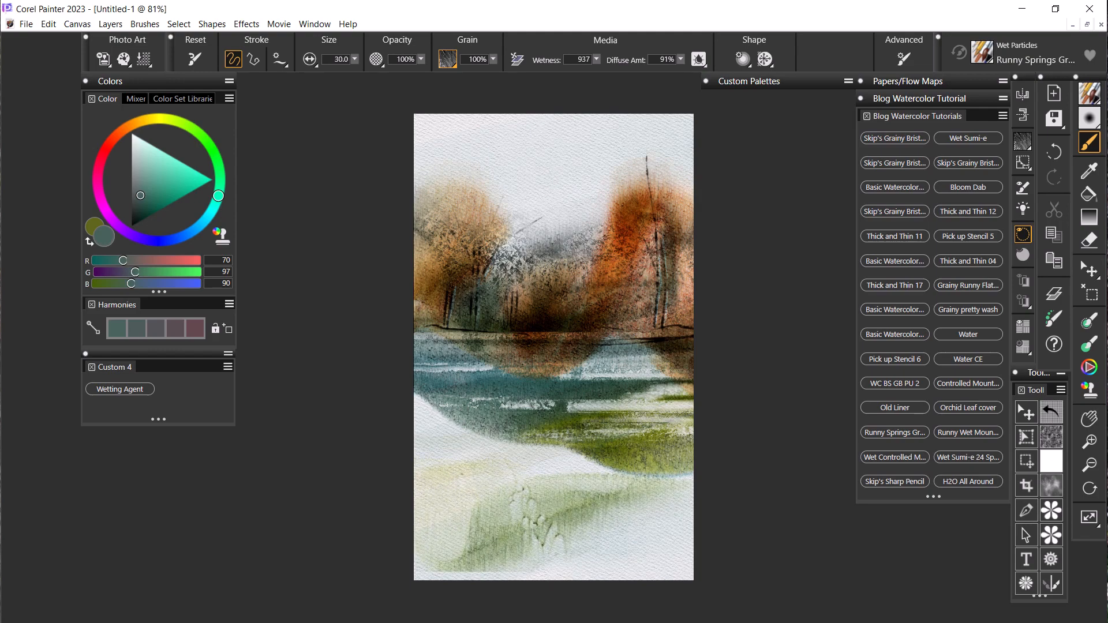
key("ctrl+z")
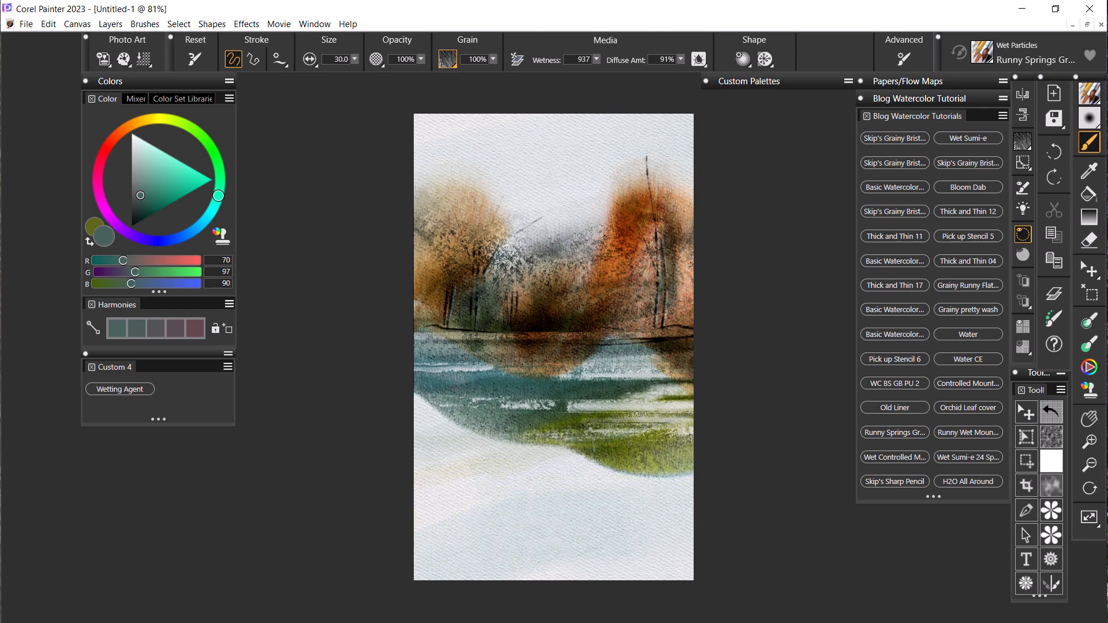
mouse_move(456, 423)
left_mouse_down()
mouse_move(469, 466)
mouse_move(462, 515)
mouse_move(486, 433)
mouse_move(514, 416)
mouse_move(534, 417)
mouse_move(599, 470)
mouse_move(637, 460)
mouse_move(675, 478)
mouse_move(762, 488)
mouse_move(788, 477)
mouse_move(792, 455)
left_mouse_up()
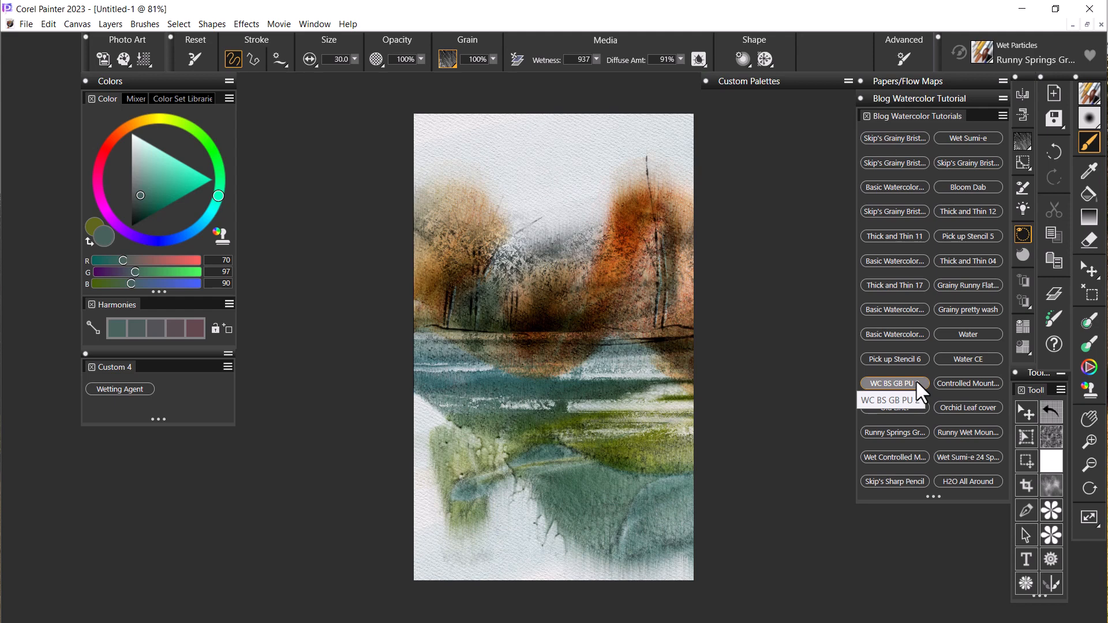
Try Watercolor Layer 7 at 54% and 66% opacity and return it to 100%
left_click(1056, 284)
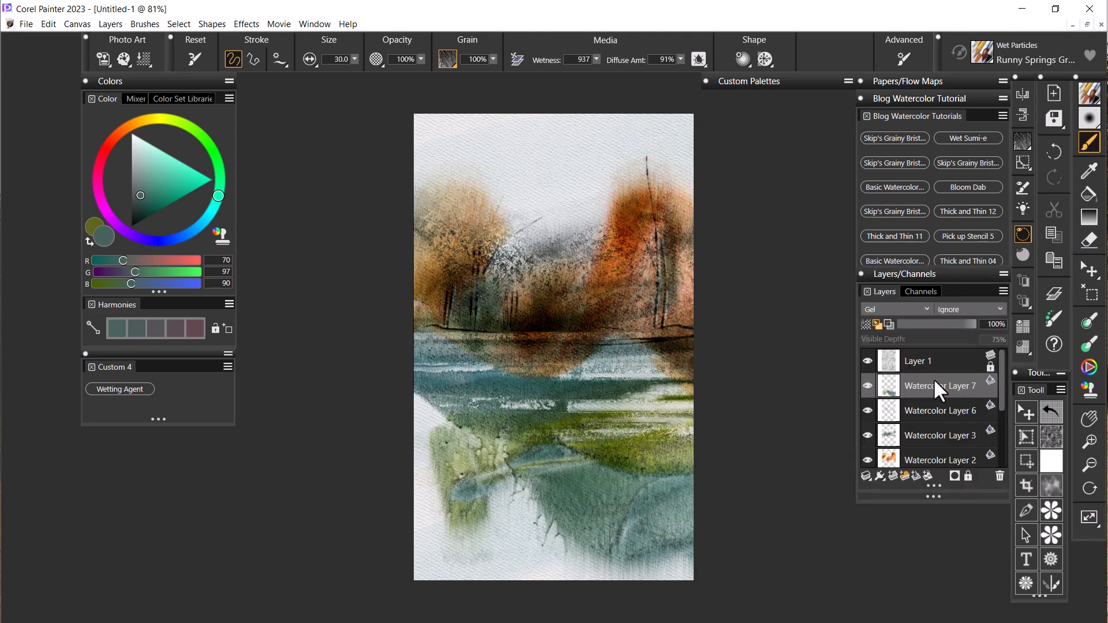
left_click(939, 322)
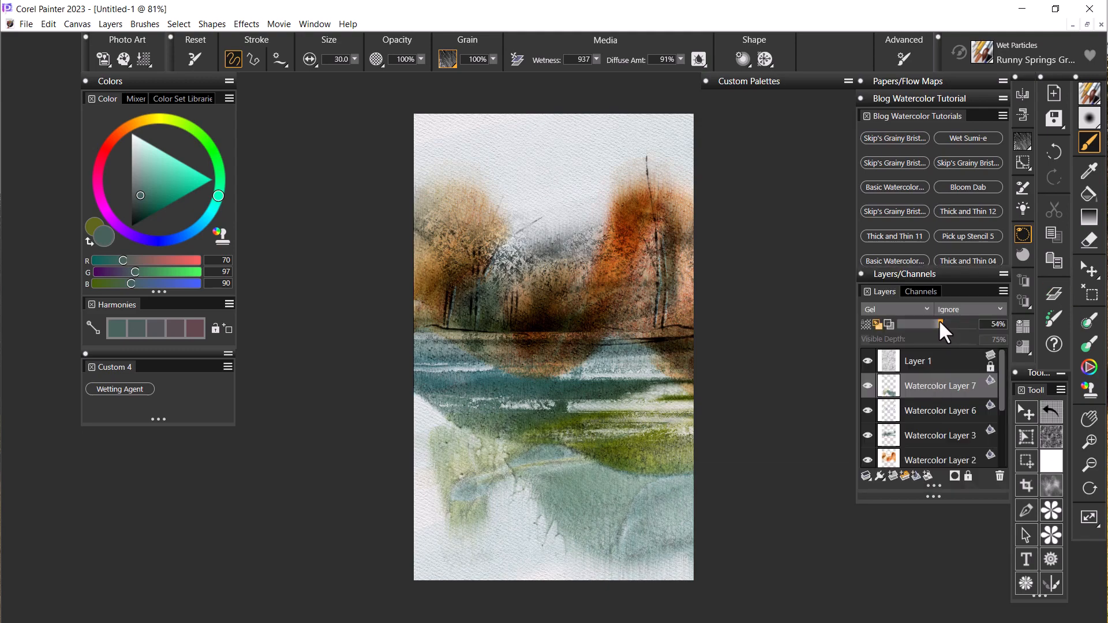
left_click_drag(939, 322, 950, 322)
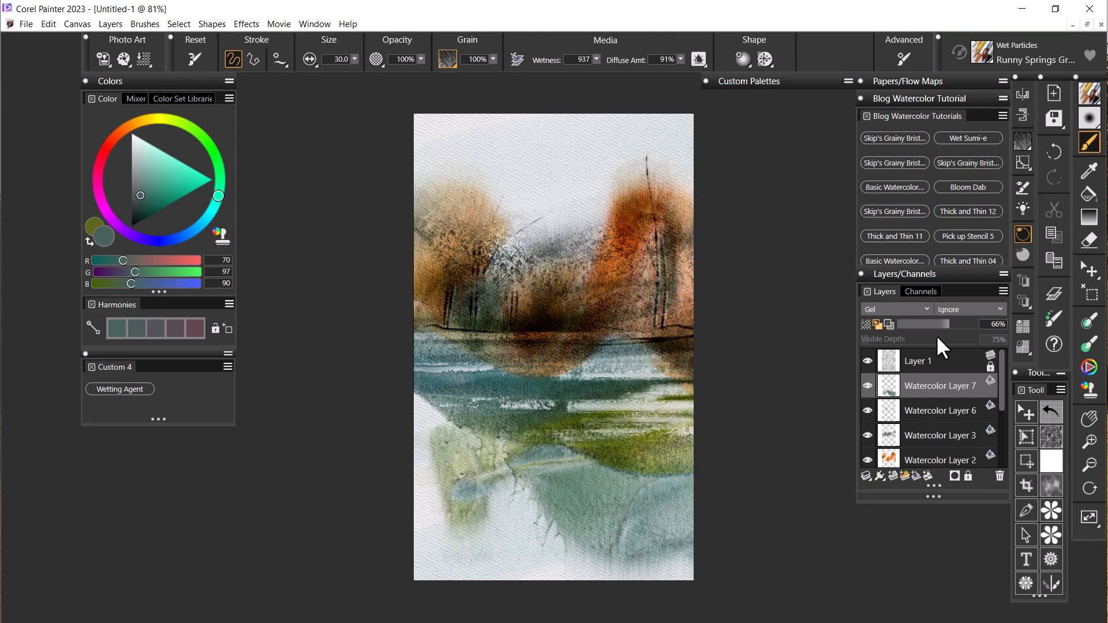
left_click_drag(947, 323, 994, 323)
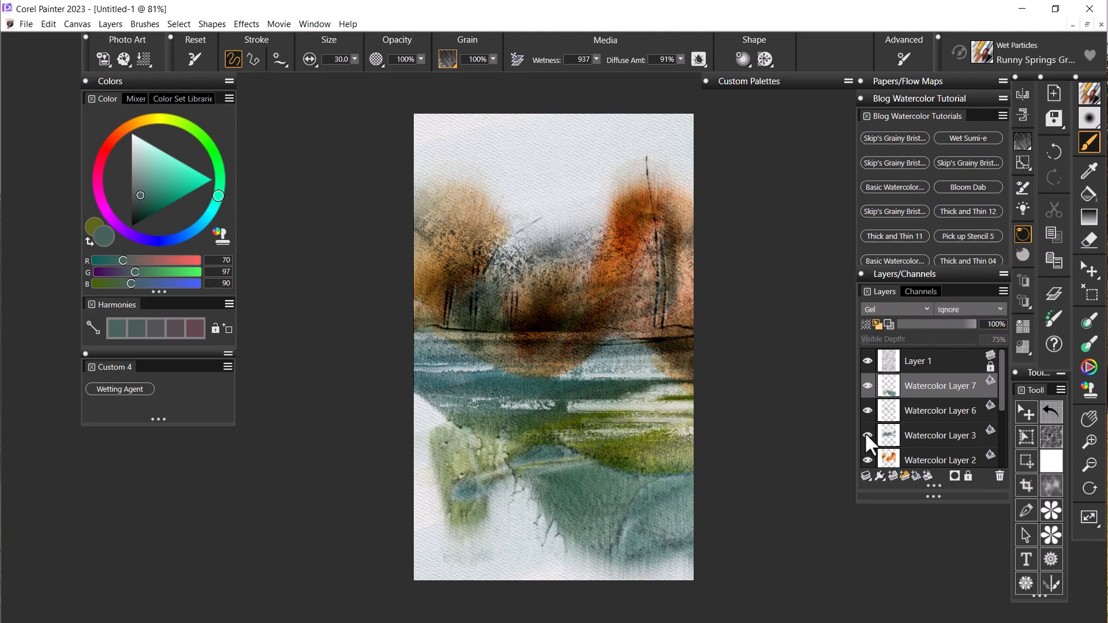
Duplicate Watercolor Layer 7 and set up the Bloom Dab brush with white as the main color
right_click(963, 383)
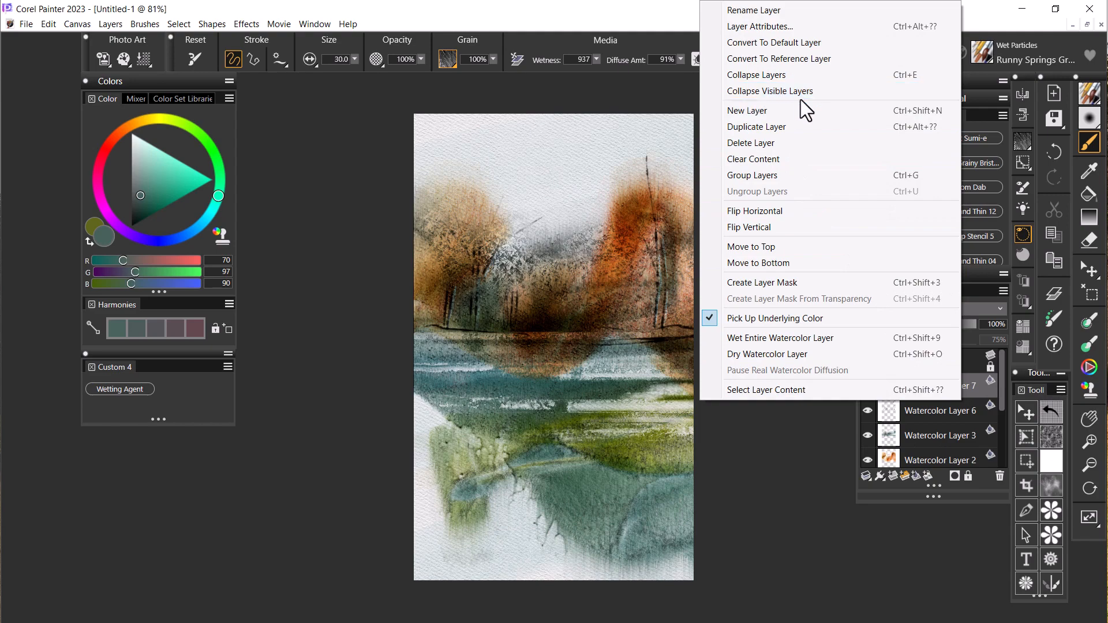
left_click(771, 127)
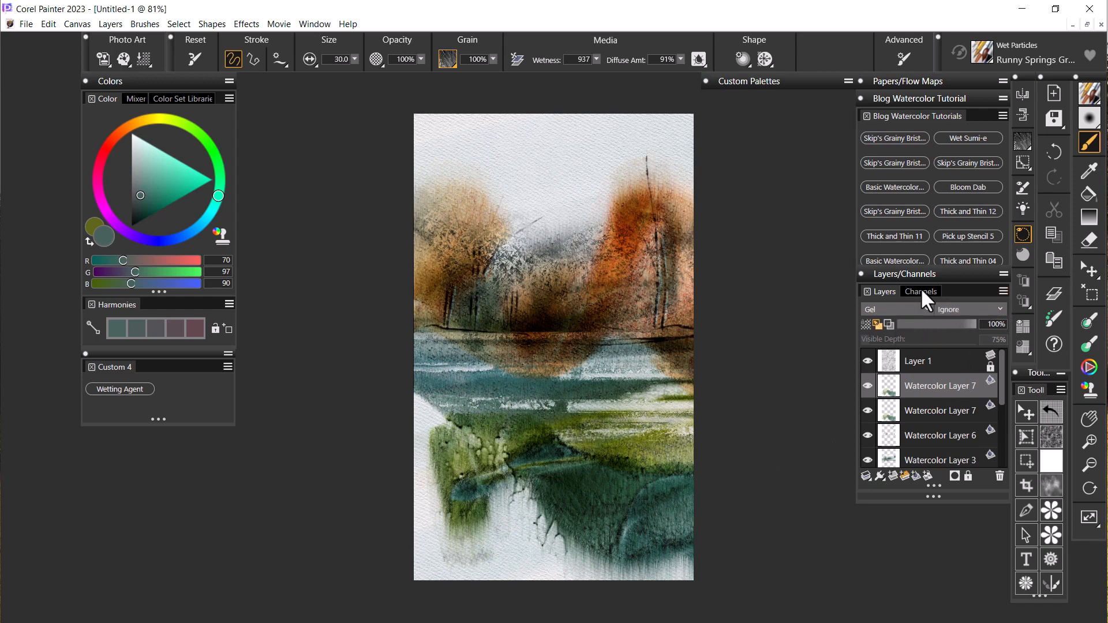
left_click(969, 188)
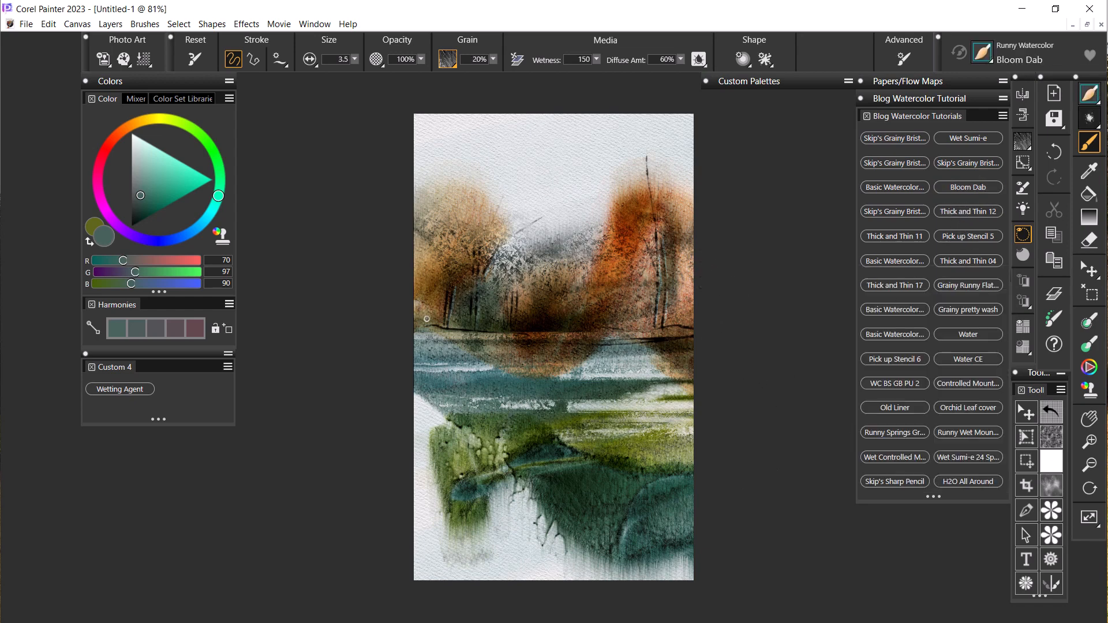
left_click_drag(145, 156, 119, 123)
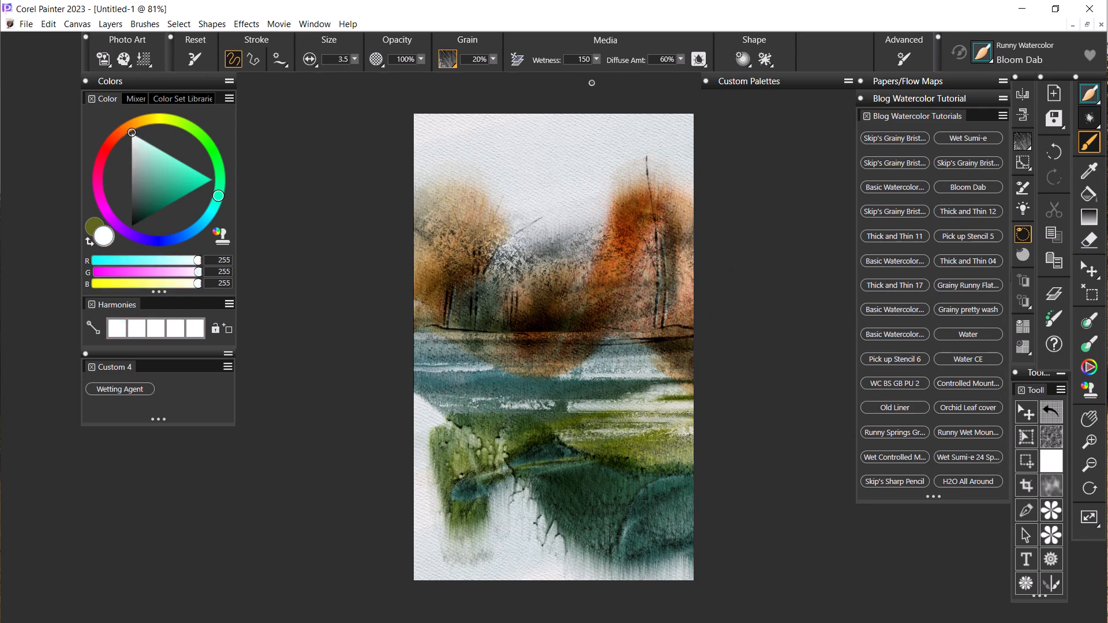
Choose the Stomata paper from the Simplicity library and set its scale and contrast to 100%
left_click(452, 64)
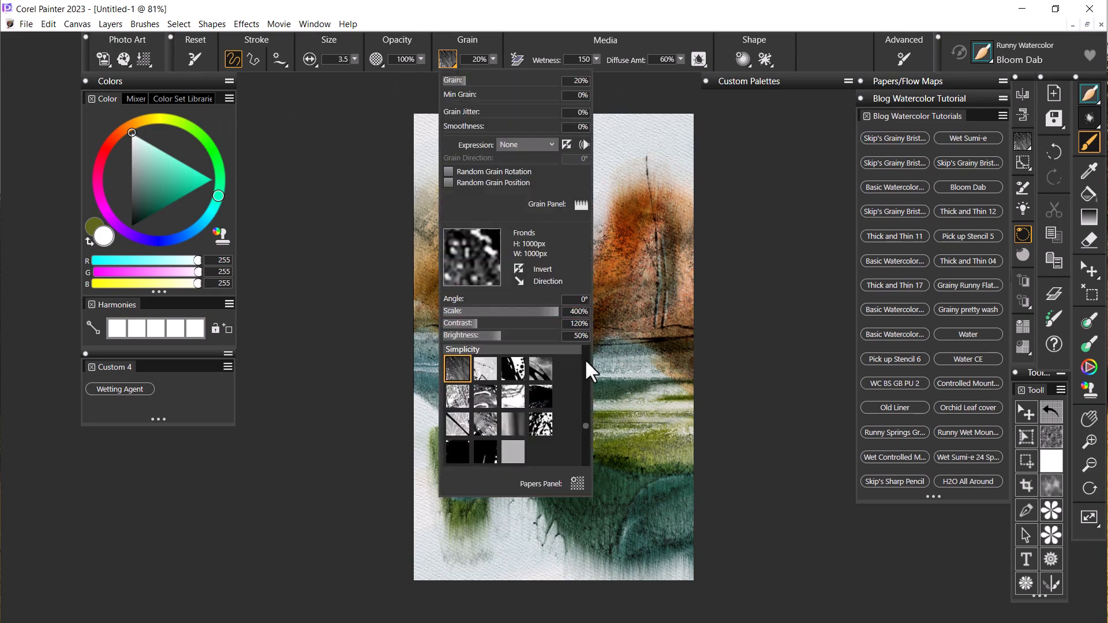
left_click(539, 425)
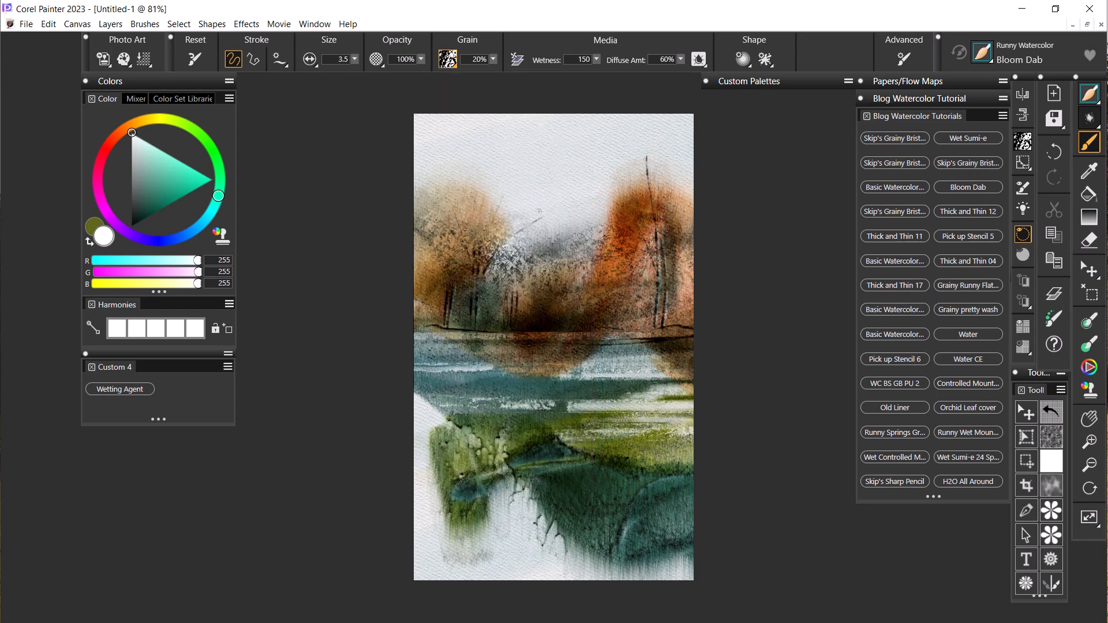
left_click(455, 59)
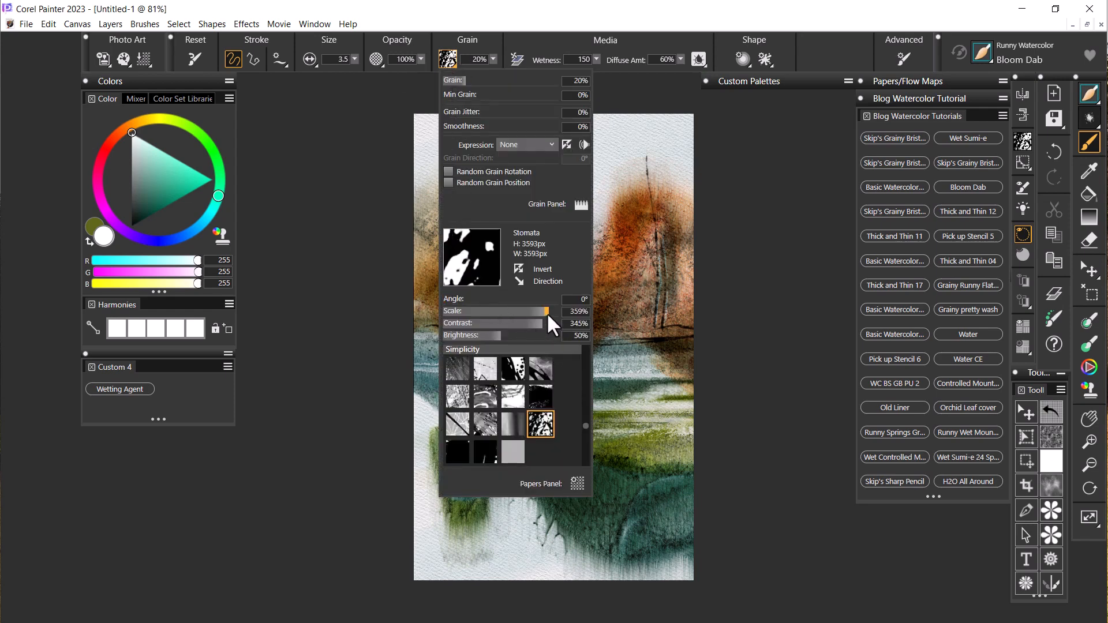
left_click_drag(547, 312, 468, 313)
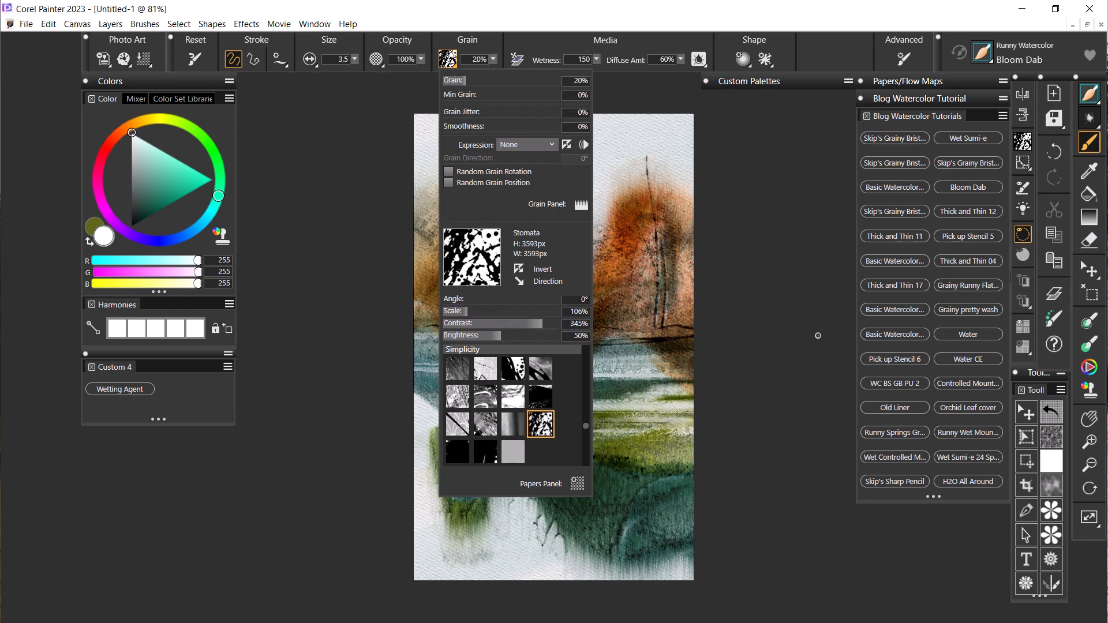
left_click(1051, 413)
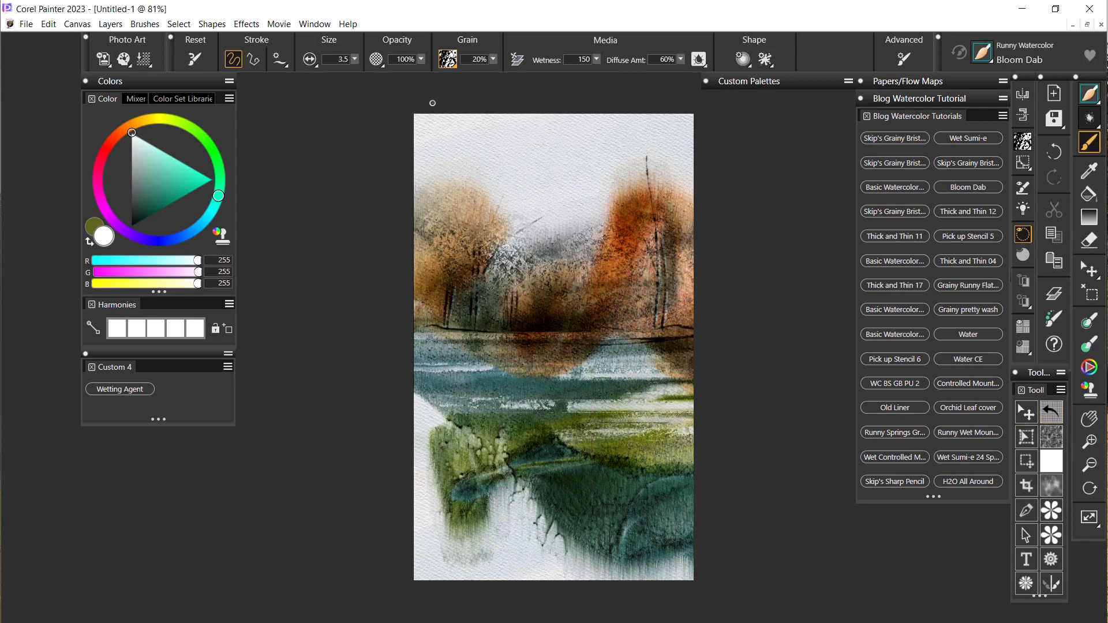
left_click(452, 61)
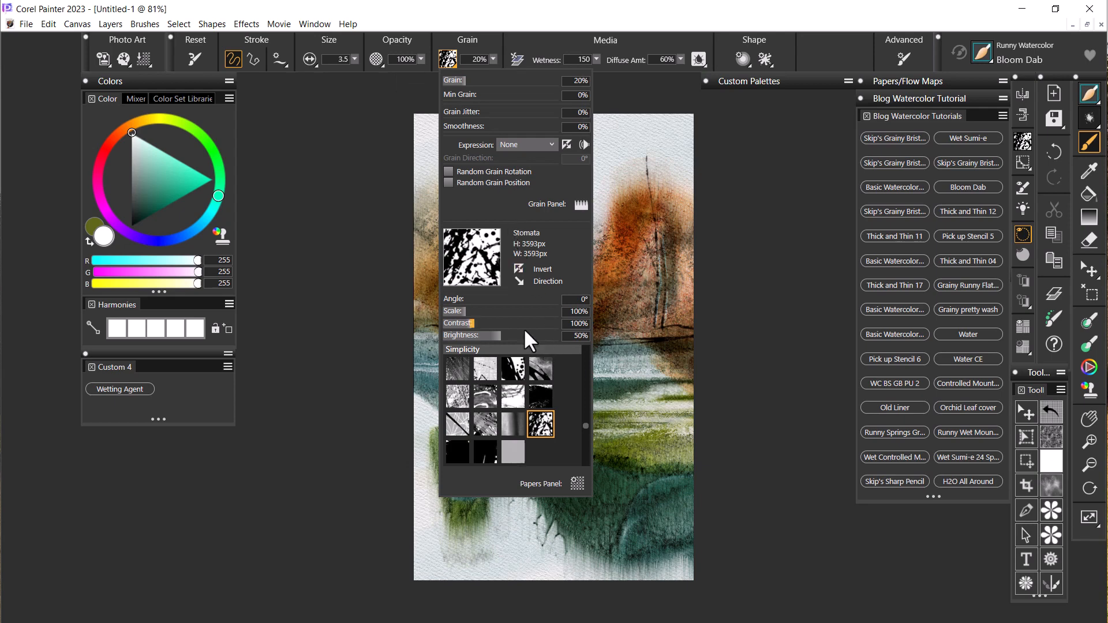
left_click(784, 291)
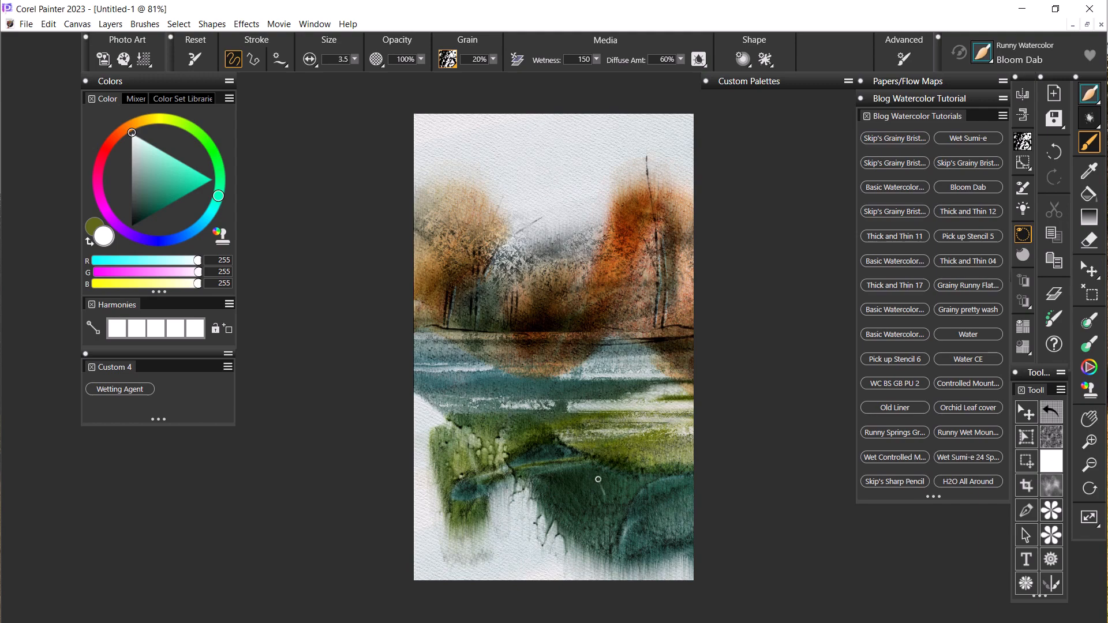
Enlarge the Bloom Dab brush to size 24.3 and dab blooms over the teal and green foreground
key("ctrl+z")
mouse_move(355, 58)
left_mouse_down()
mouse_move(379, 75)
mouse_move(393, 70)
left_mouse_up()
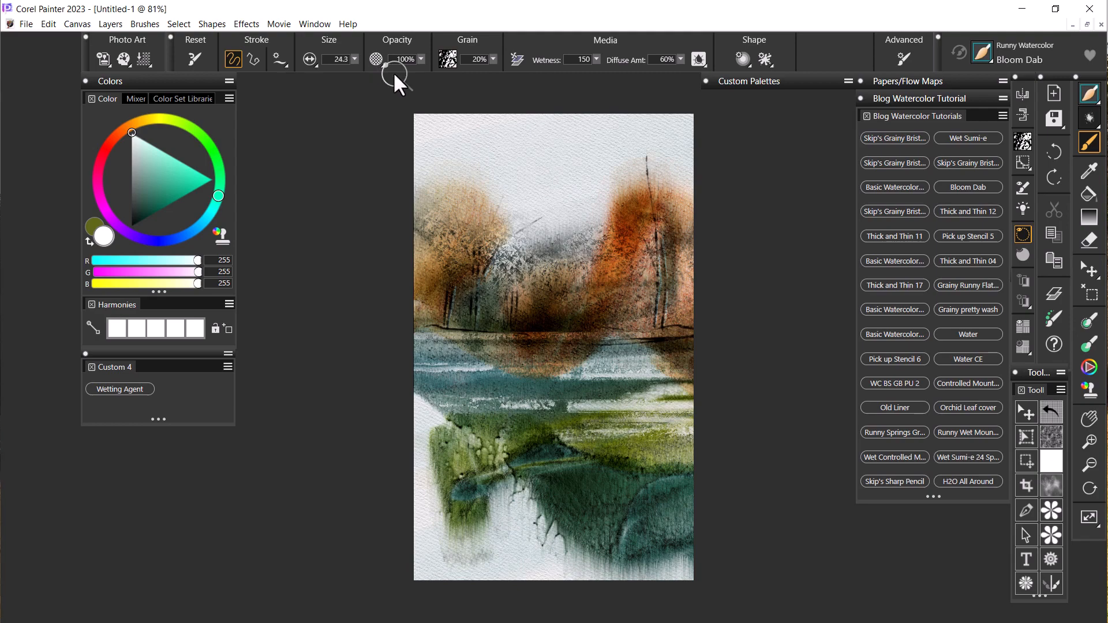
left_click(629, 471)
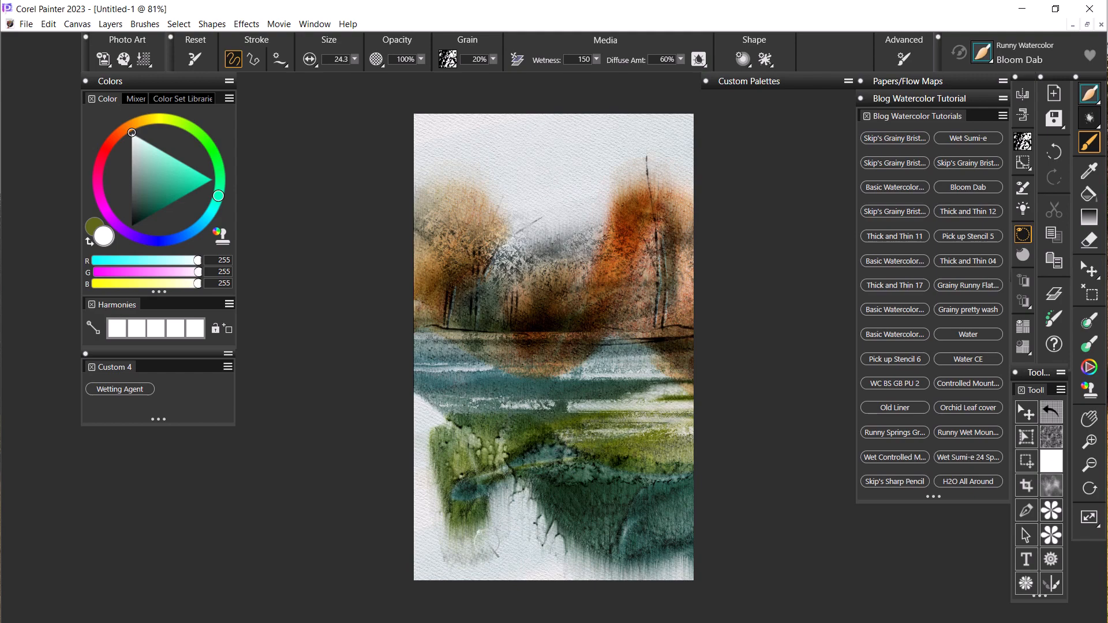
key("ctrl+z")
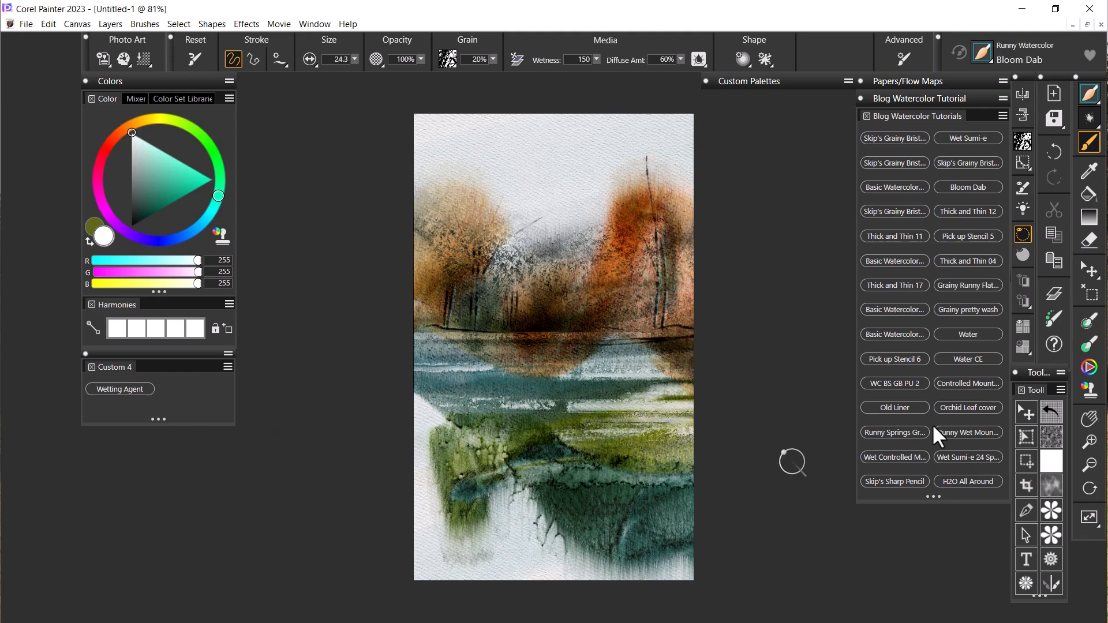
Select the lower of the two Watercolor Layer 7 layers as the active layer for bloom dabs
left_click(1054, 293)
left_click(1051, 293)
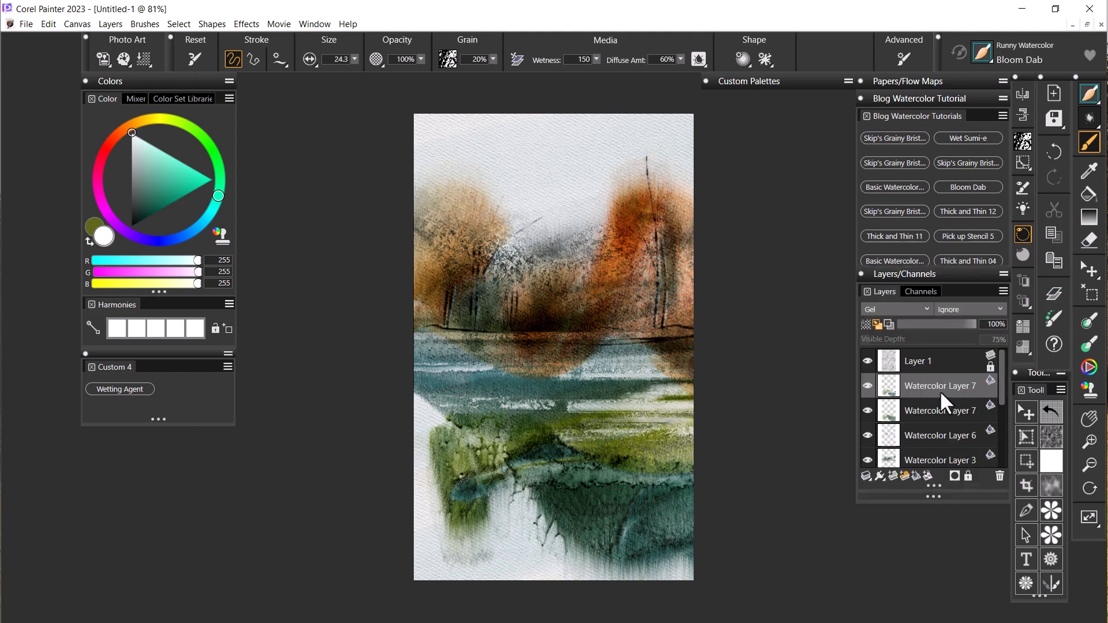
left_click(935, 410)
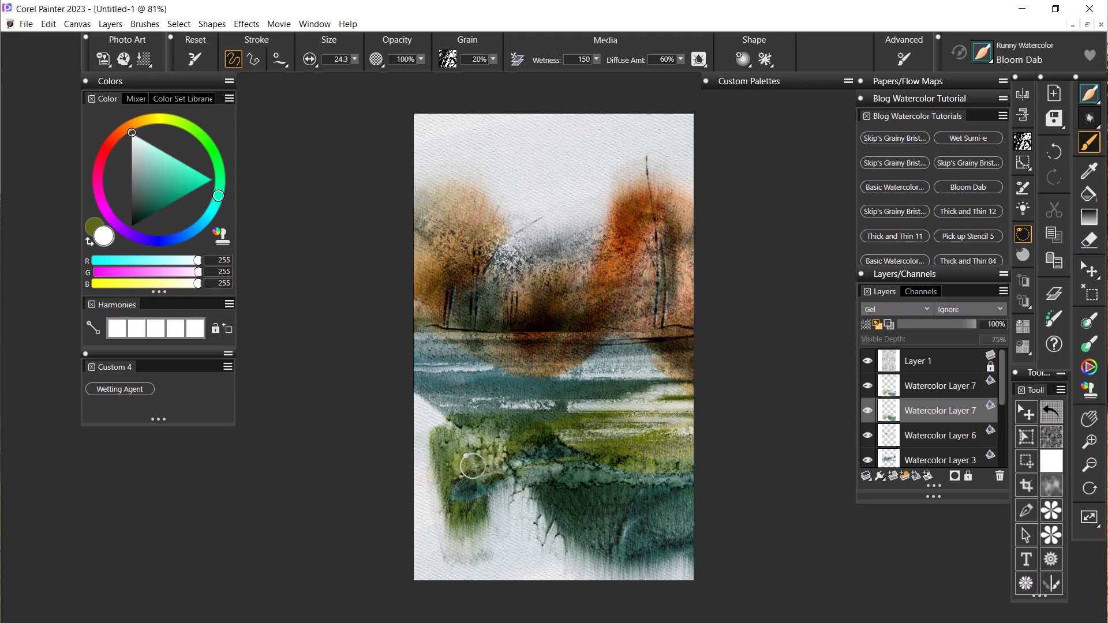
Dab blooms across the middle and far side of the teal and green foreground on the lower Watercolor Layer 7
left_click_drag(563, 480, 647, 460)
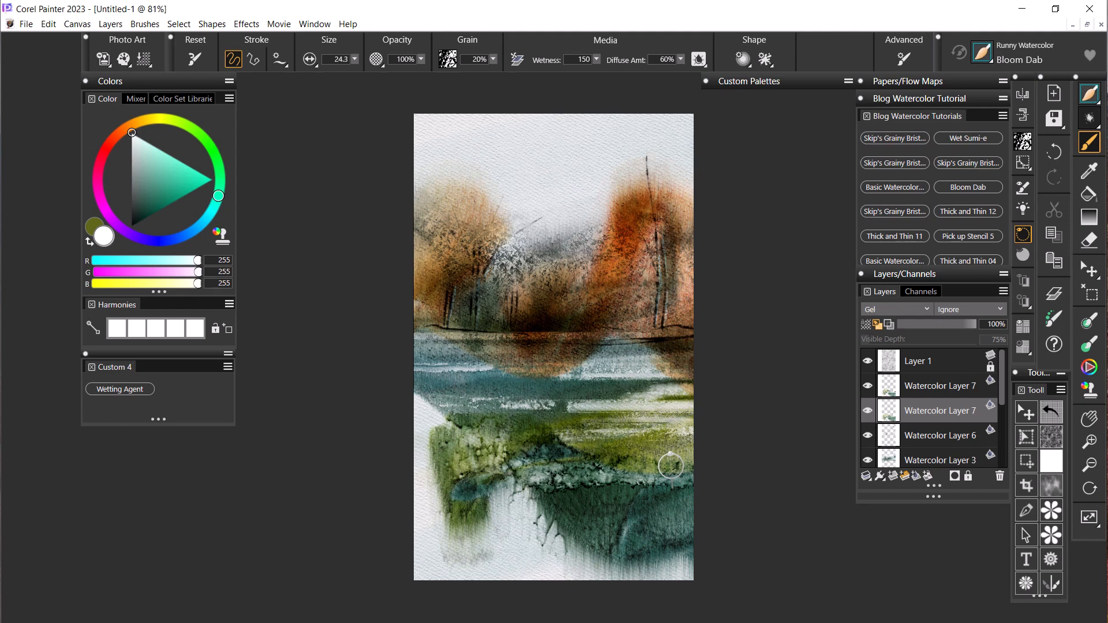
Erase the orange paint spilling below the shoreline onto the water on Watercolor Layer 2
left_click_drag(1002, 396, 1007, 426)
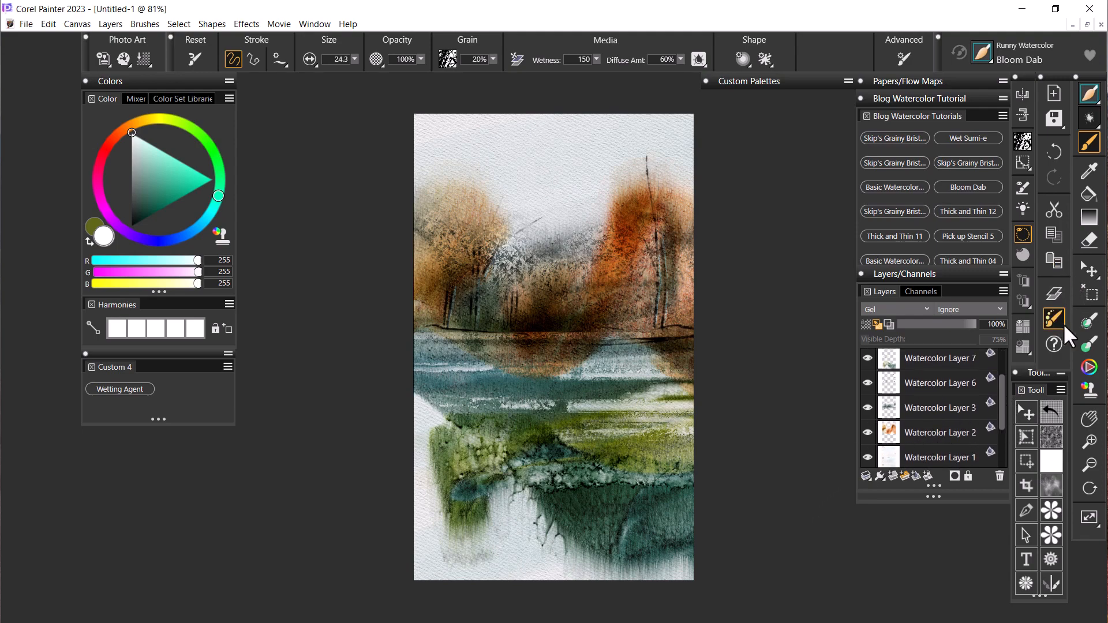
left_click(1088, 240)
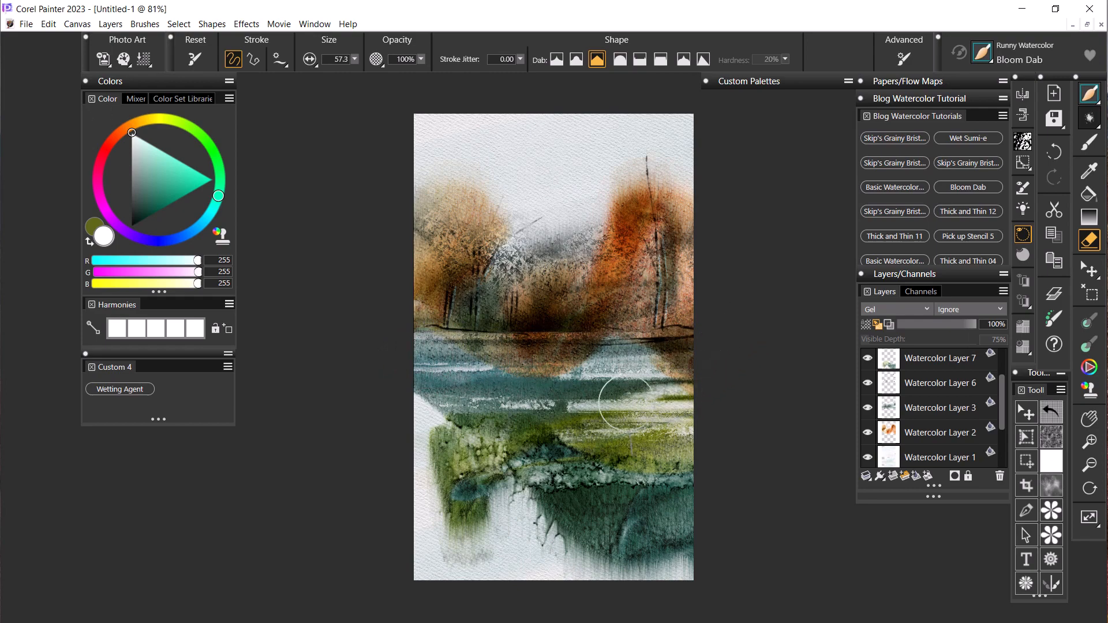
mouse_move(1002, 407)
left_mouse_down()
mouse_move(1001, 365)
mouse_move(1005, 444)
mouse_move(1006, 424)
left_mouse_up()
left_click(937, 399)
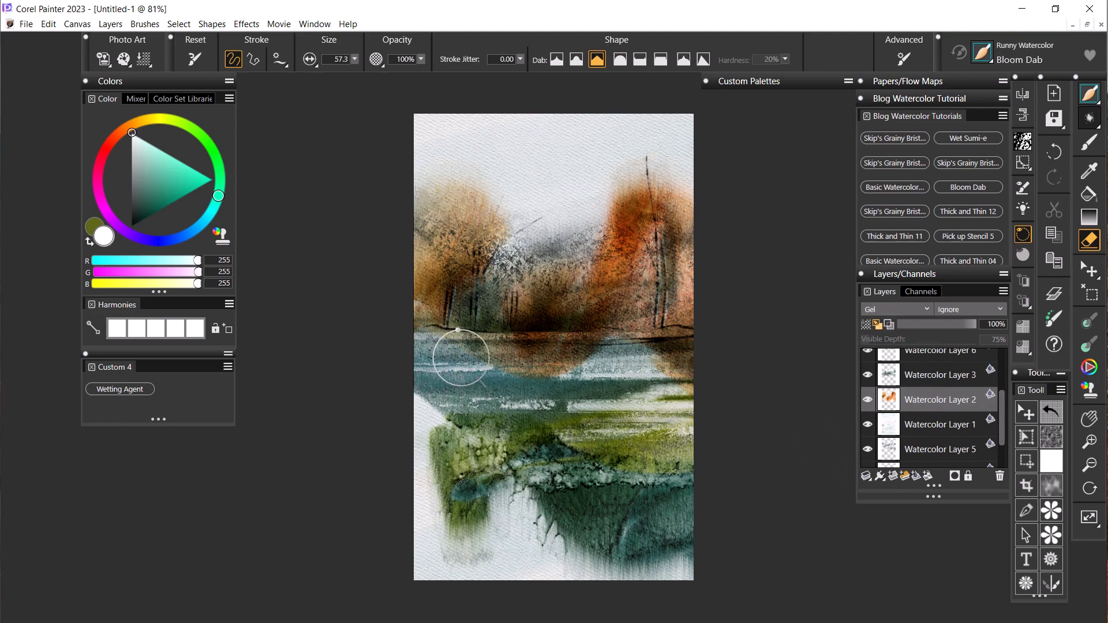
mouse_move(521, 356)
left_mouse_down()
mouse_move(569, 348)
mouse_move(760, 361)
left_mouse_up()
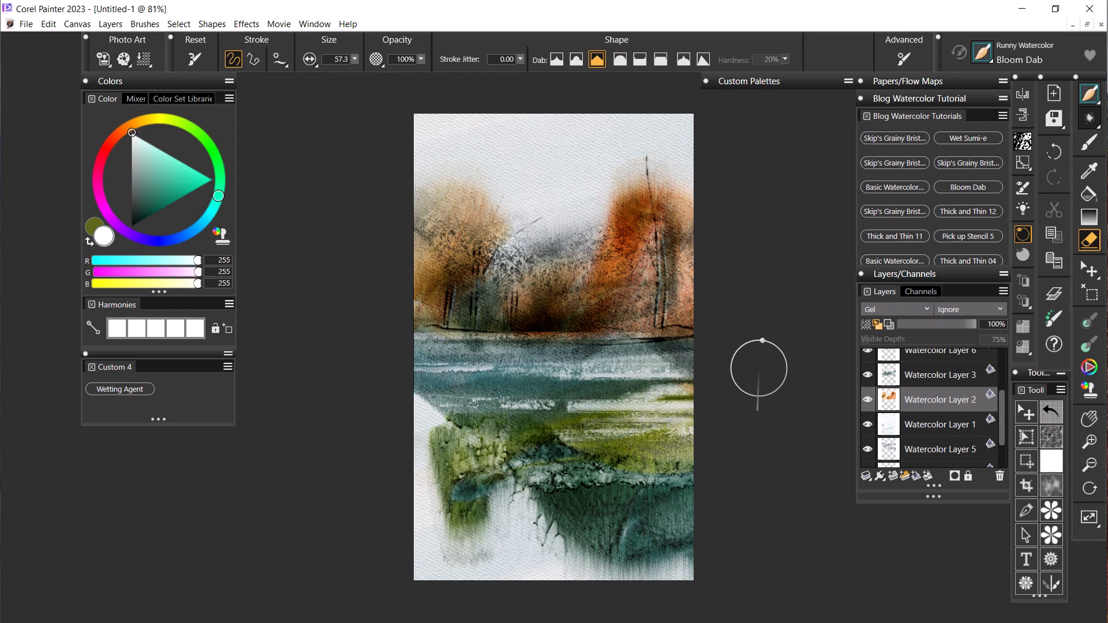
Paint gray-blue (RGB 102, 135, 146) washes across the upper sky on Watercolor Layer 1 with the Grainy pretty wash brush
left_click(928, 422)
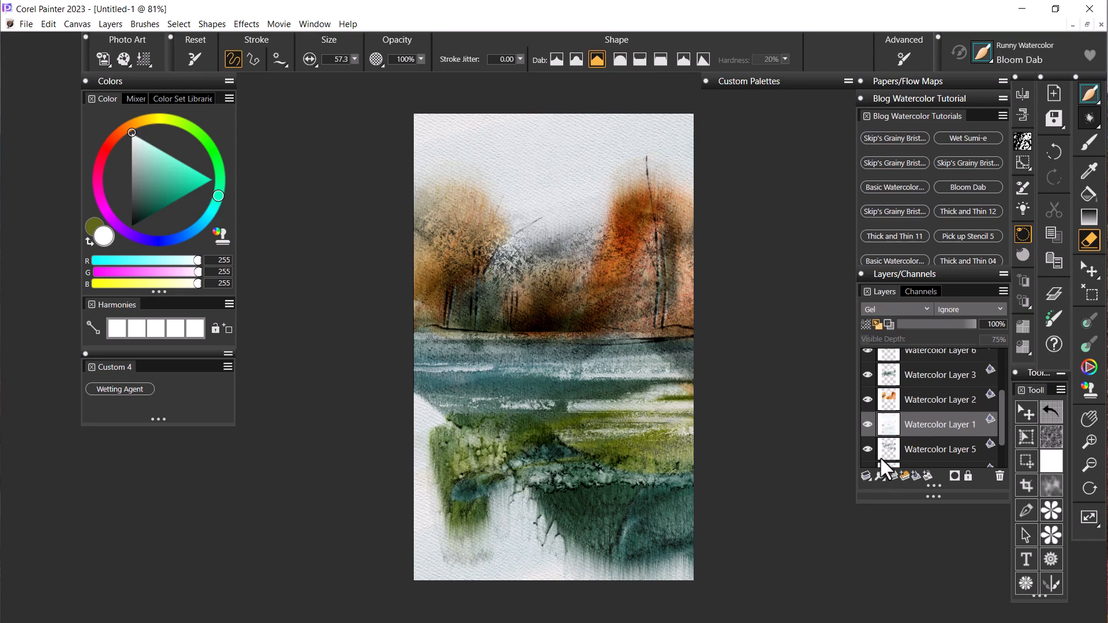
left_click(1043, 296)
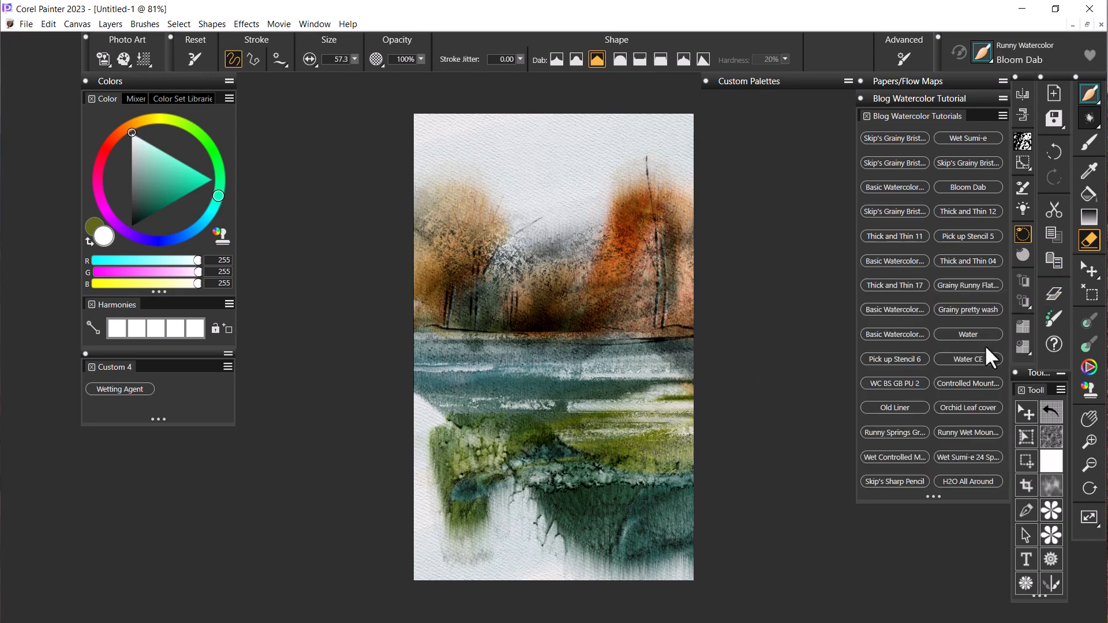
left_click(967, 309)
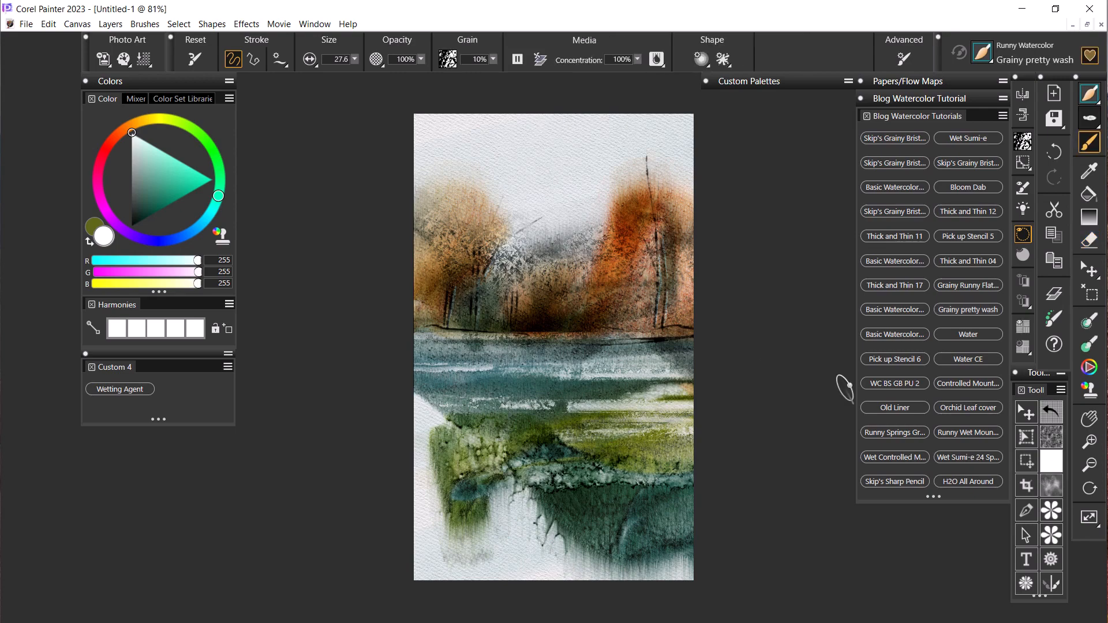
left_click(205, 220)
mouse_move(153, 193)
left_mouse_down()
mouse_move(144, 196)
mouse_move(139, 171)
left_mouse_up()
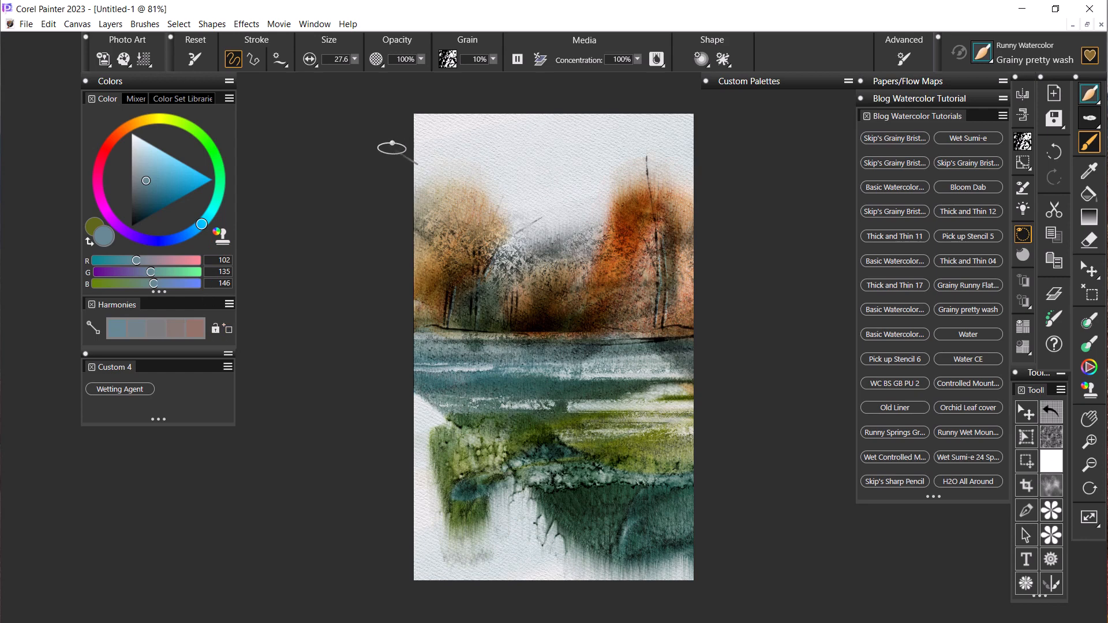
left_click_drag(445, 114, 548, 107)
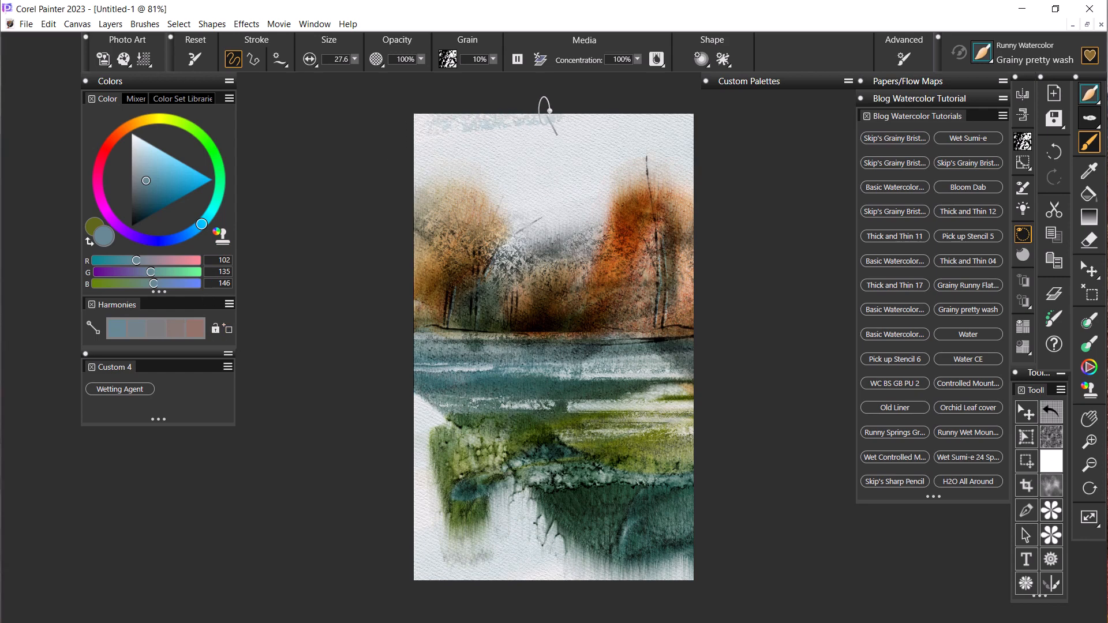
left_click_drag(403, 153, 663, 138)
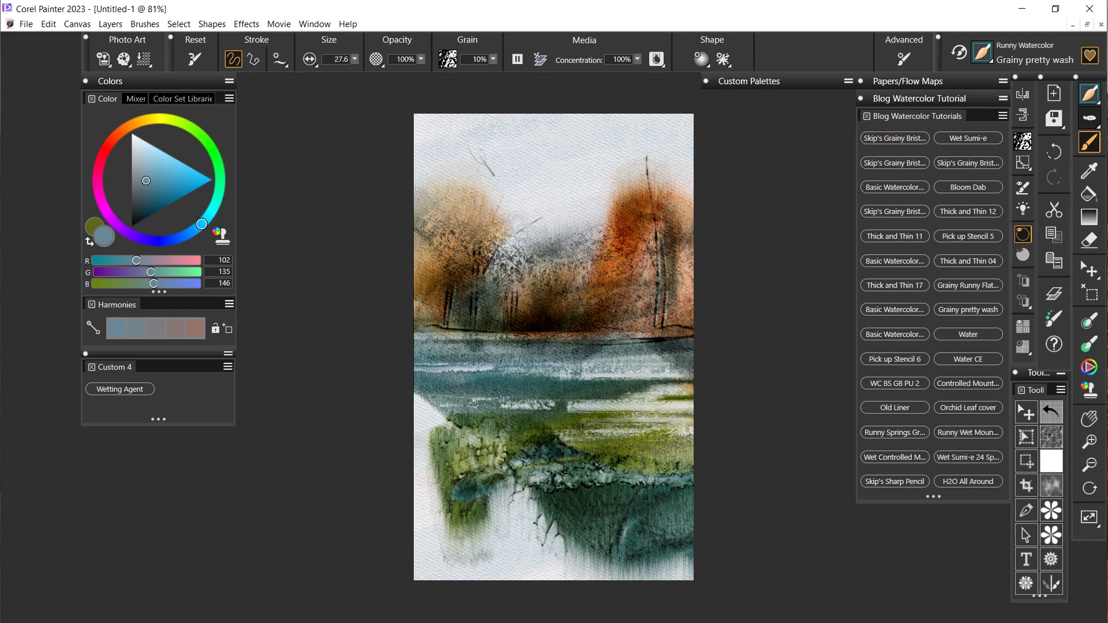
Replace the Stomata paper with a fine streaked paper texture and layer darker gray-blue cloud washes along the top of the sky
left_click(448, 59)
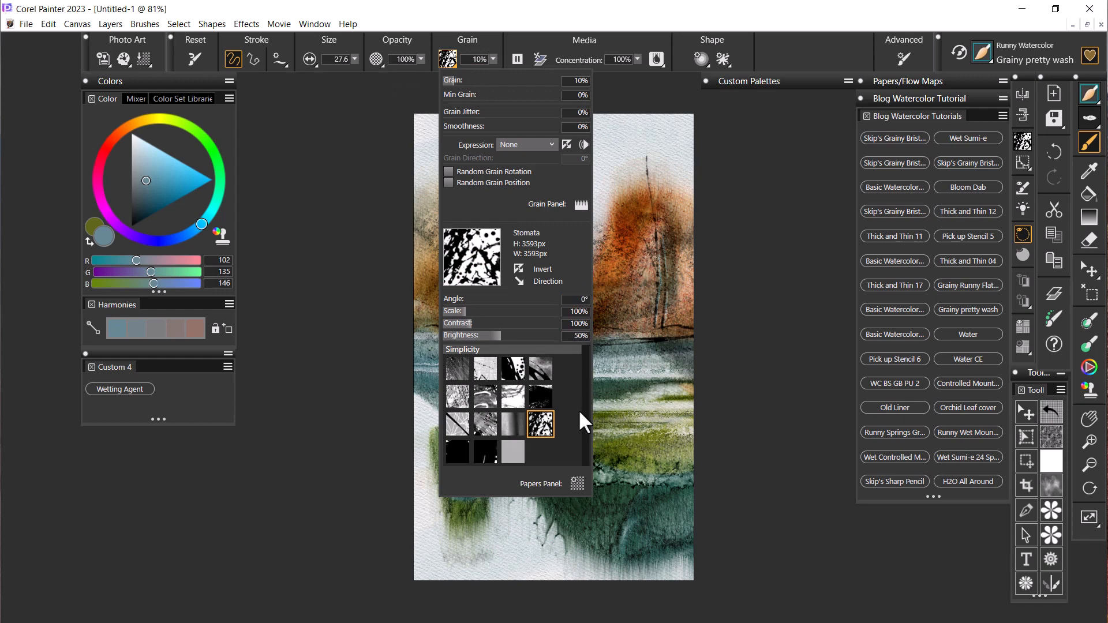
left_click_drag(585, 424, 588, 362)
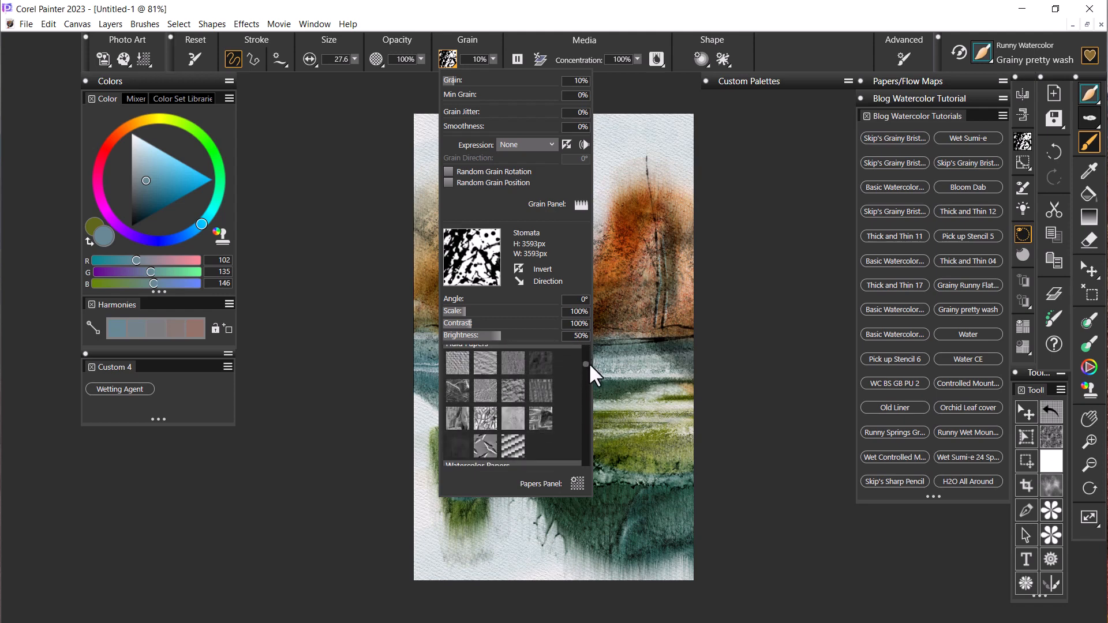
left_click(486, 361)
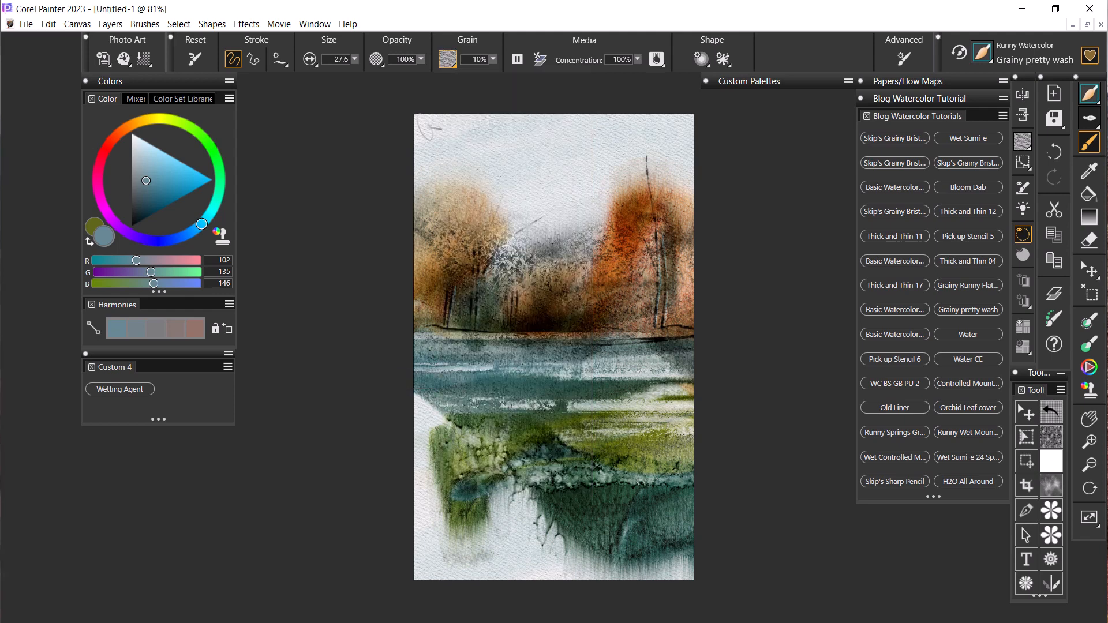
mouse_move(424, 126)
left_mouse_down()
mouse_move(580, 103)
mouse_move(436, 142)
mouse_move(549, 119)
mouse_move(617, 121)
mouse_move(504, 142)
mouse_move(537, 144)
mouse_move(497, 157)
mouse_move(524, 165)
left_mouse_up()
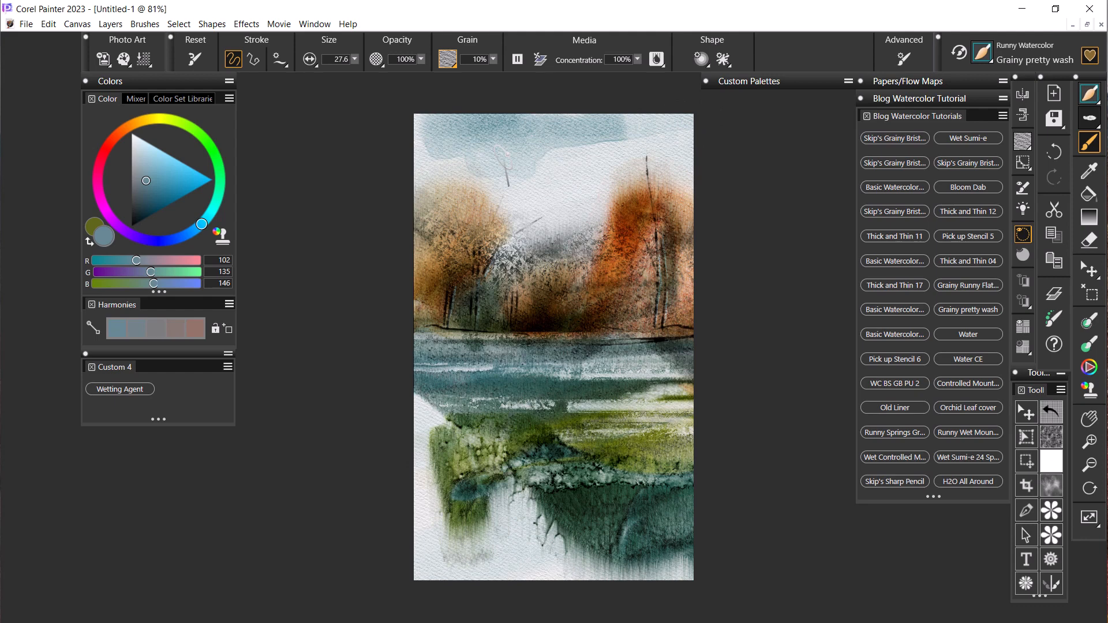
mouse_move(403, 124)
left_mouse_down()
mouse_move(524, 107)
mouse_move(469, 112)
left_mouse_up()
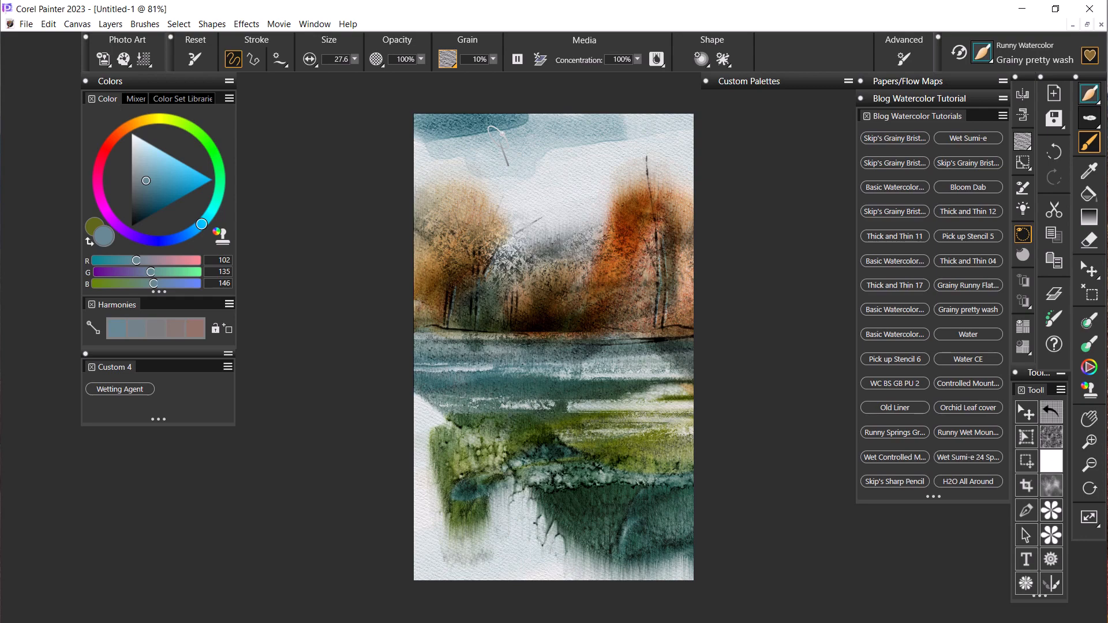
scroll(550, 186, "down", 1)
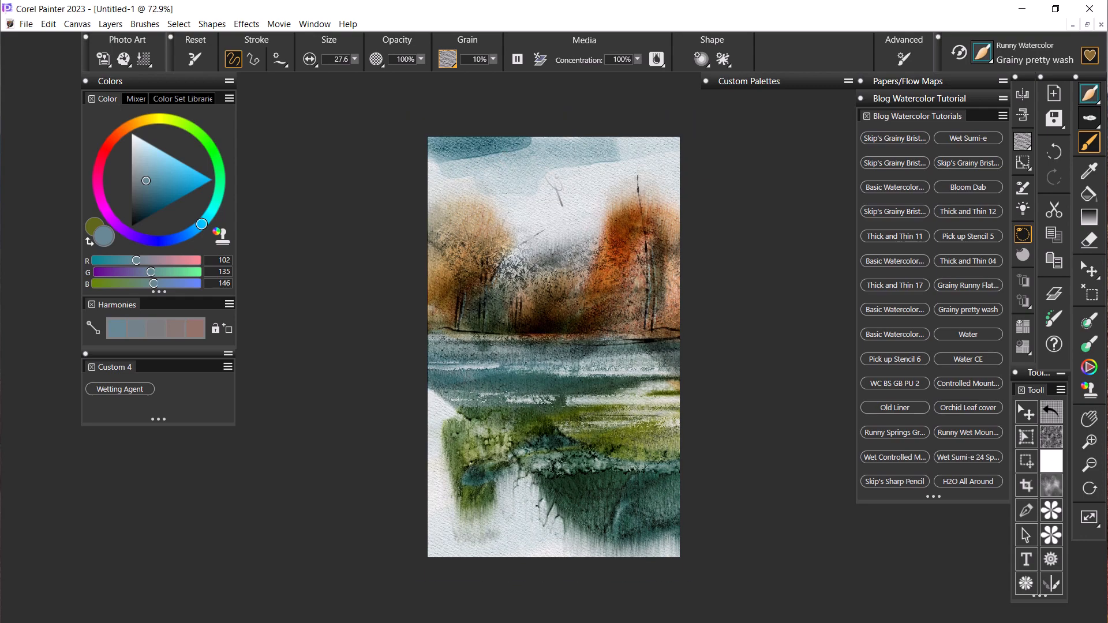
scroll(556, 317, "up", 1)
scroll(556, 317, "down", 2)
scroll(638, 366, "down", 2)
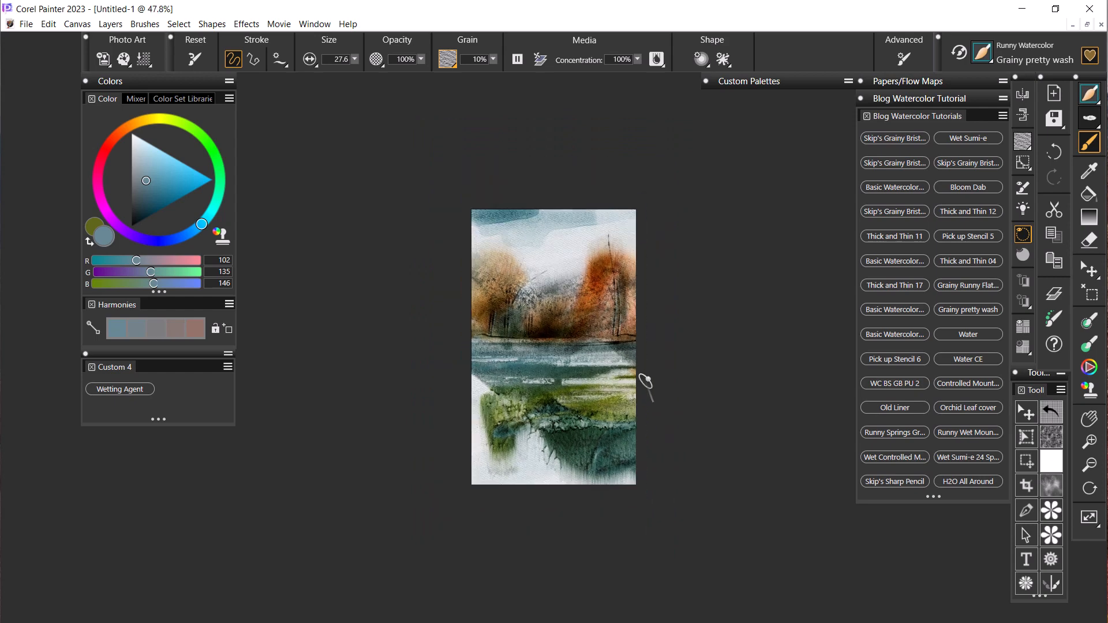
scroll(646, 380, "up", 2)
scroll(647, 383, "up", 1)
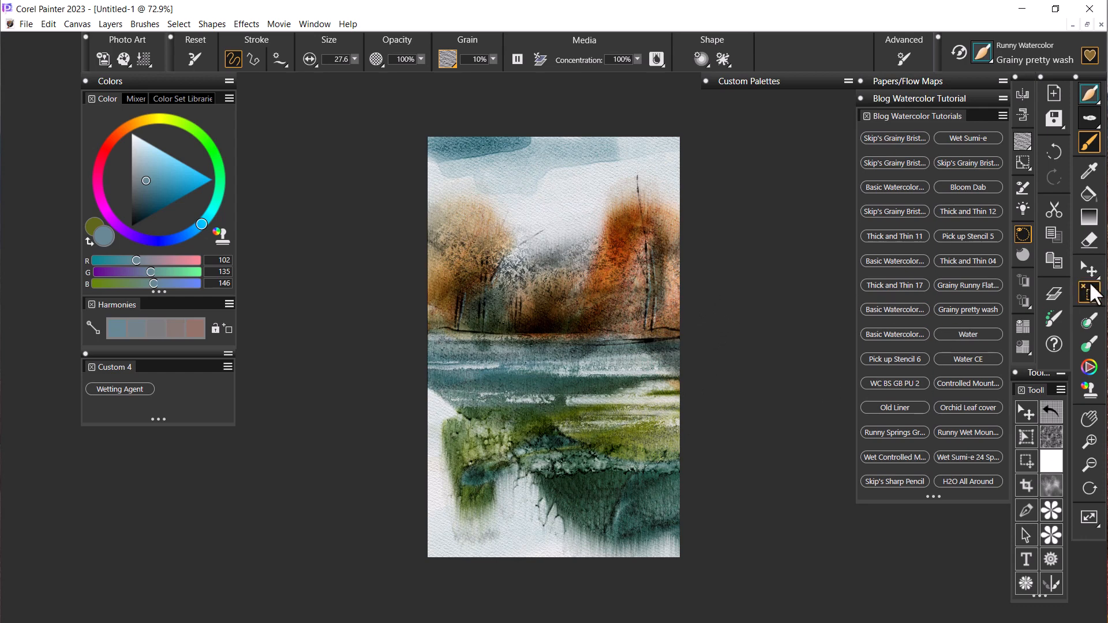
Hide Layer 1, the locked texture layer above the watercolor layers
left_click(1059, 291)
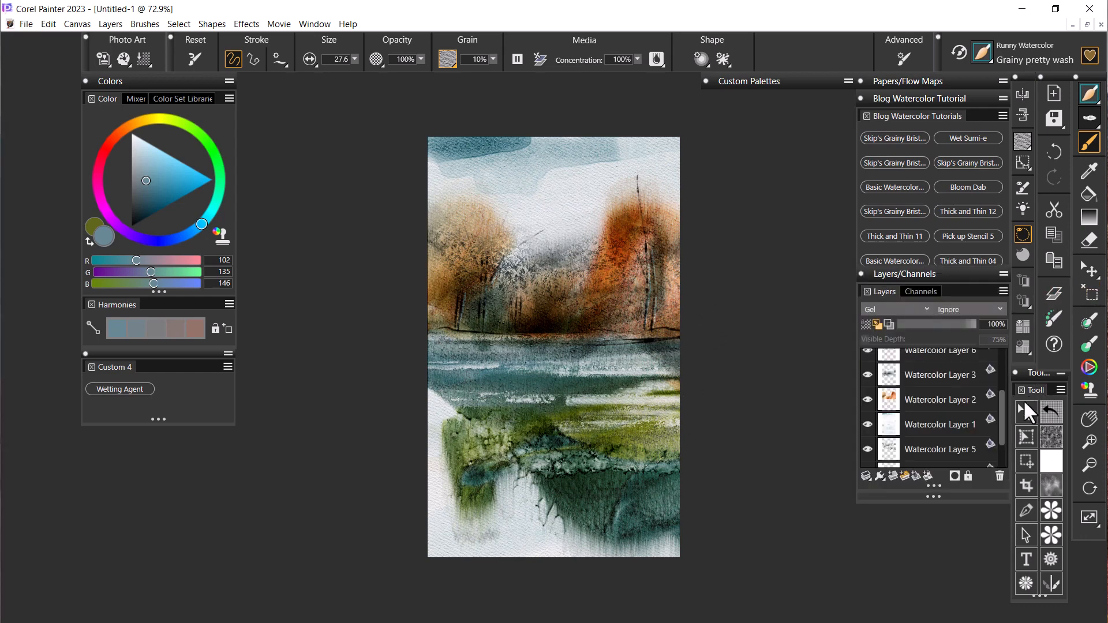
left_click_drag(1001, 413, 1005, 351)
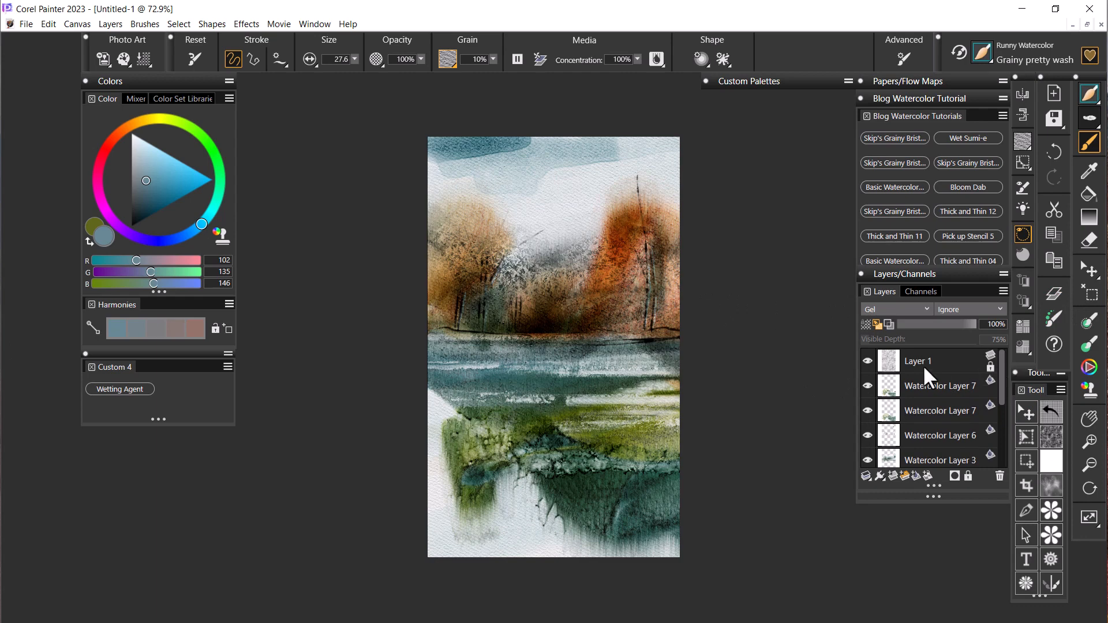
left_click(867, 360)
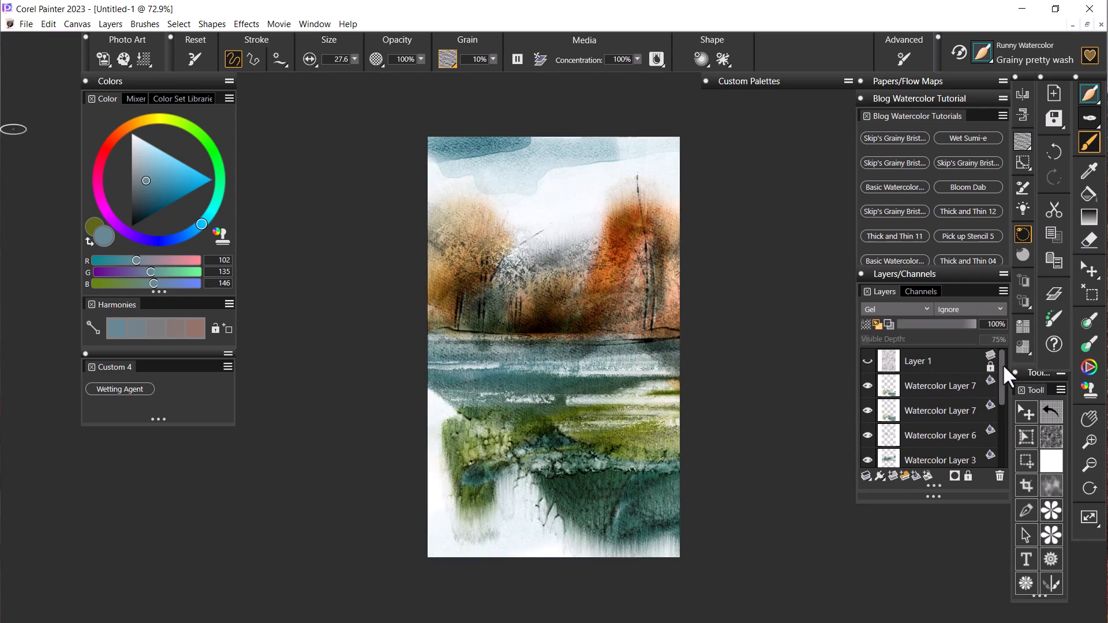
mouse_move(1002, 364)
left_mouse_down()
mouse_move(1008, 427)
mouse_move(1014, 352)
left_mouse_up()
Select the whole canvas, copy the visible layers merged and paste the copy in place as a new layer
key("ctrl+a")
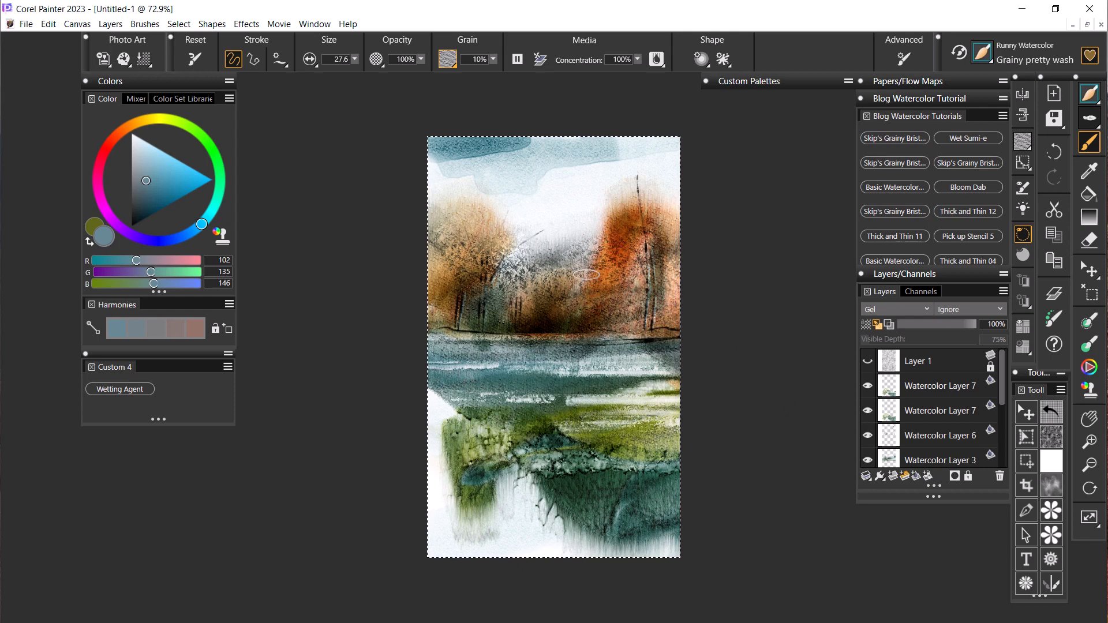
left_click(47, 26)
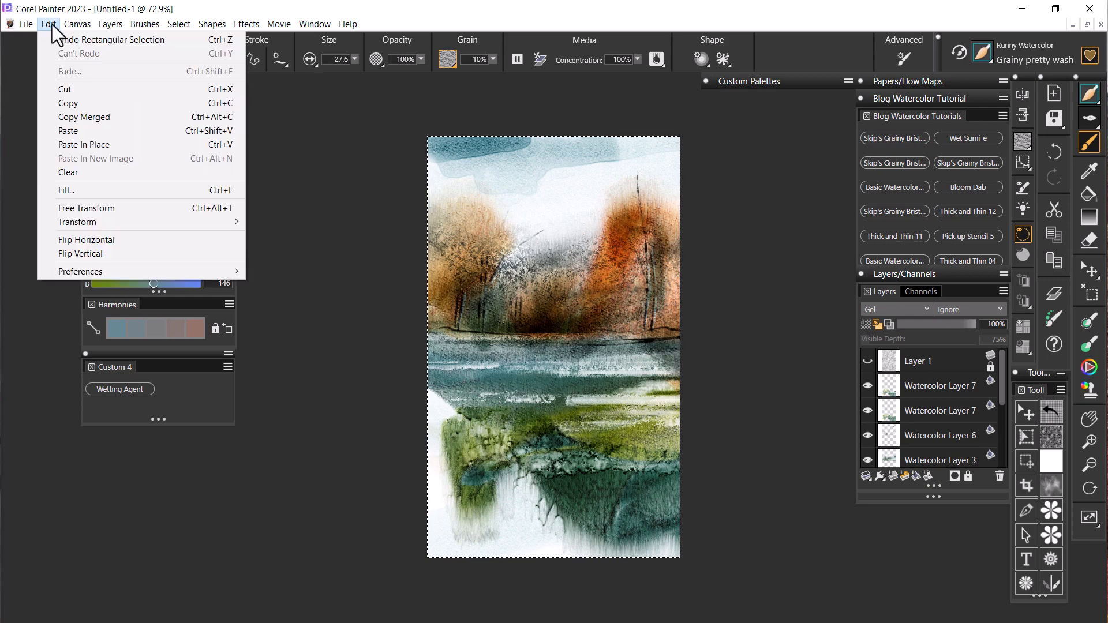
left_click(95, 115)
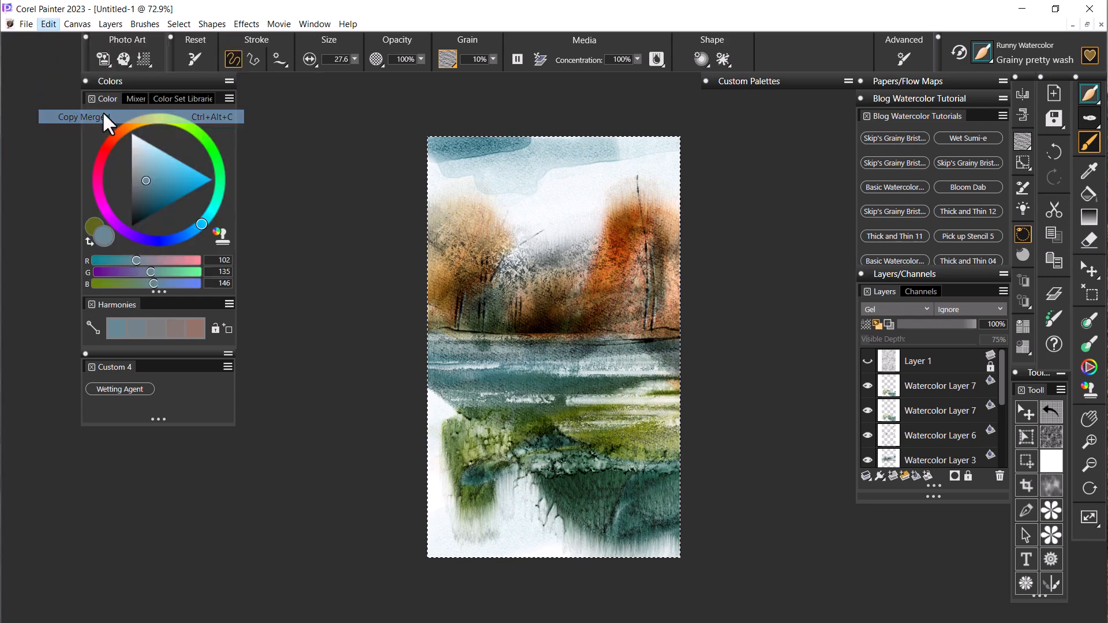
left_click(49, 23)
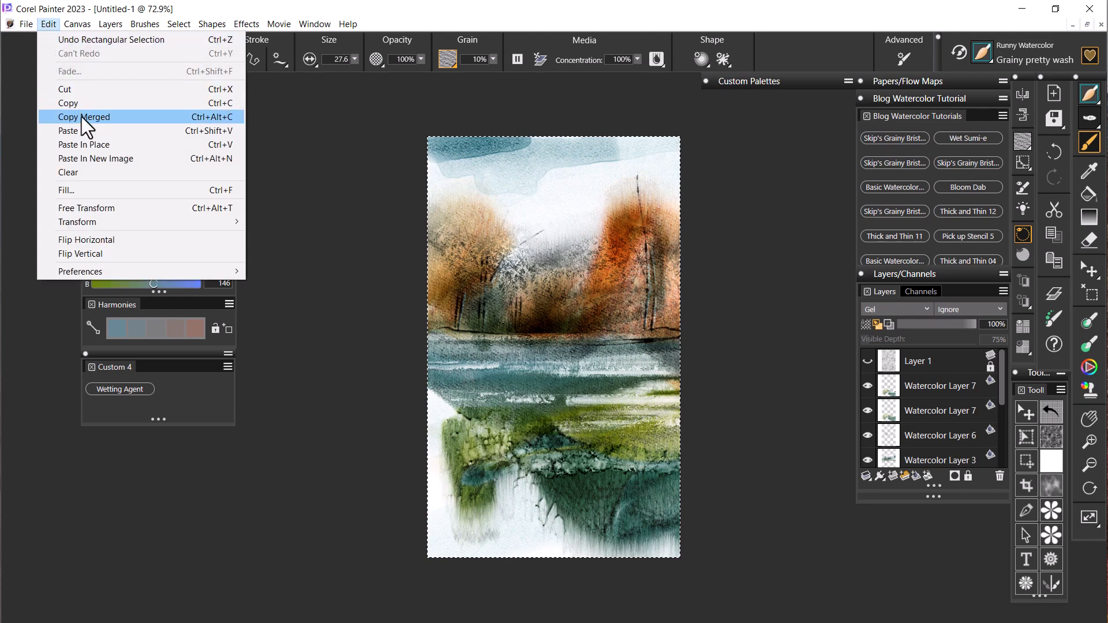
left_click(104, 143)
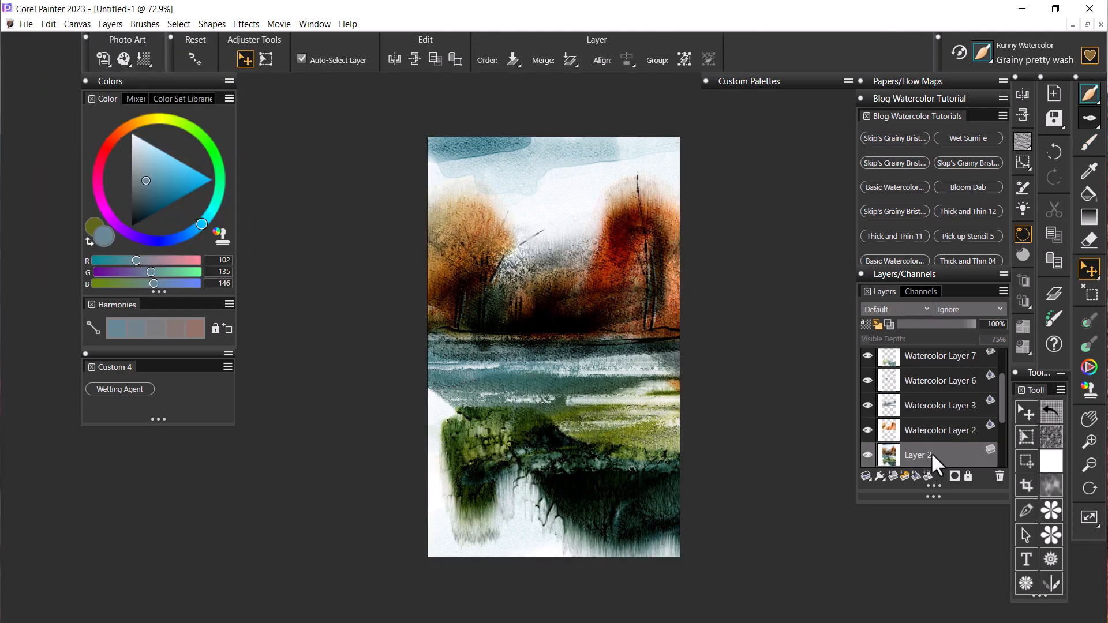
Move the merged Layer 2 directly below Layer 1 and convert it to a watercolor layer
left_click_drag(932, 452, 927, 375)
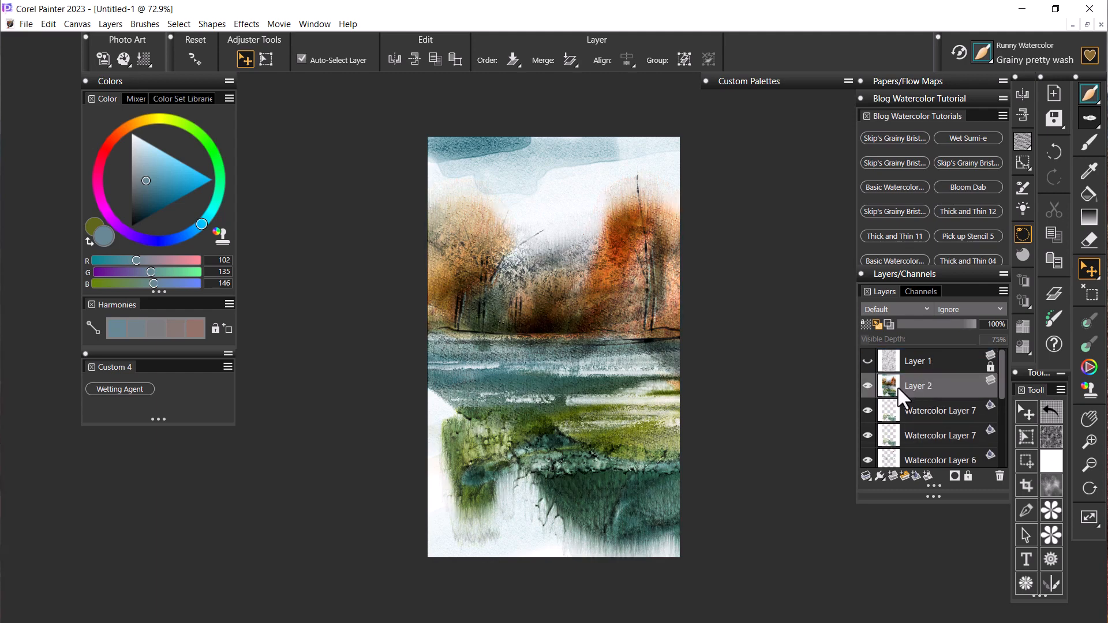
right_click(951, 381)
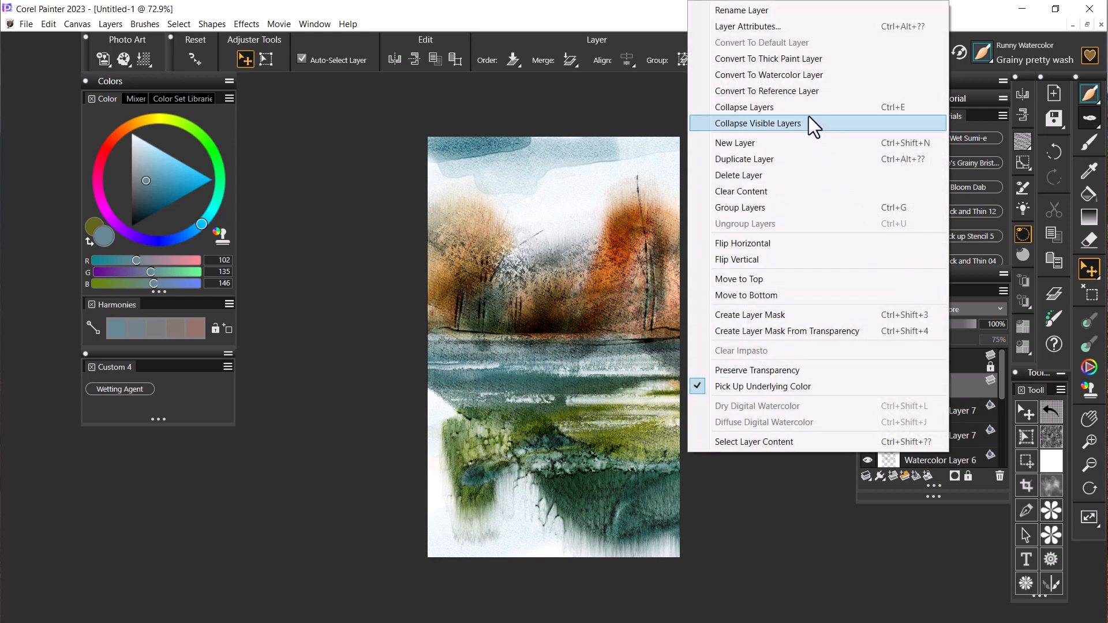
left_click(791, 74)
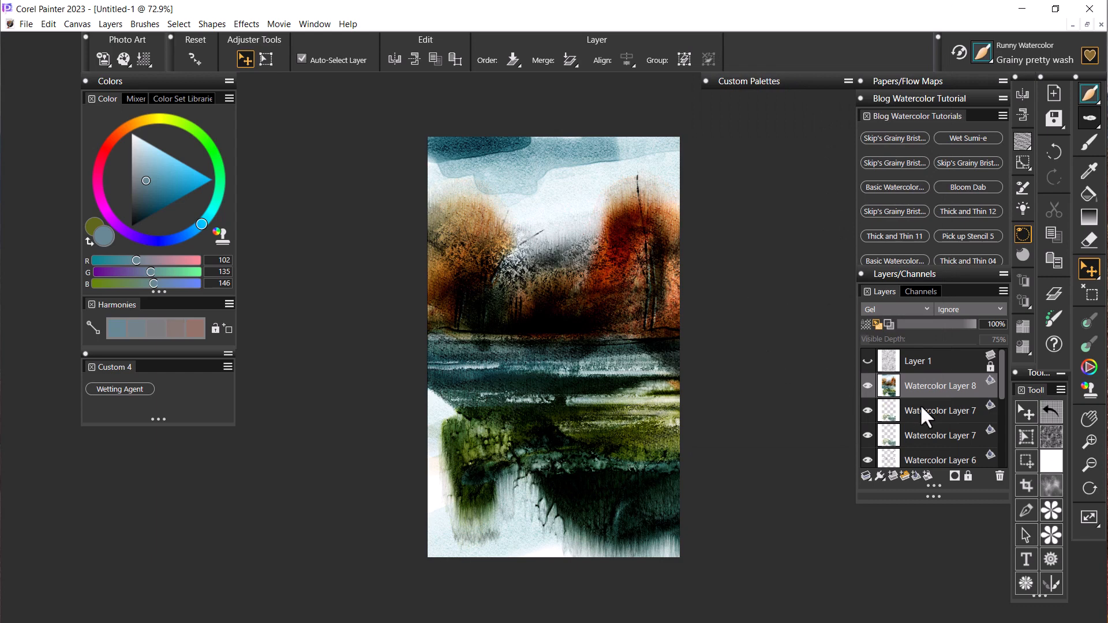
Hide both Watercolor Layer 7 layers and Watercolor Layers 6, 3 and 2
left_click(867, 408)
left_click(866, 434)
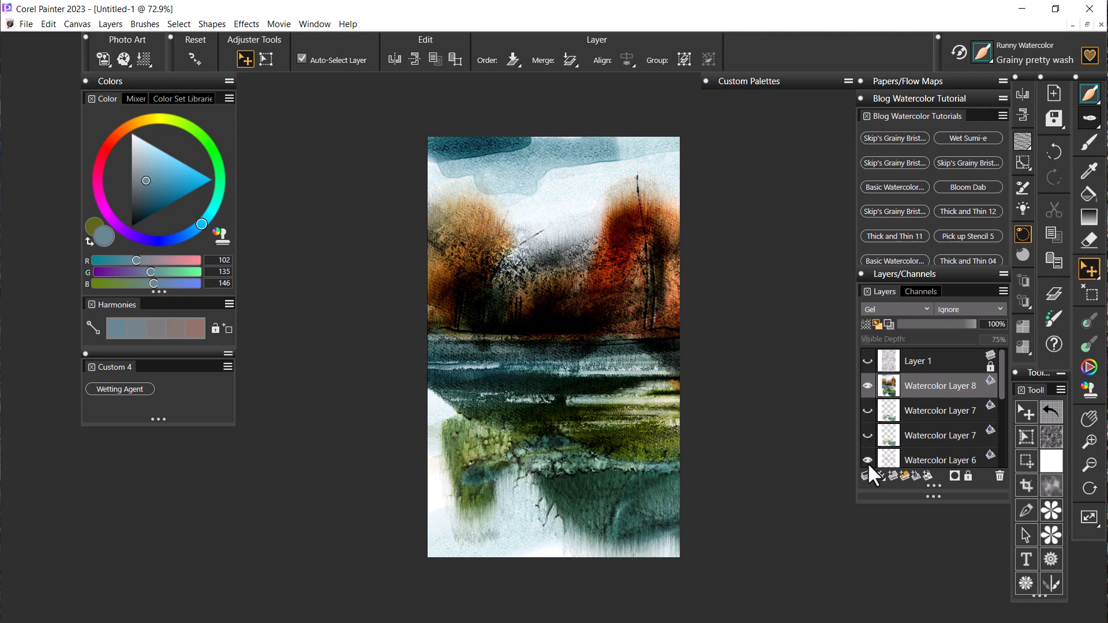
left_click(867, 459)
scroll(877, 445, "down", 1)
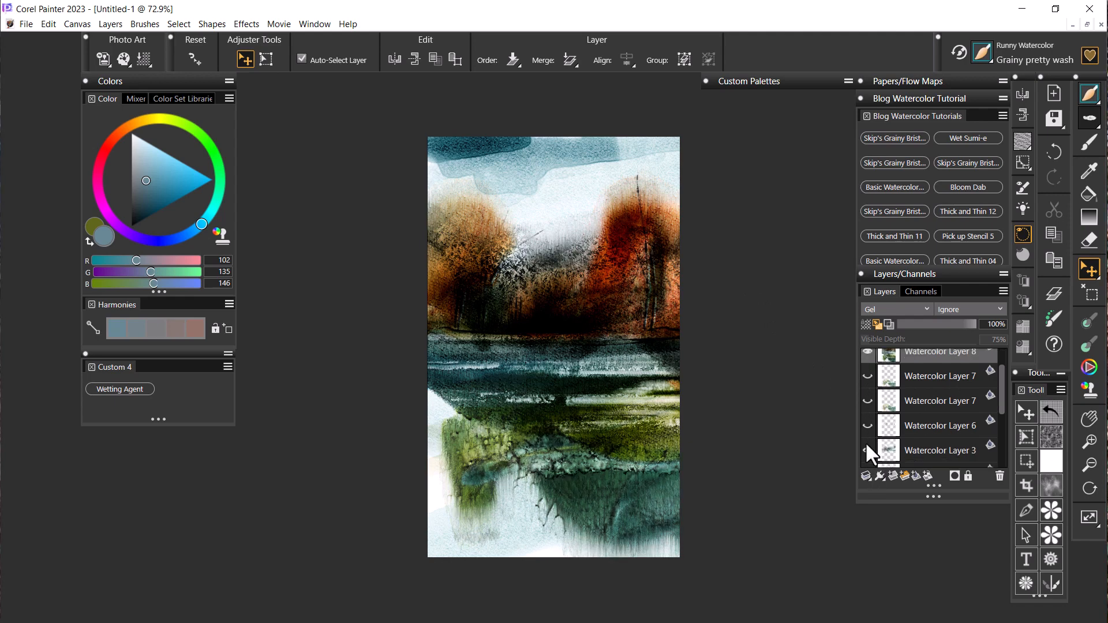
left_click(866, 448)
scroll(868, 444, "down", 1)
left_click(866, 441)
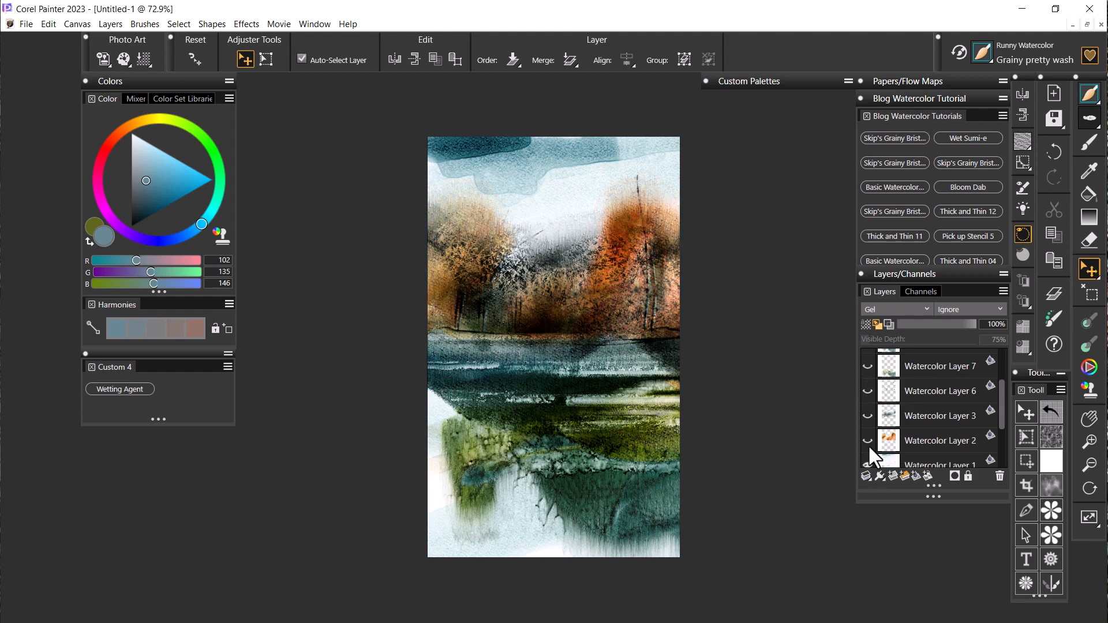
Hide the remaining original layers, Watercolor Layers 1, 5 and 4, keeping the Canvas visible
scroll(861, 462, "down", 1)
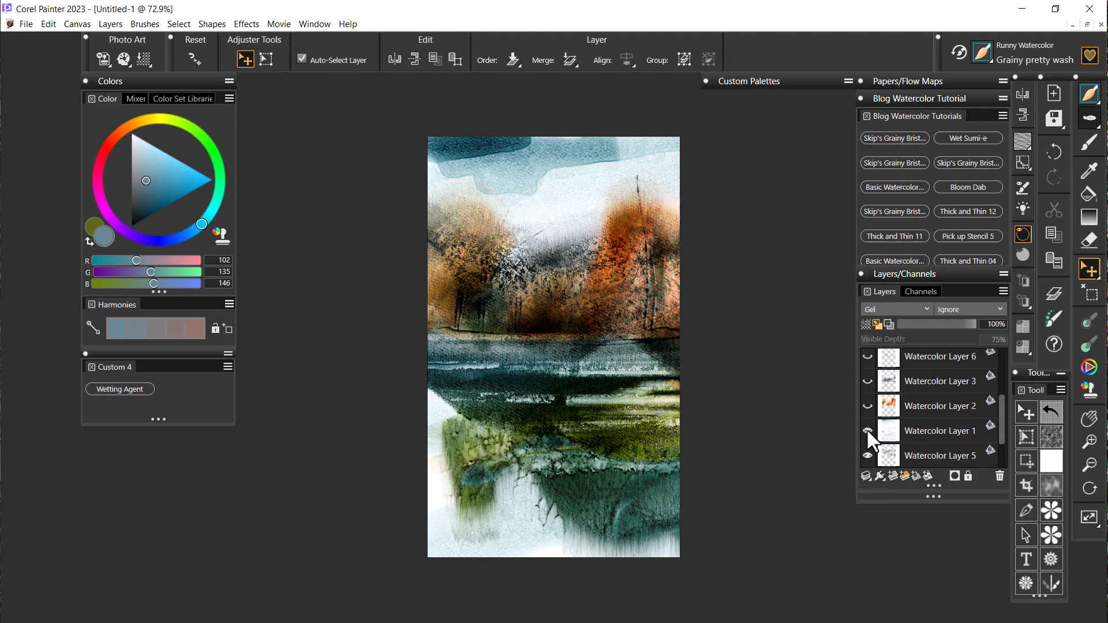
left_click(867, 431)
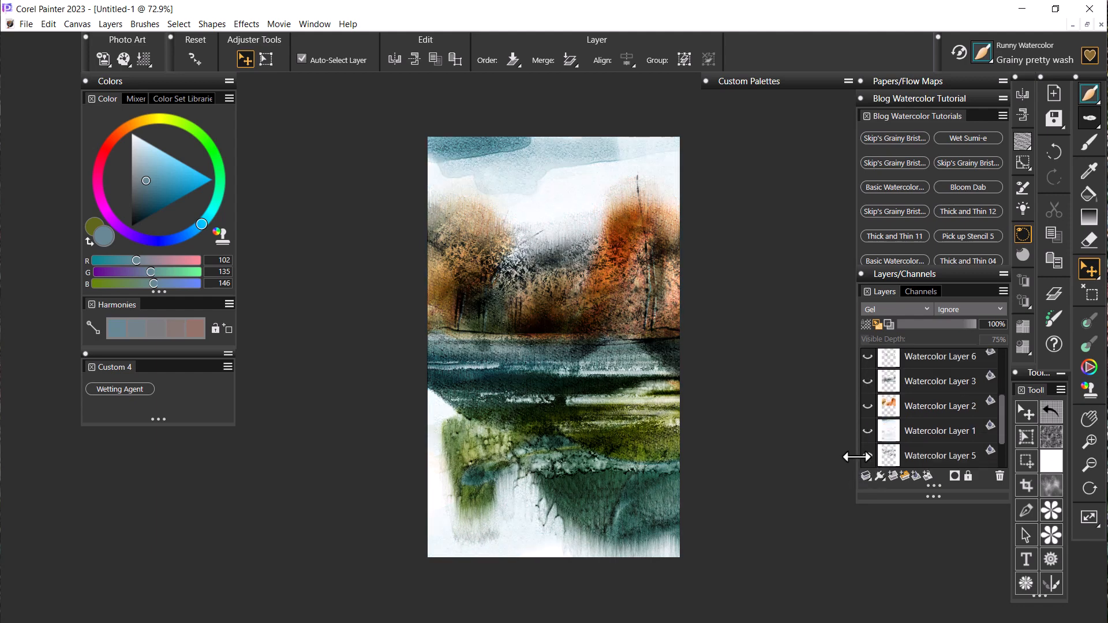
scroll(870, 452, "down", 1)
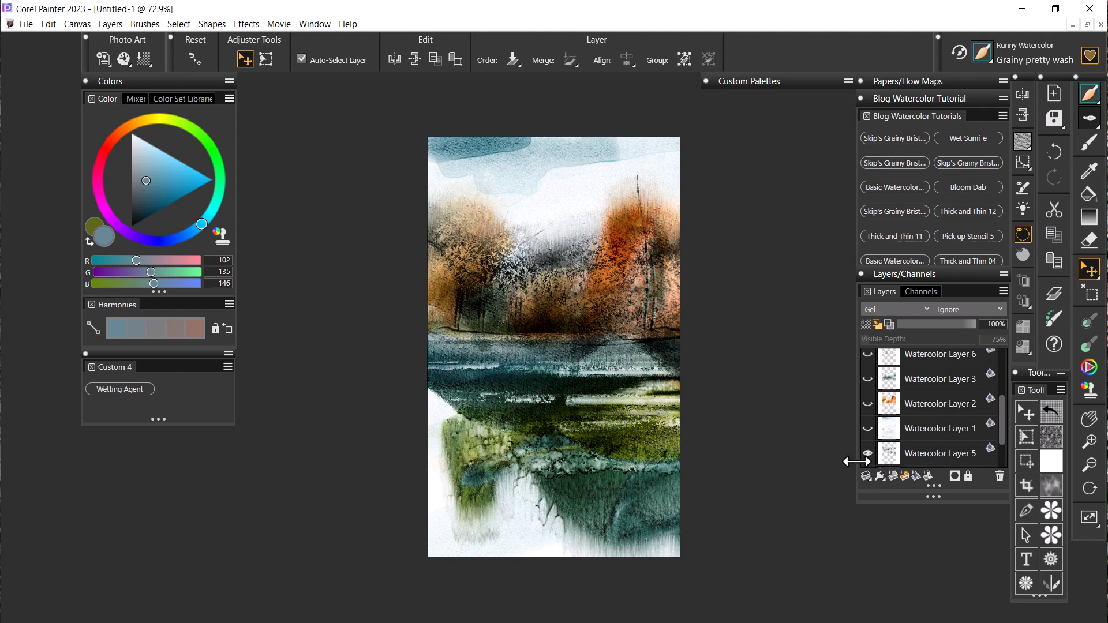
left_click(868, 453)
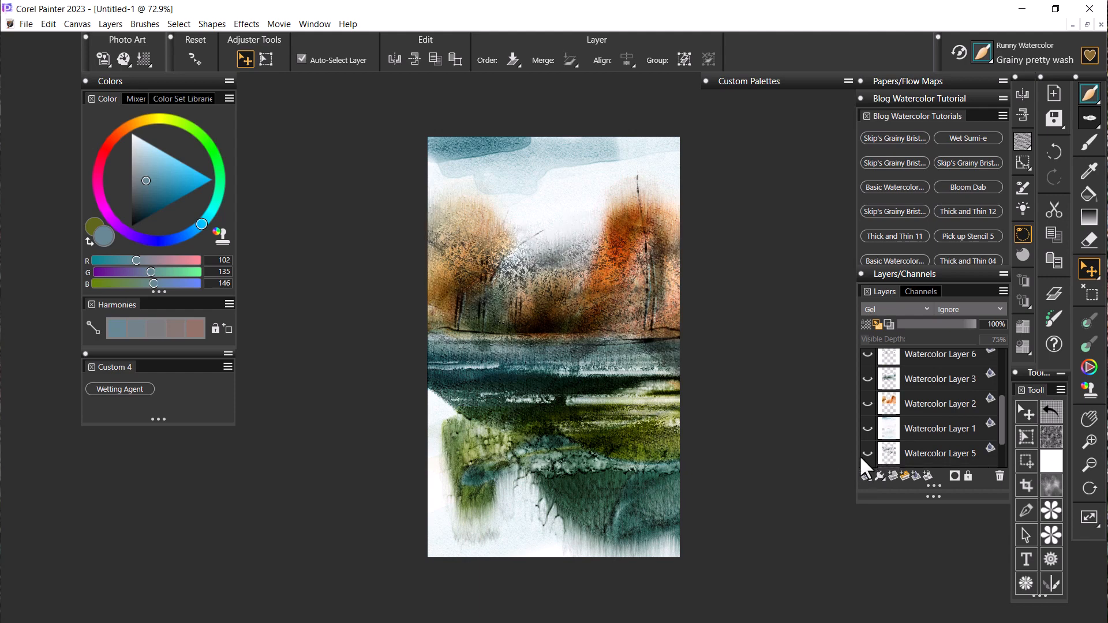
scroll(849, 461, "down", 2)
scroll(850, 445, "up", 1)
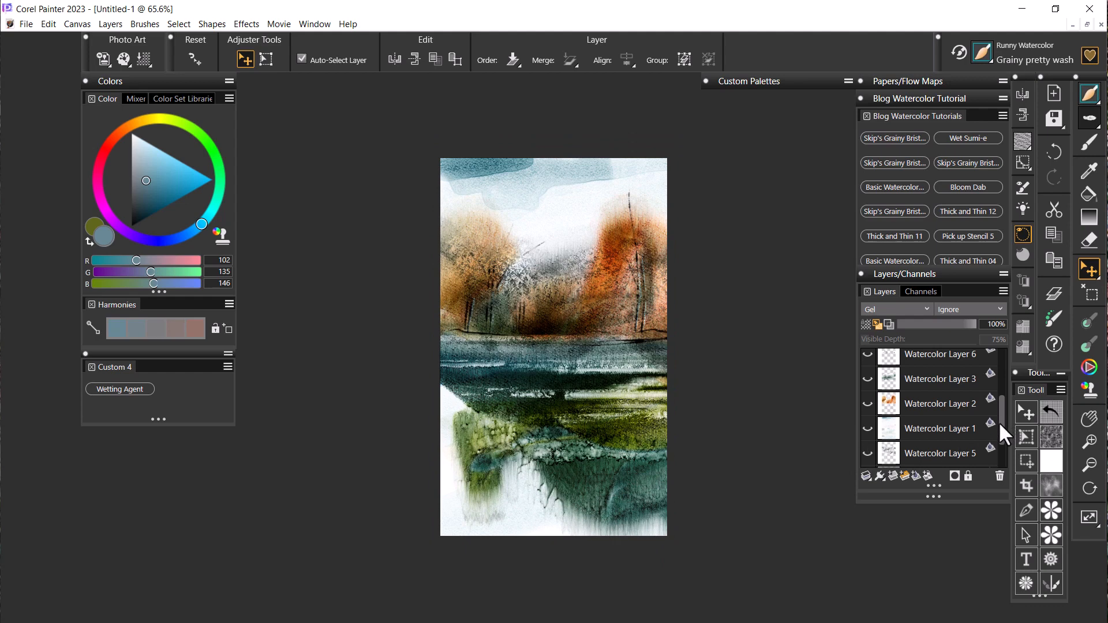
left_click_drag(998, 421, 1003, 457)
left_click(867, 430)
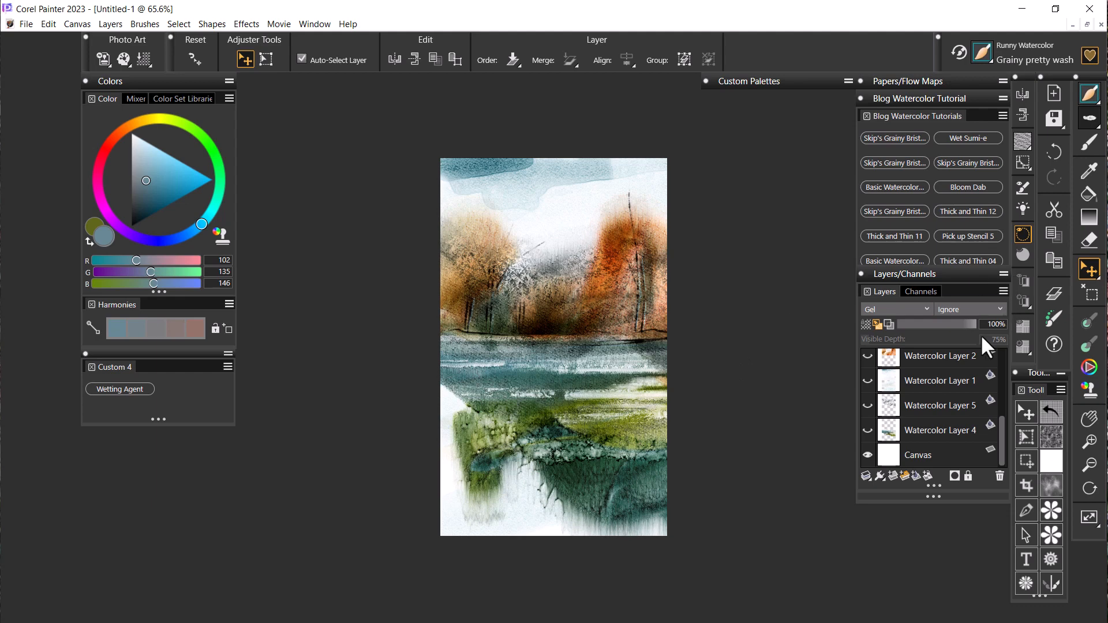
Show the Layer 1 paper texture again and make the merged Watercolor Layer 8 the active layer
left_click_drag(999, 424, 1014, 357)
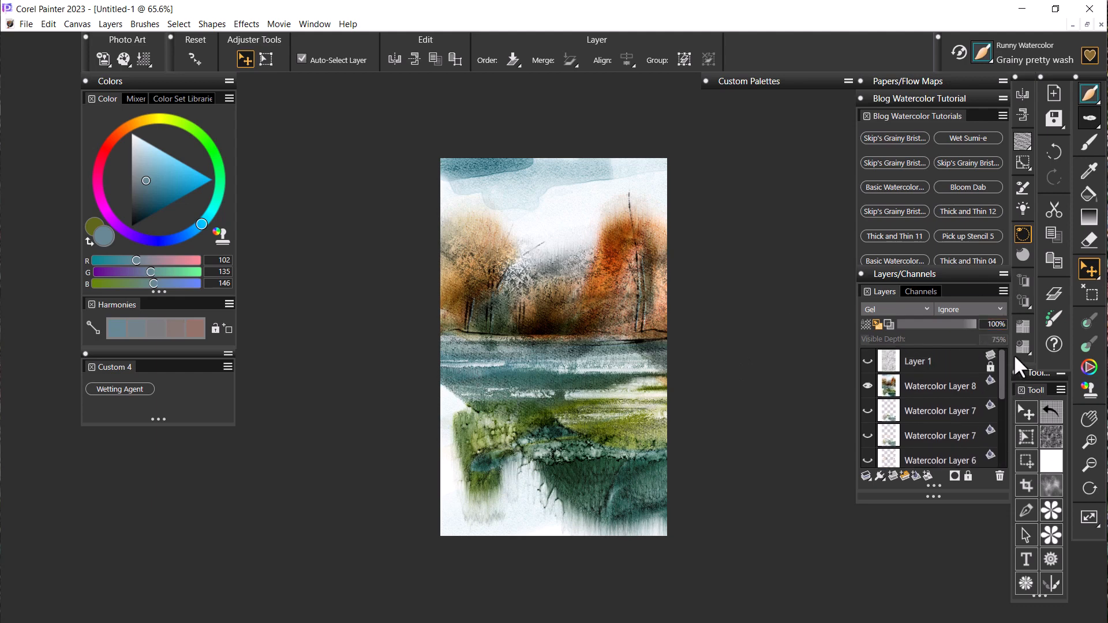
left_click(932, 382)
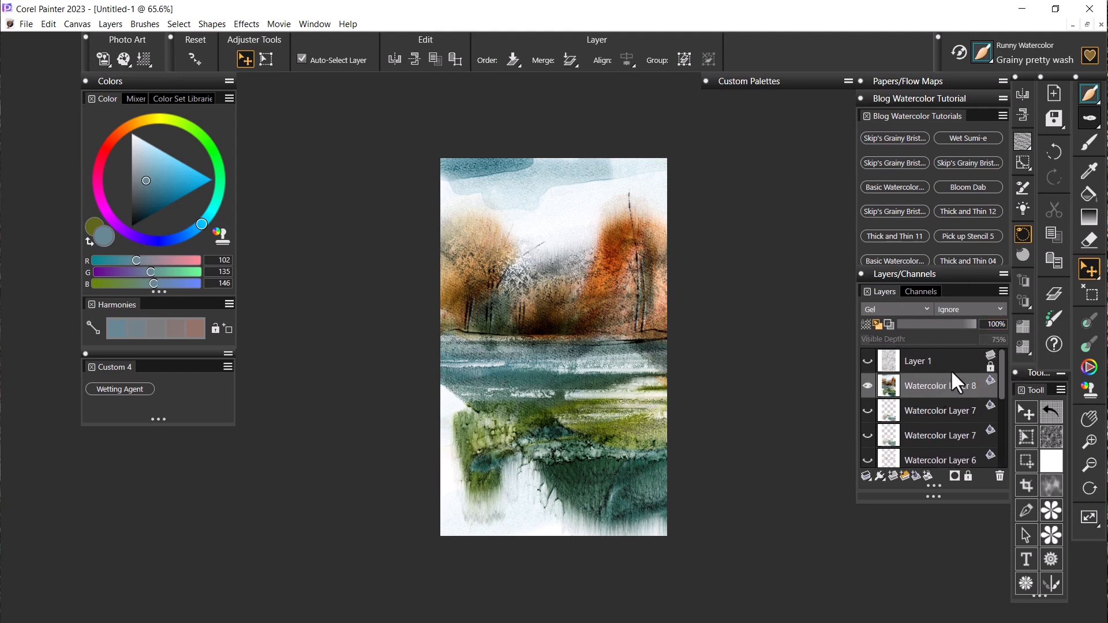
left_click(868, 360)
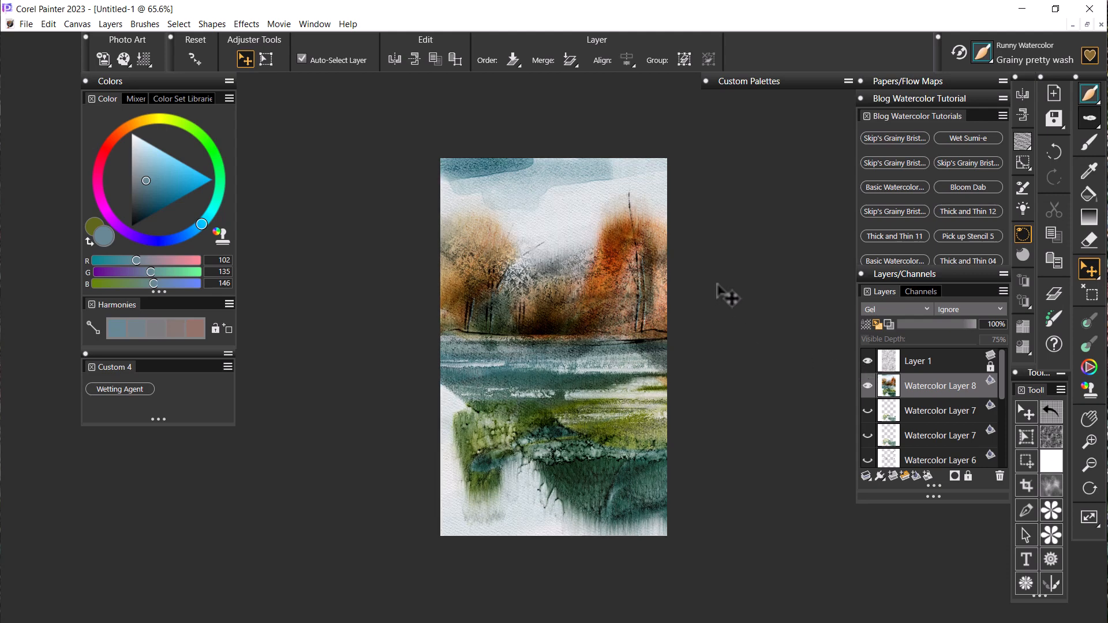
left_click(942, 358)
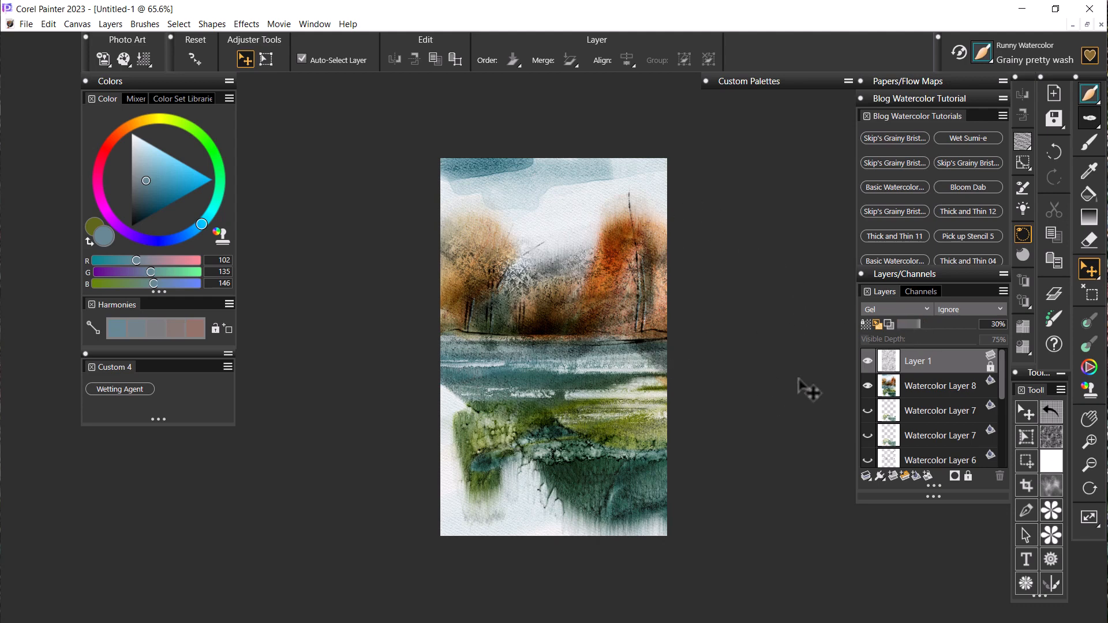
left_click(953, 379)
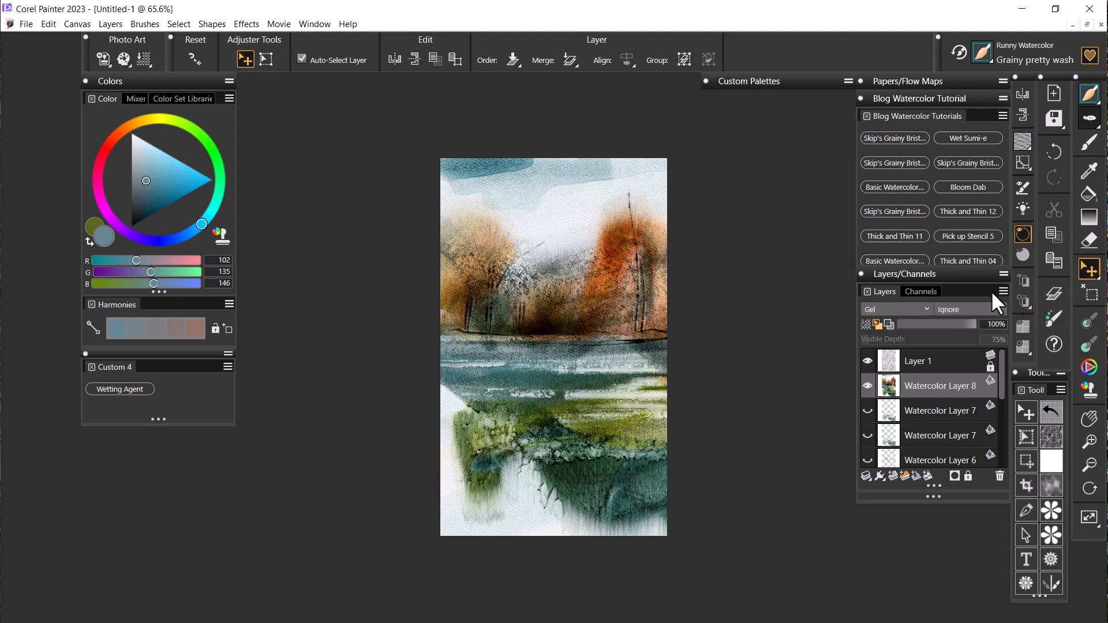
With the Wet Sumi-e 24 Sp... brush, sample an orange-brown from the autumn trees and spatter droplets around both tree crowns
left_click(1057, 288)
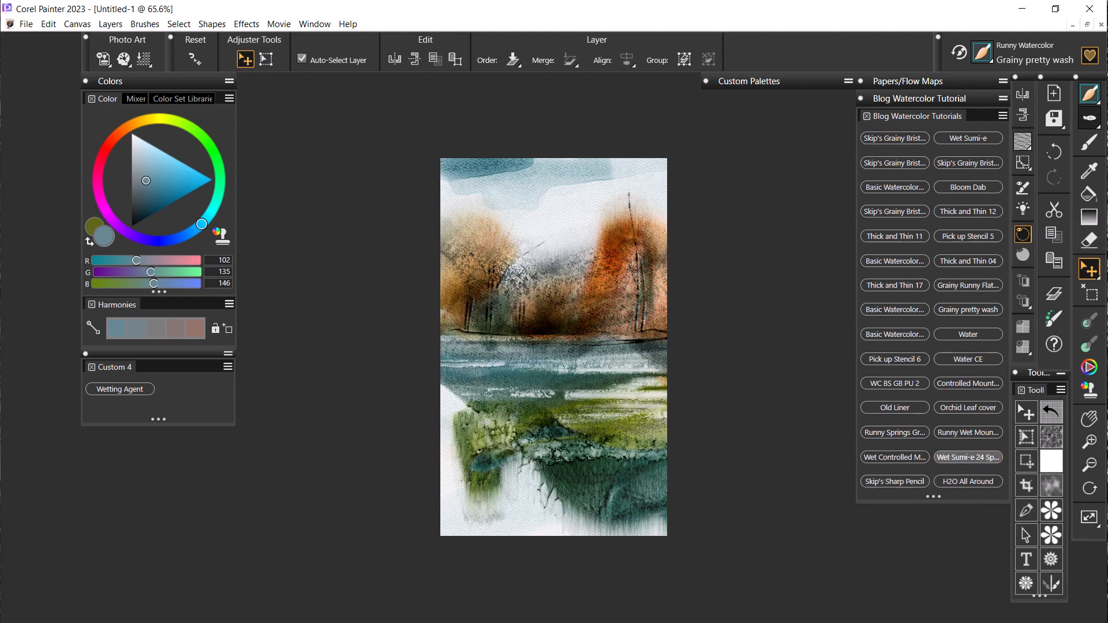
left_click(1089, 141)
left_click(1089, 171)
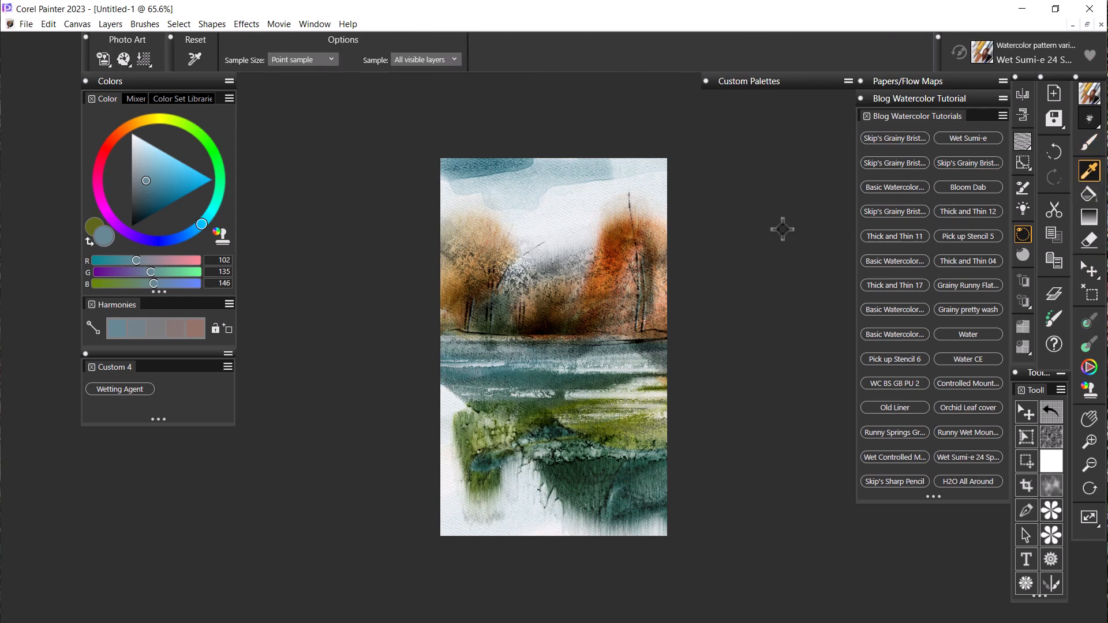
left_click(612, 242)
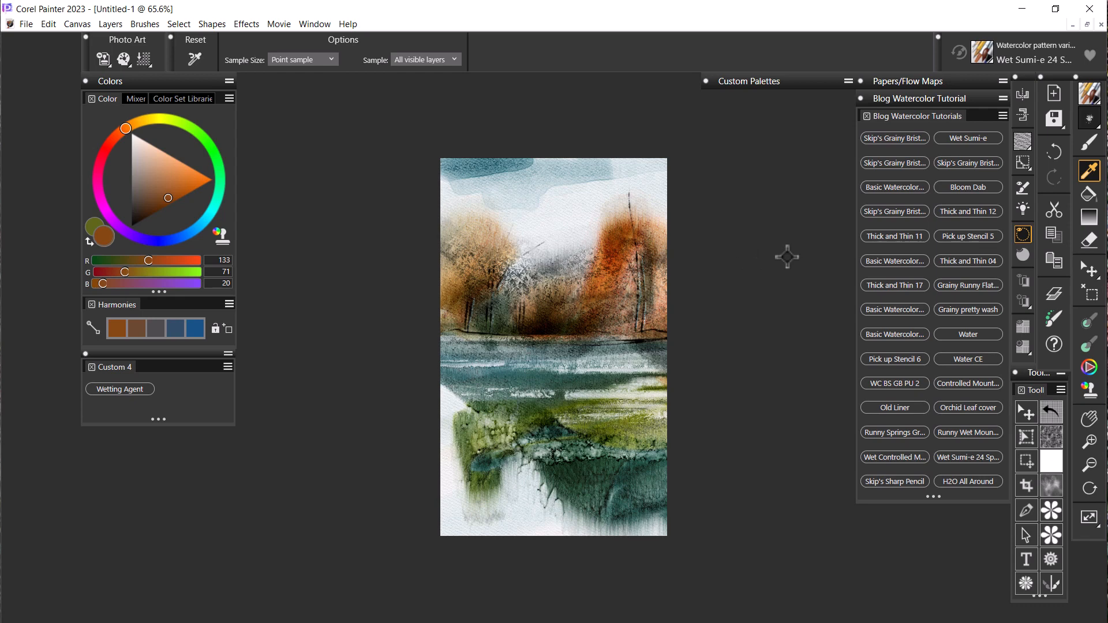
left_click(1081, 147)
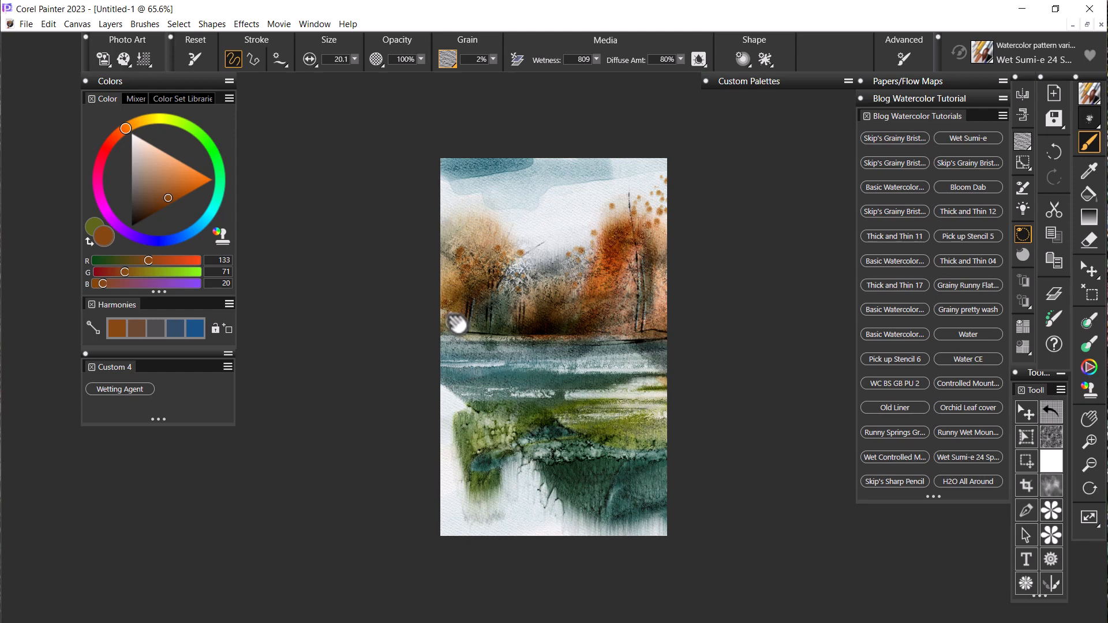
Try spattering a sampled olive green over the green foreground, first at brush size 4.6 and again at 45.7
left_click(354, 58)
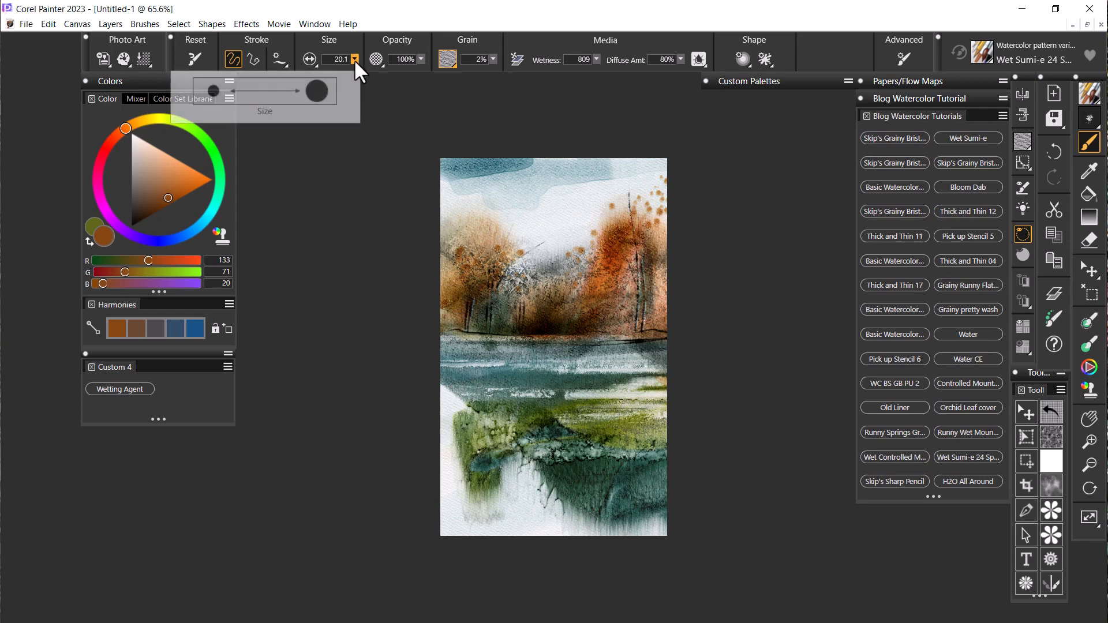
left_click_drag(354, 59, 324, 75)
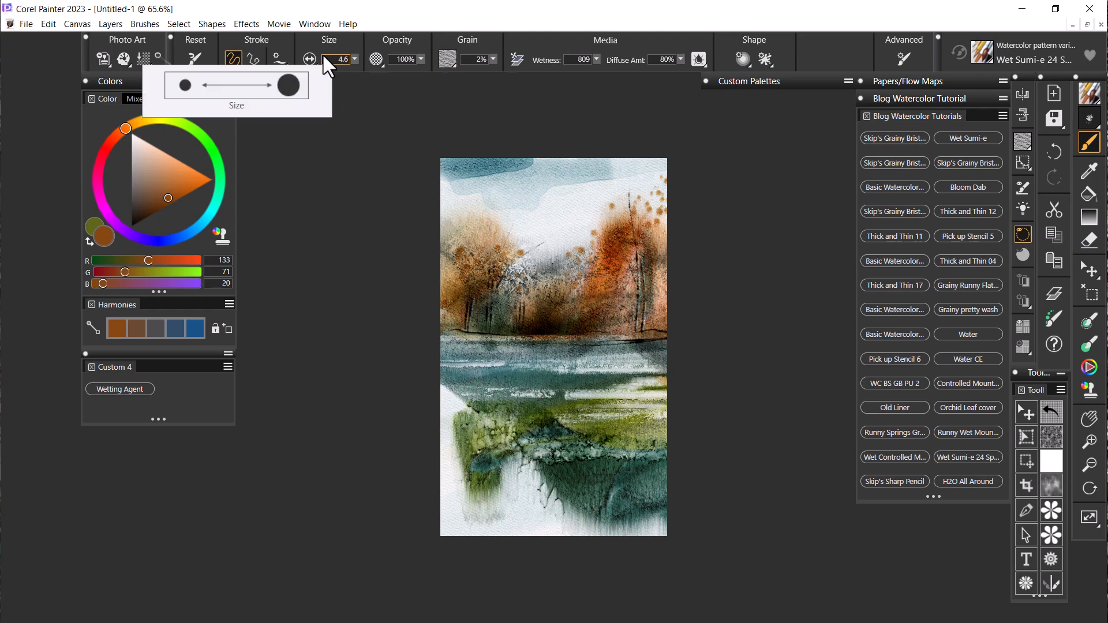
key("d")
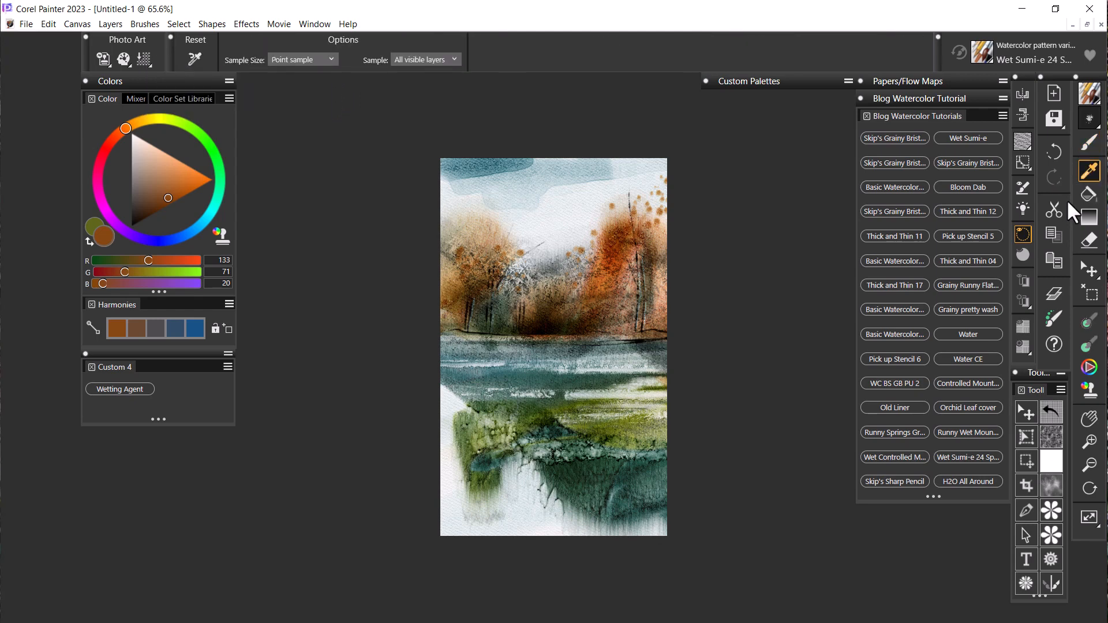
left_click(624, 428)
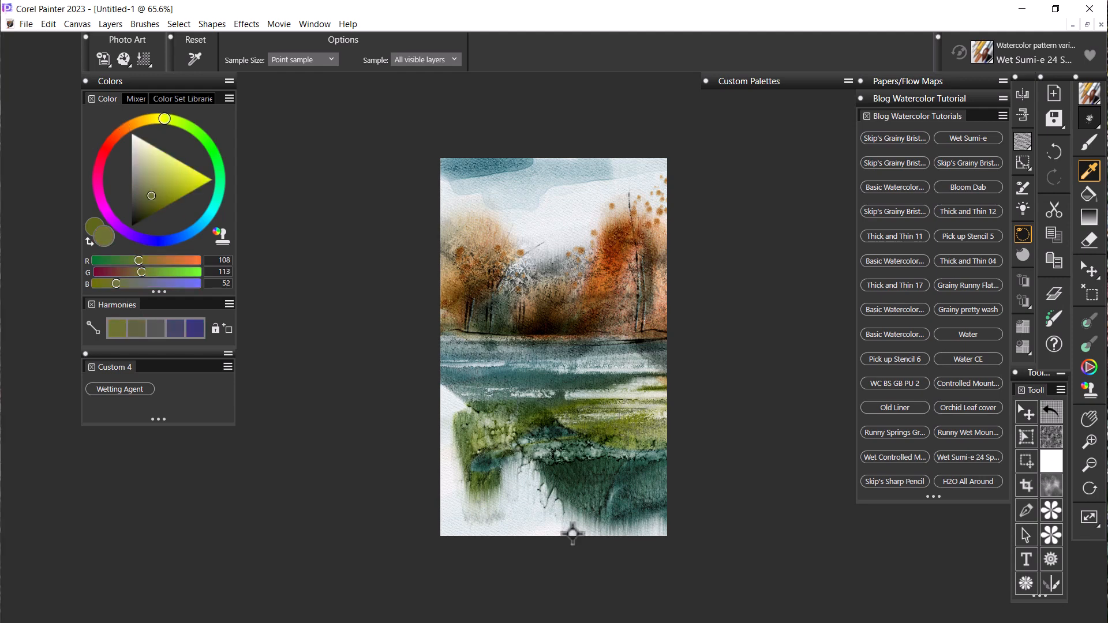
left_click(1089, 142)
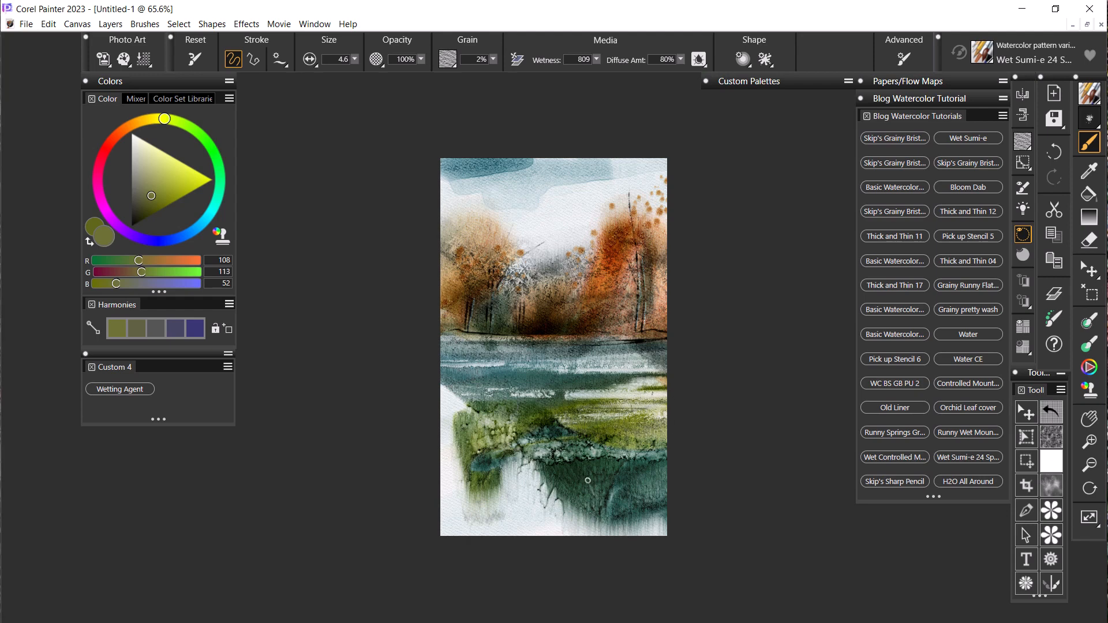
key("ctrl+z")
mouse_move(354, 59)
left_mouse_down()
mouse_move(408, 82)
mouse_move(397, 61)
left_mouse_up()
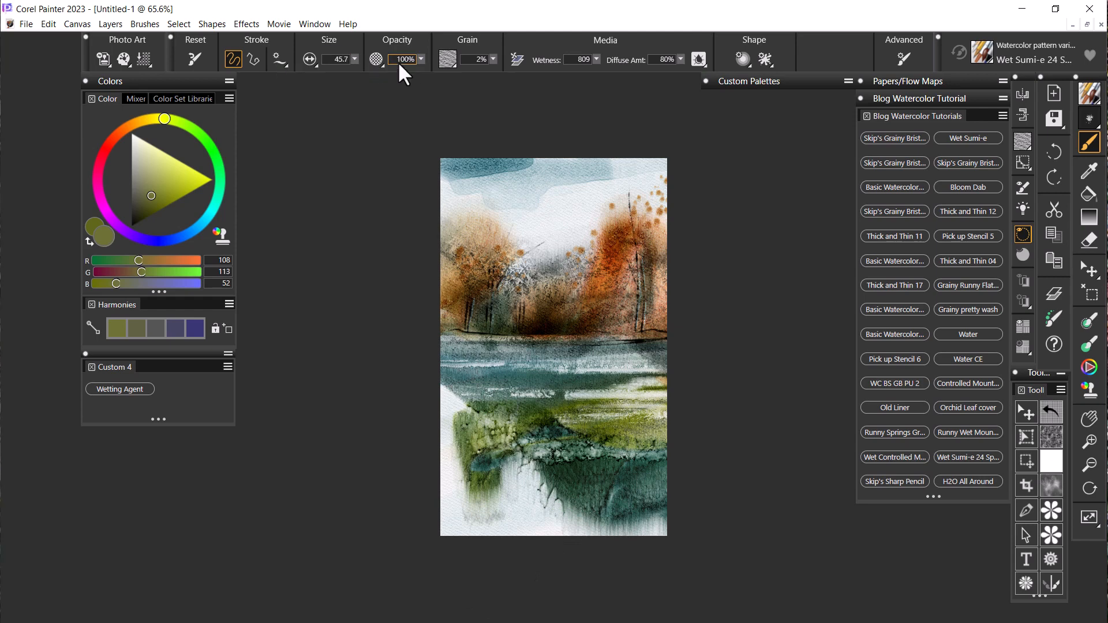
mouse_move(676, 377)
left_mouse_down()
mouse_move(619, 420)
mouse_move(640, 432)
mouse_move(613, 431)
left_mouse_up()
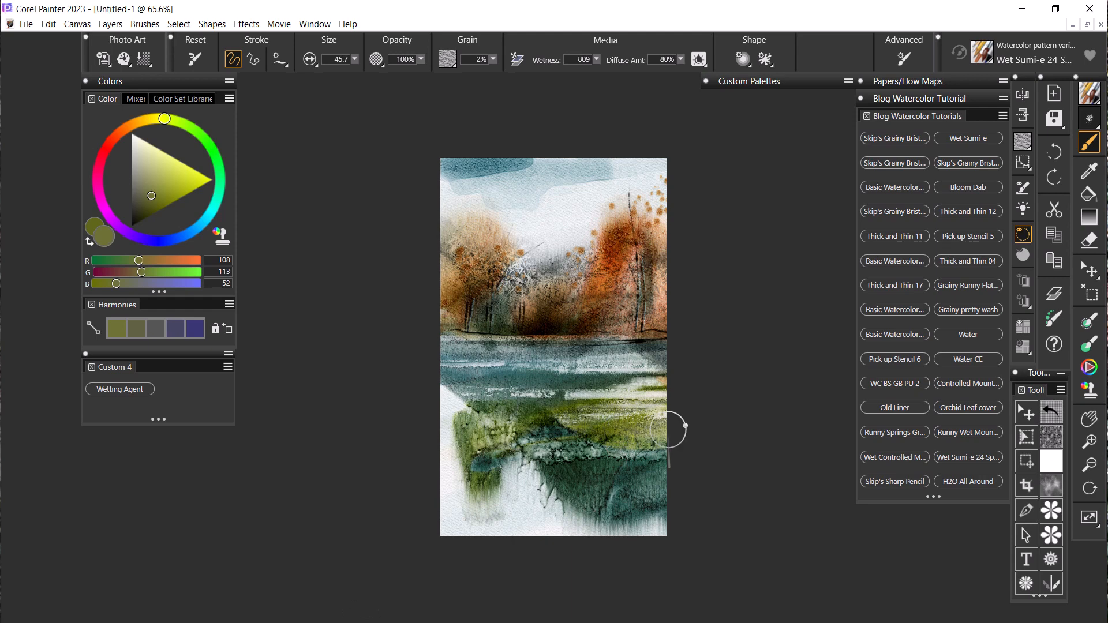
Sample a dark blue-green from the shadowed edge of the foreground bank as the brush color
left_click(1089, 170)
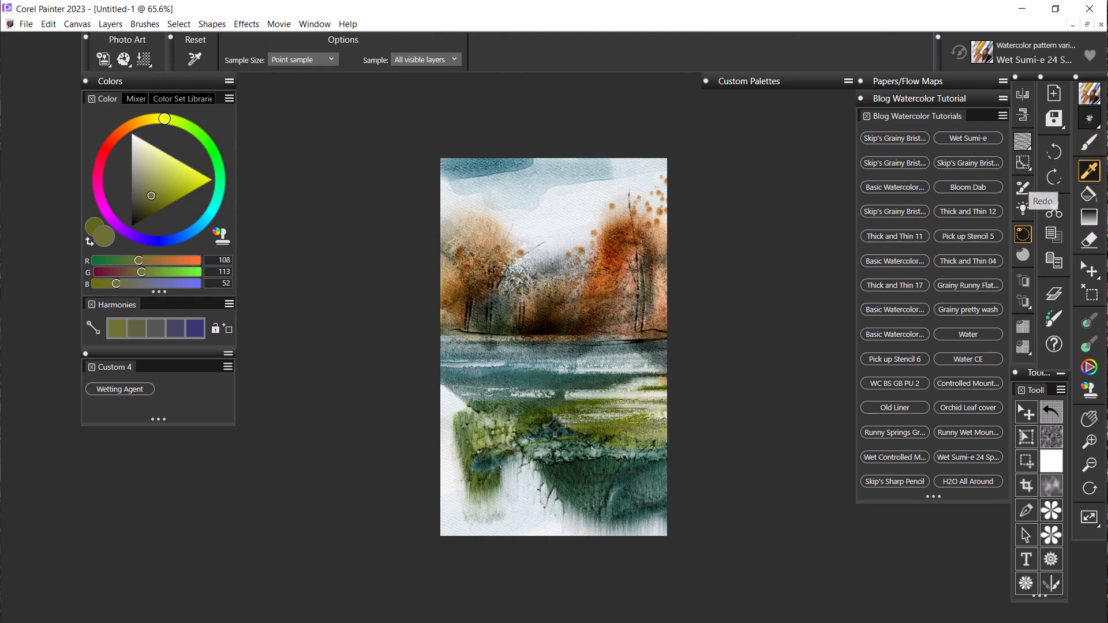
left_click(549, 431)
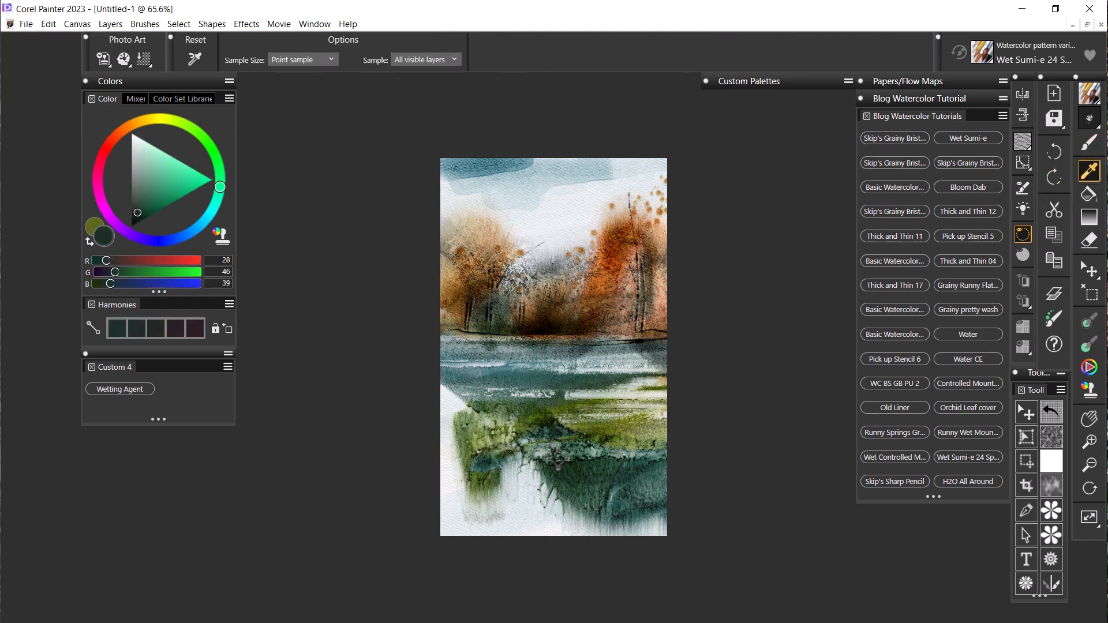
left_click(1088, 145)
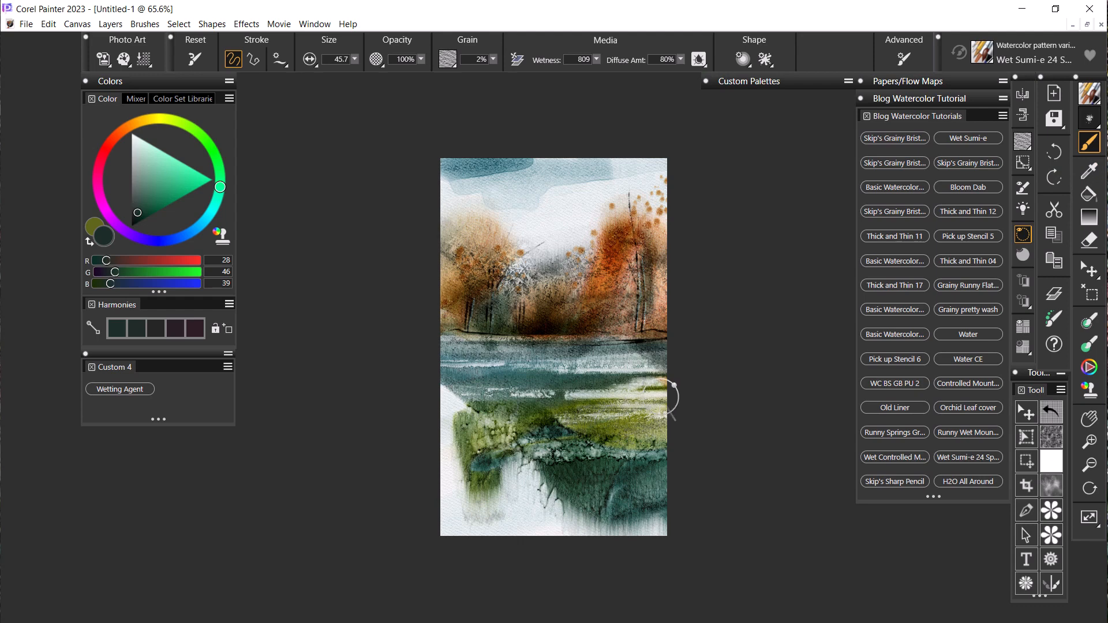
Try spattering the dark green over the water and bank at brush sizes 45.7 and 9.6, and undo it
left_click_drag(646, 396, 507, 461)
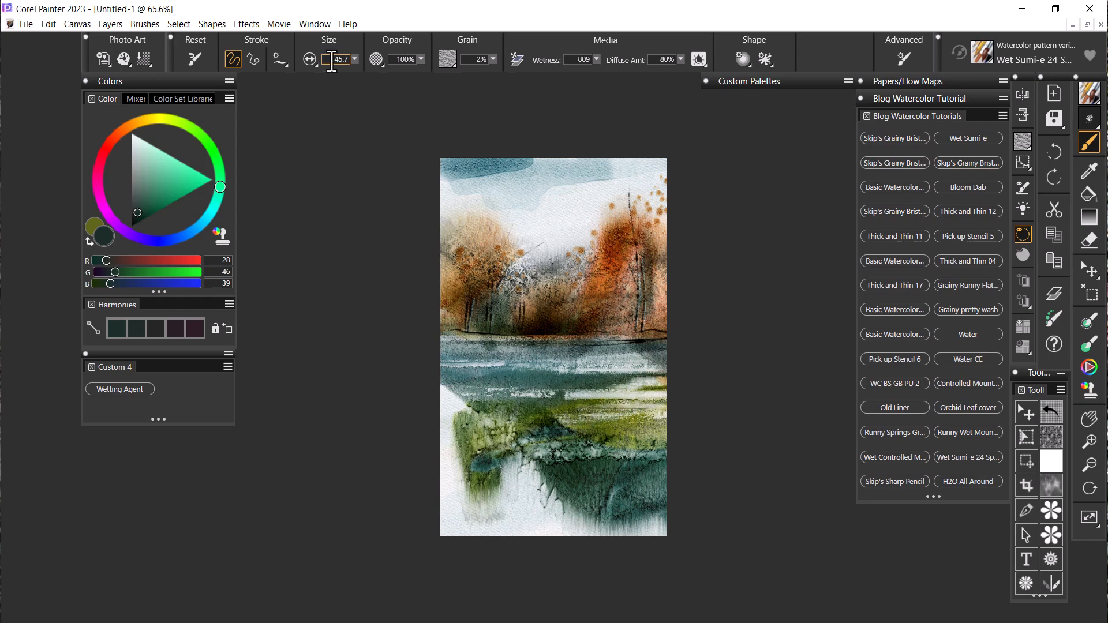
left_click_drag(354, 59, 311, 71)
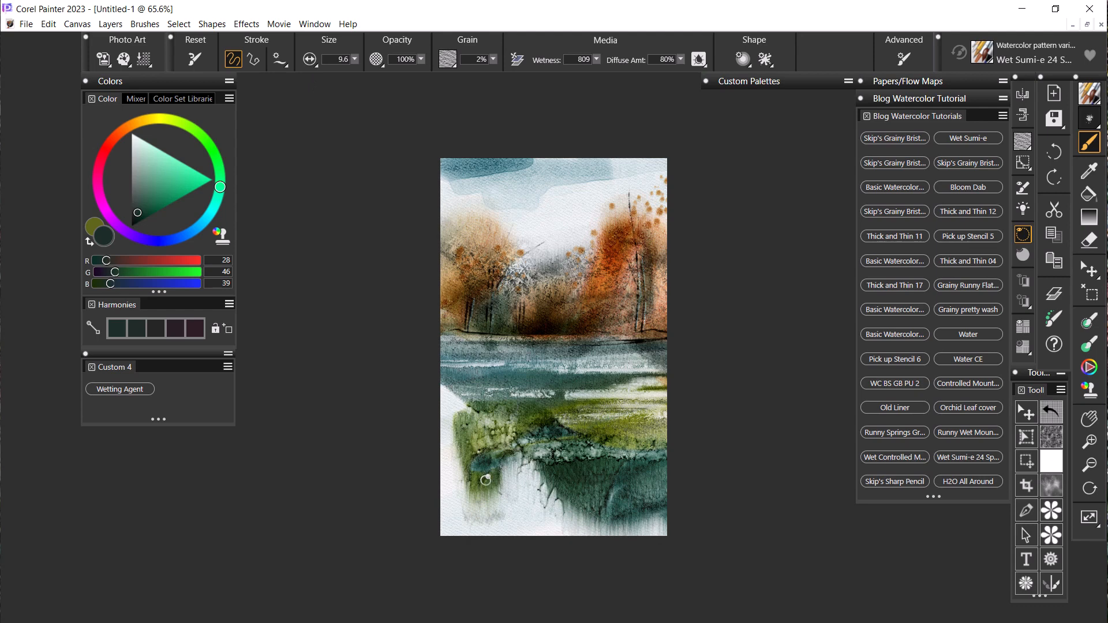
left_click_drag(518, 449, 677, 389)
left_click_drag(559, 442, 674, 435)
key("ctrl+z")
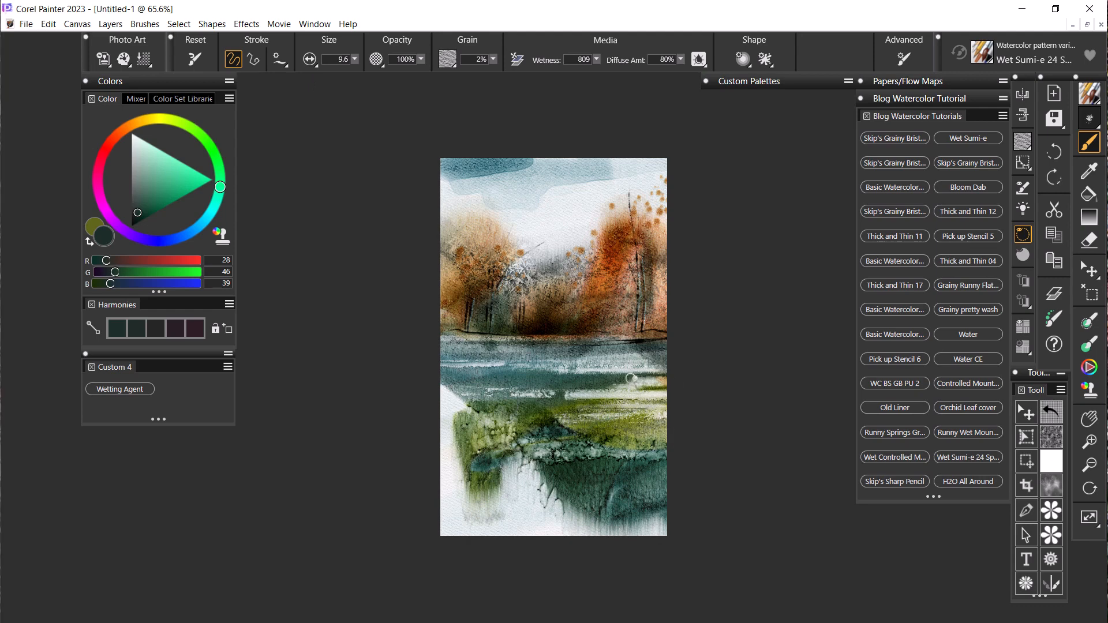
Set the brush size to 22.9 and spatter dark green droplets over the water and grassy bank on the painting's right side
left_click_drag(355, 59, 372, 59)
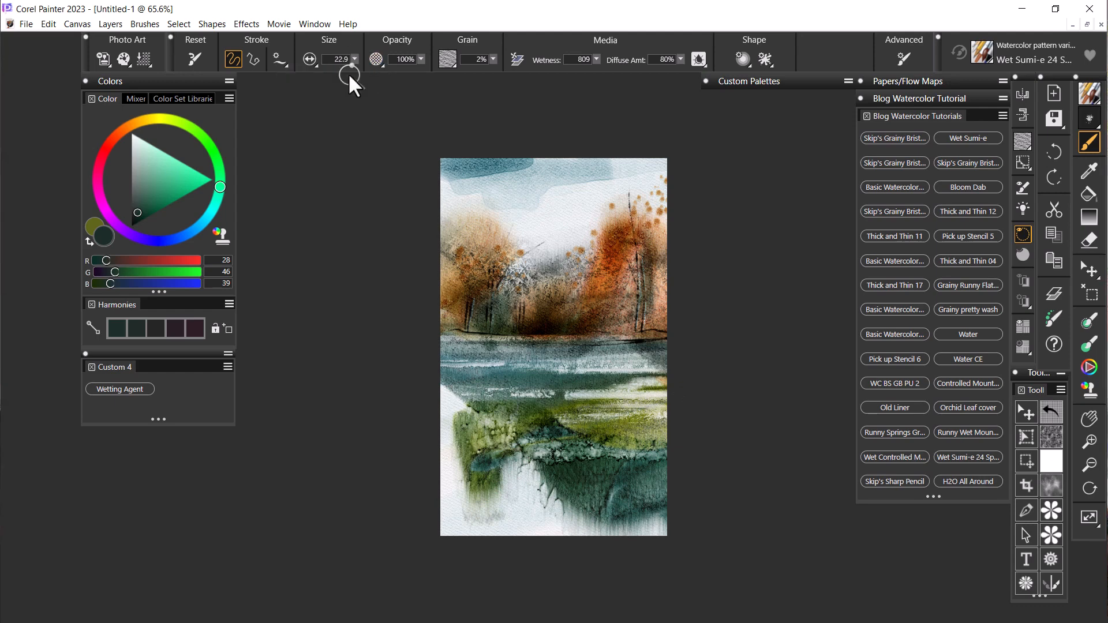
left_click(517, 58)
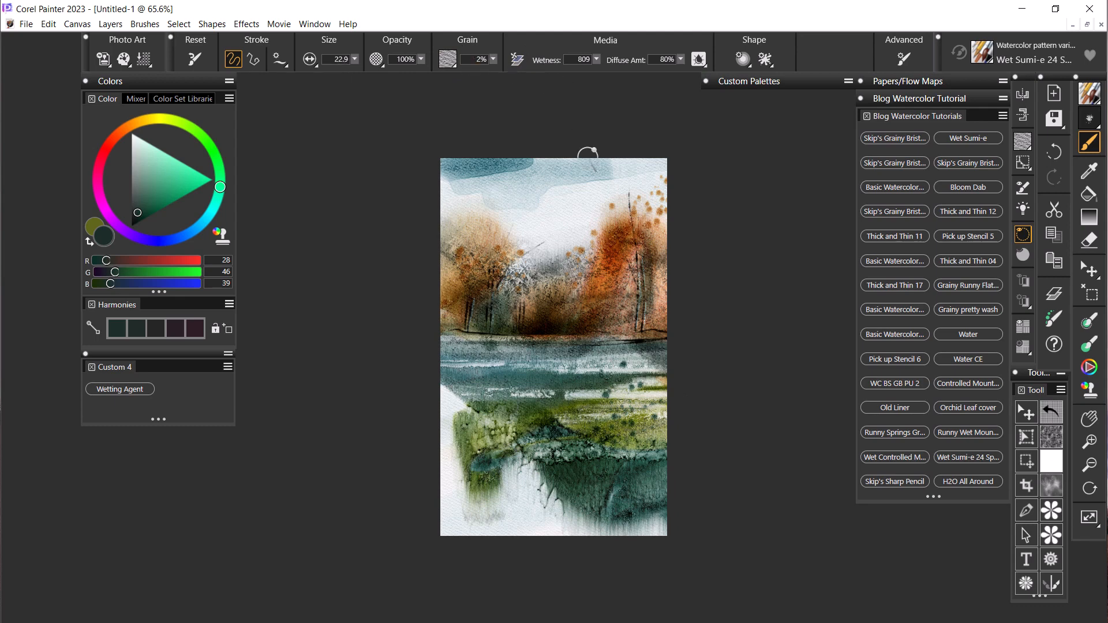
scroll(630, 360, "down", 3)
scroll(633, 353, "up", 2)
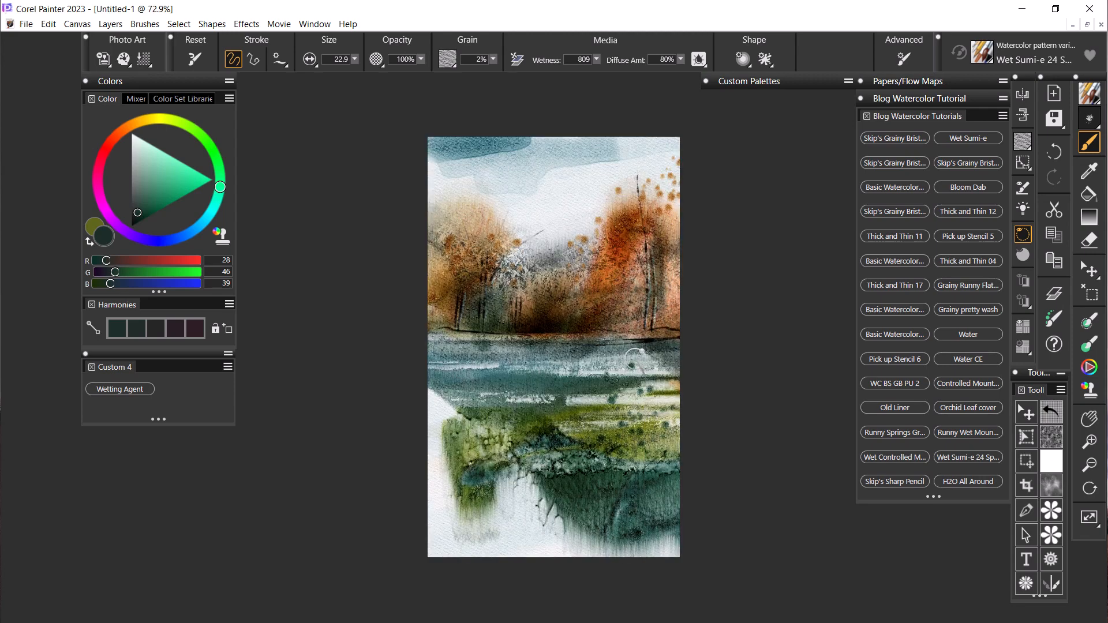
scroll(634, 352, "up", 1)
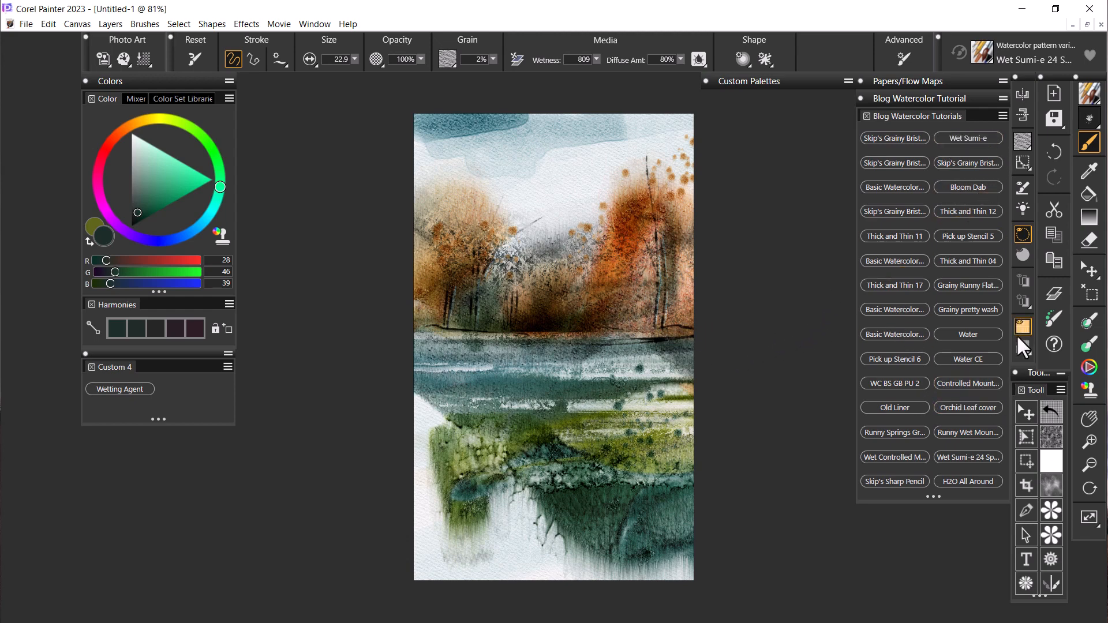
Open the layers list and show the hidden Watercolor Layer 7 directly beneath Watercolor Layer 8, comparing the painting with and without it
left_click(1050, 286)
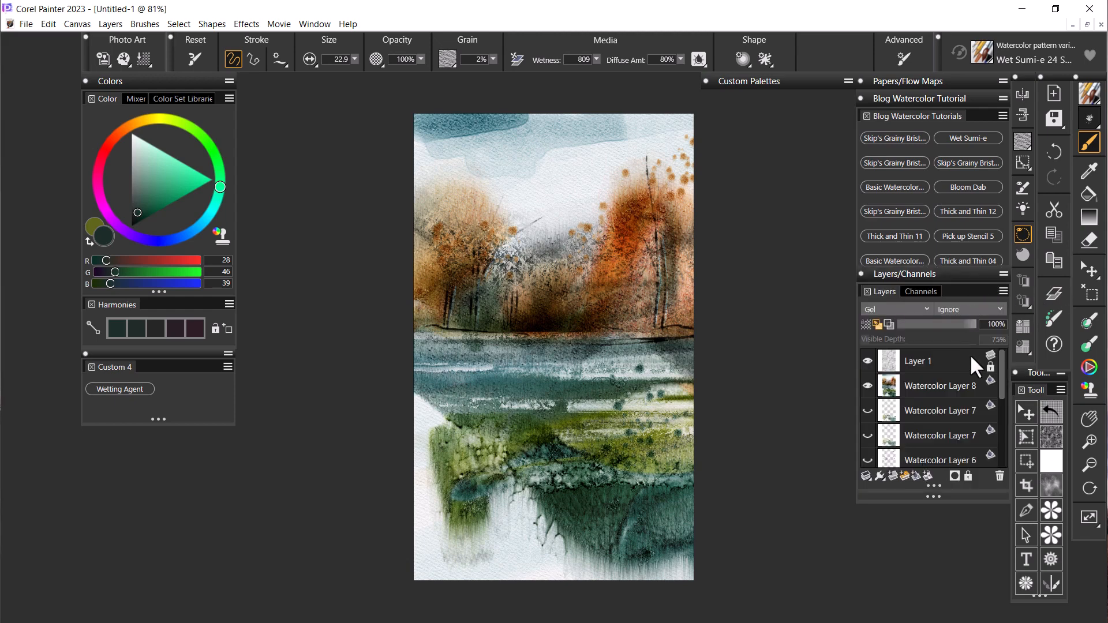
left_click(866, 410)
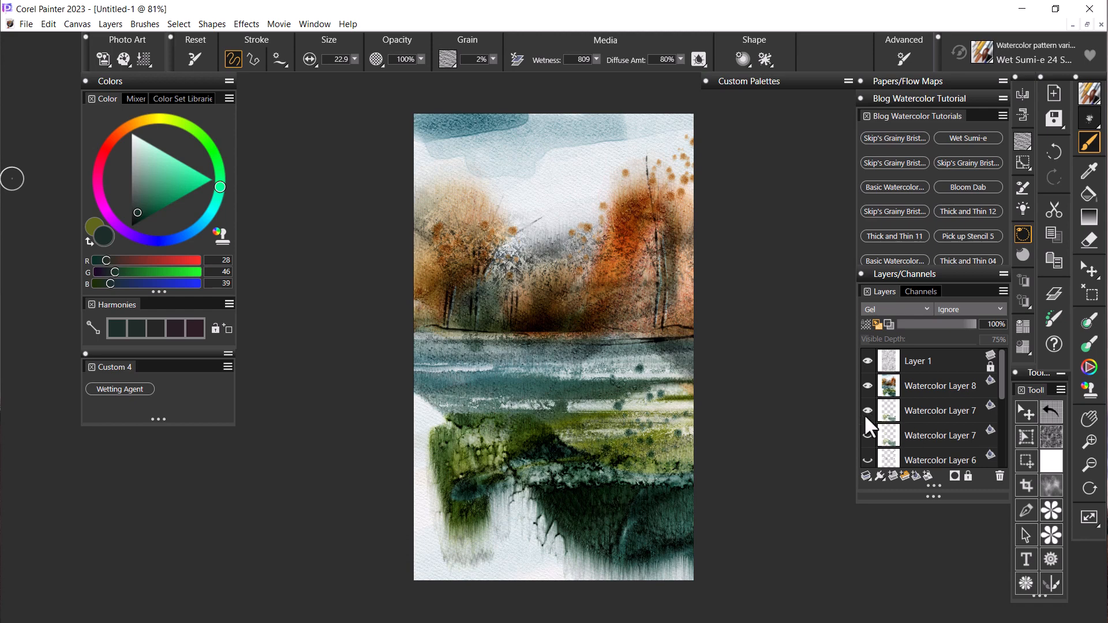
left_click(866, 409)
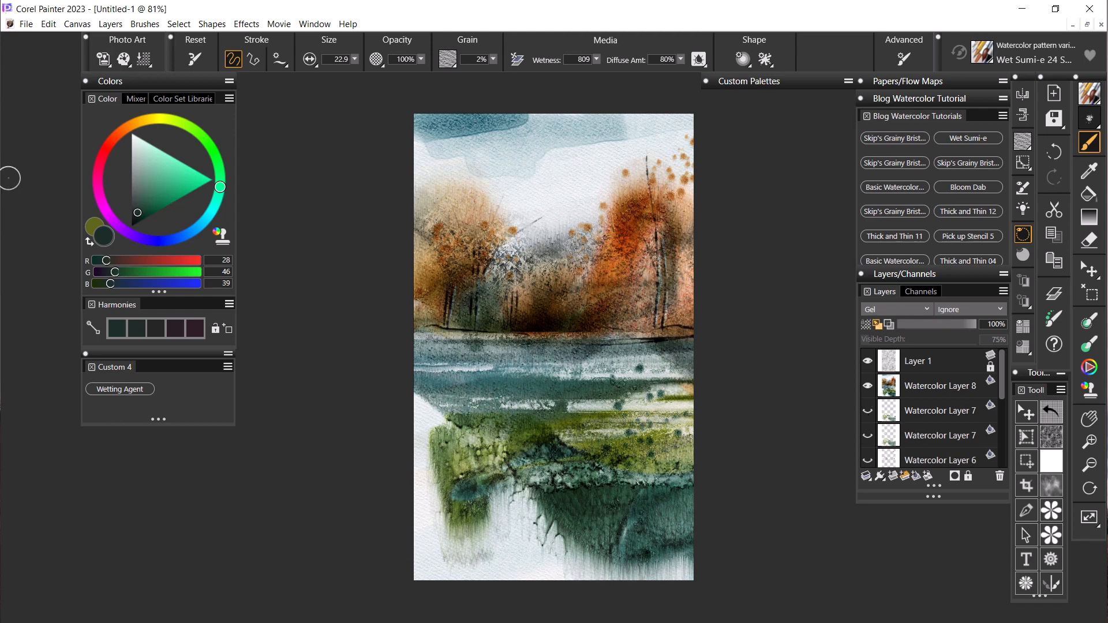
left_click(867, 410)
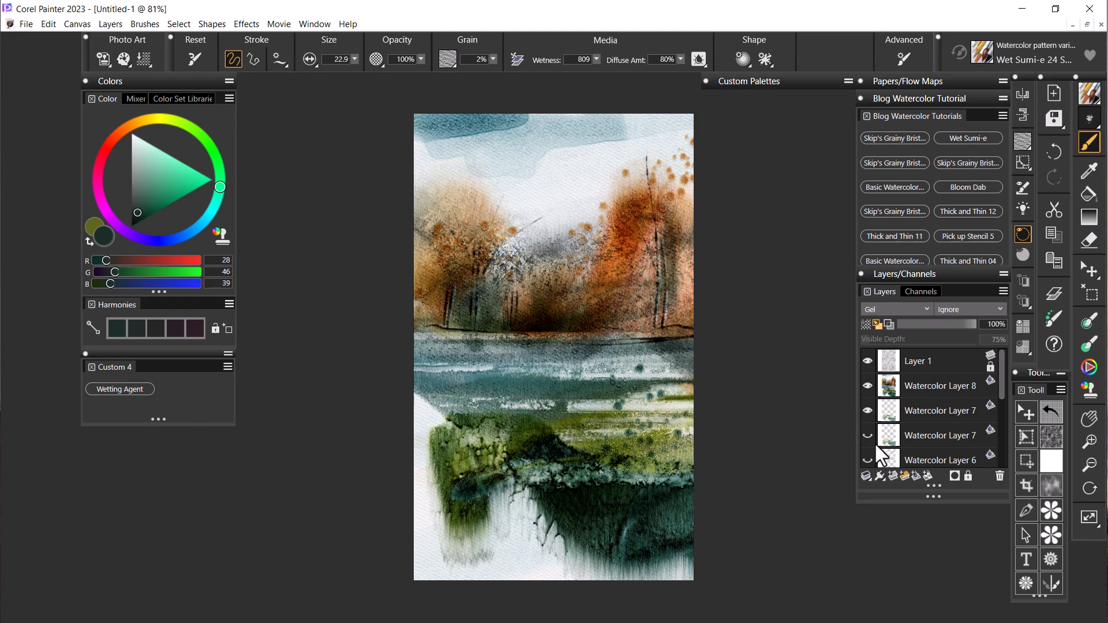
Preview the lower Watercolor Layer 7 and Watercolor Layer 6 one at a time, leaving both hidden
left_click(867, 435)
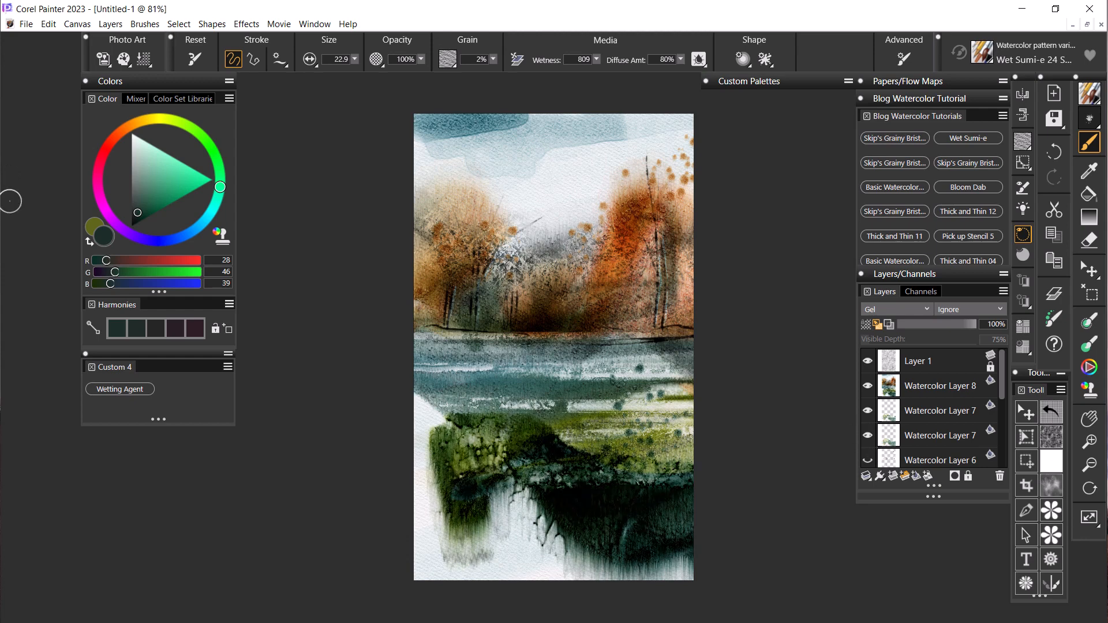
left_click(864, 436)
left_click(864, 459)
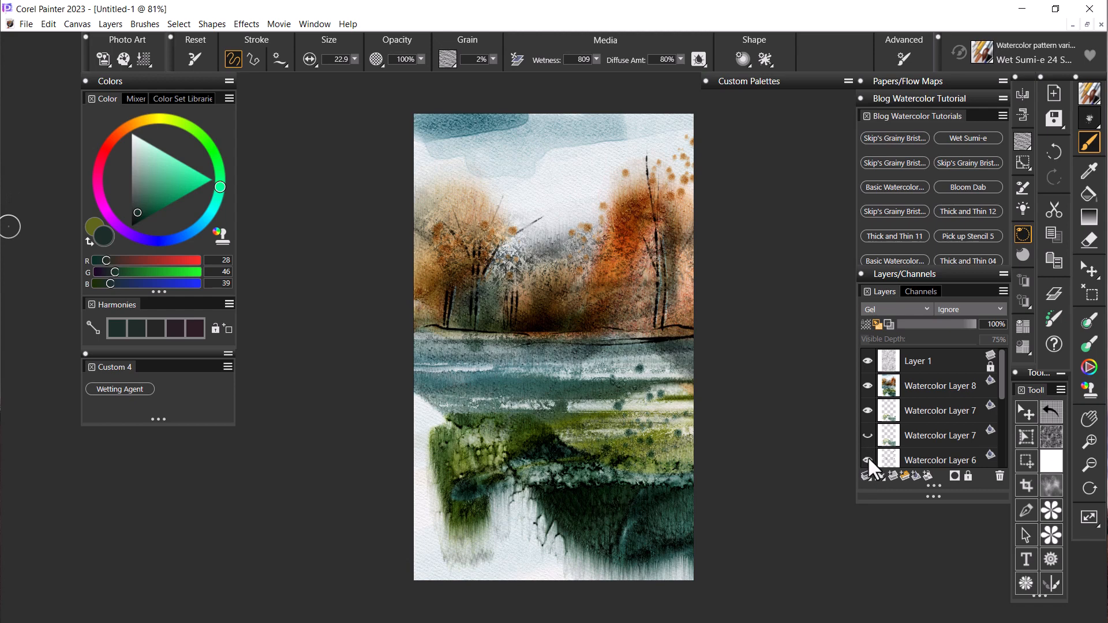
left_click(867, 458)
left_click(867, 457)
left_click(864, 459)
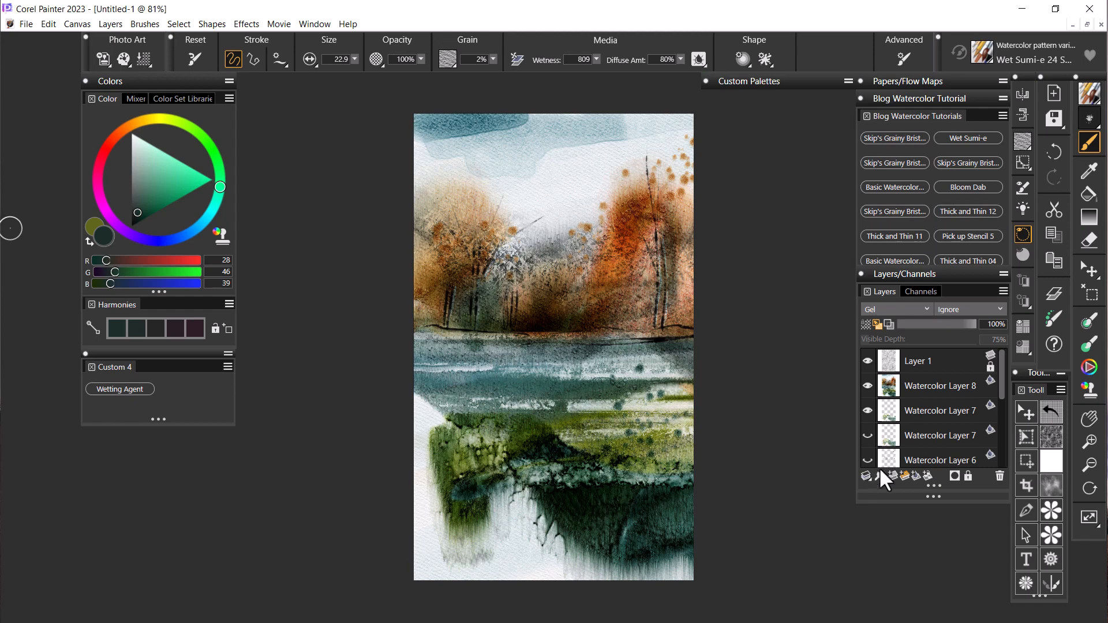
Preview Watercolor Layer 3 and Watercolor Layer 2 in turn over the merged painting, leaving both hidden
left_click_drag(1002, 392, 1009, 421)
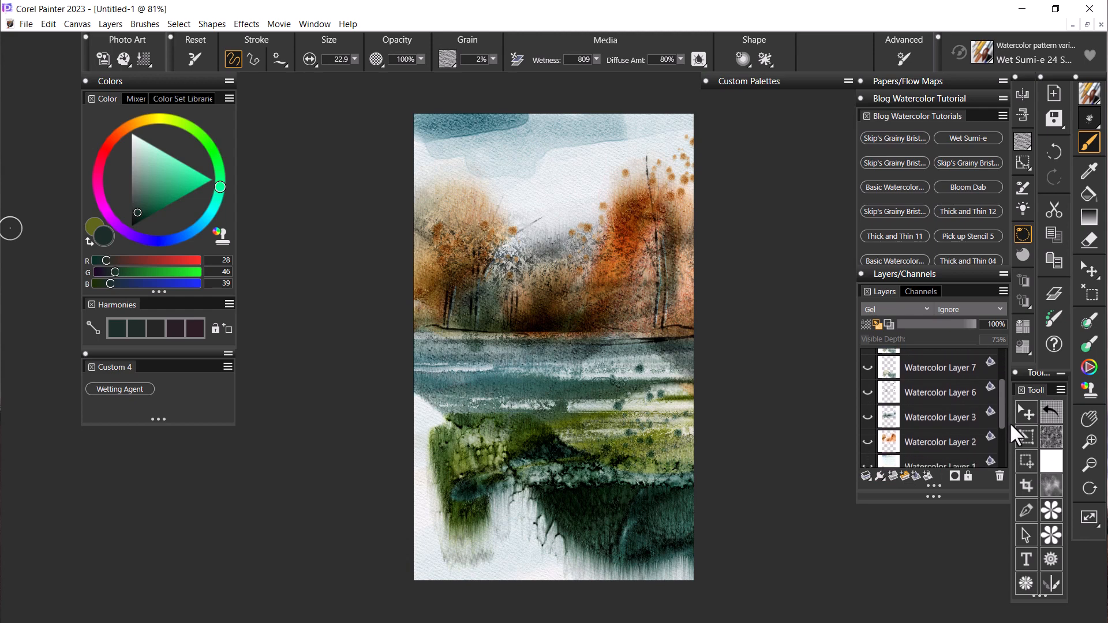
left_click(866, 416)
left_click(867, 414)
left_click(866, 440)
left_click(867, 440)
Show Watercolor Layer 5 beneath the merged painting, comparing the result with and without its dark texture
scroll(883, 450, "down", 1)
left_click(870, 455)
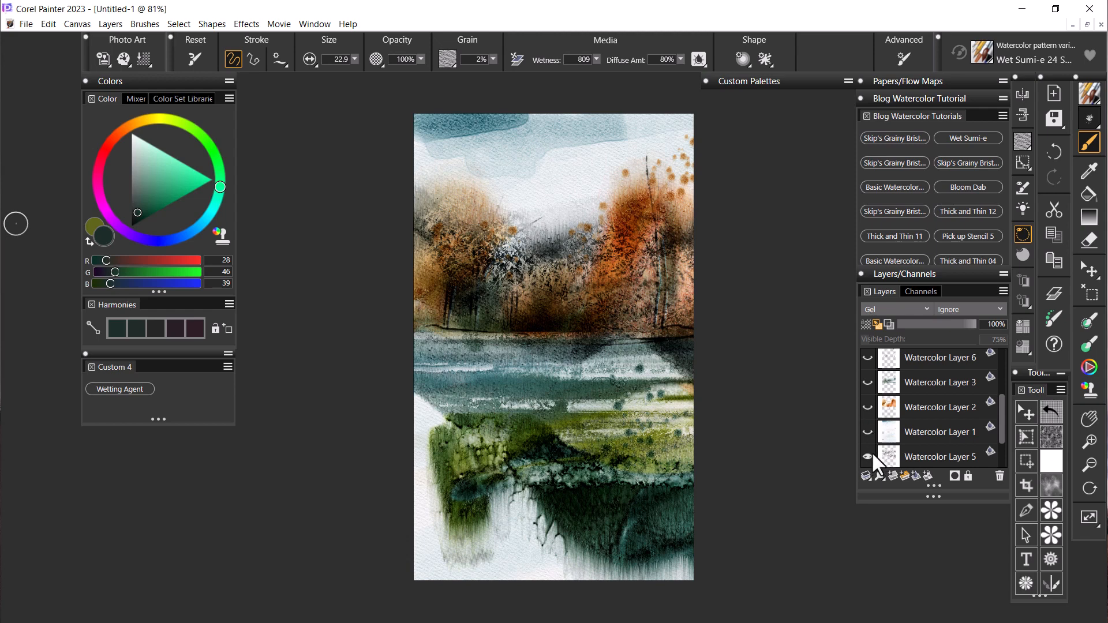
left_click(870, 455)
left_click(870, 455)
Try lowering the layer opacity to 0% and return it to 100%
left_click(944, 323)
left_click_drag(942, 320, 891, 320)
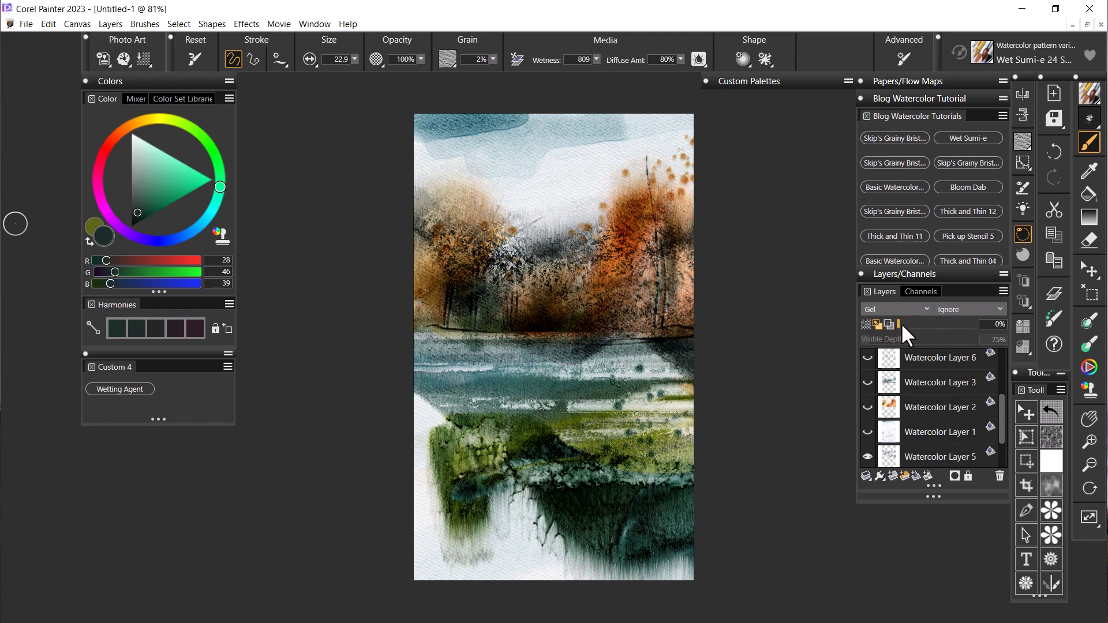
left_click_drag(897, 319, 969, 324)
Preview Watercolor Layer 2 and Watercolor Layer 1 in turn beneath the merged painting, leaving both hidden
mouse_move(999, 414)
left_mouse_down()
mouse_move(999, 426)
mouse_move(1009, 396)
mouse_move(1008, 416)
left_mouse_up()
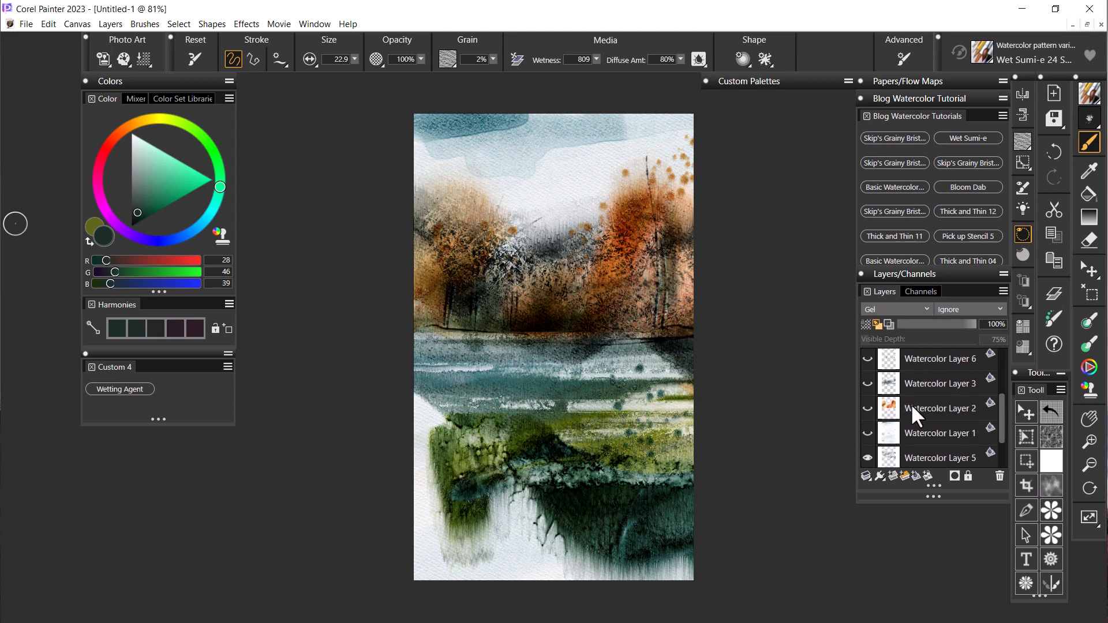
left_click(867, 408)
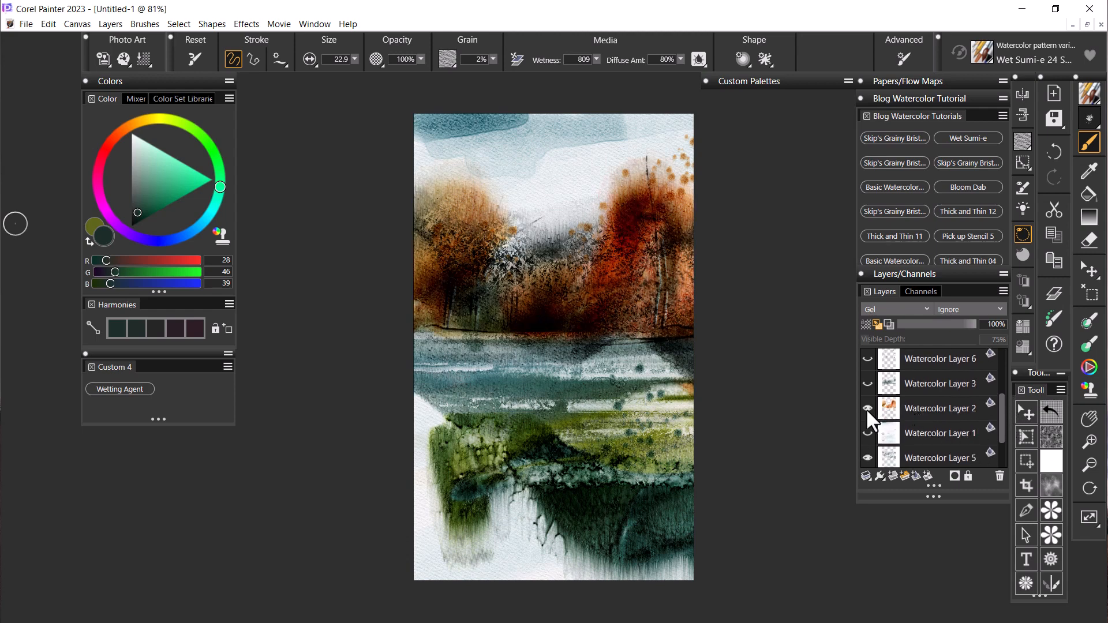
left_click(867, 408)
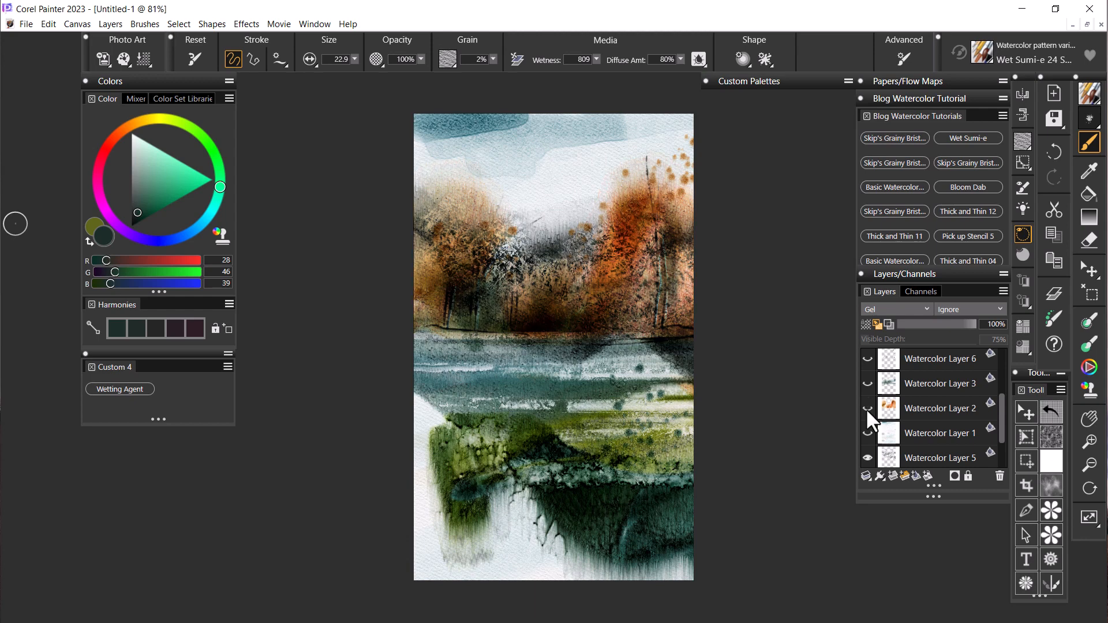
left_click(866, 409)
left_click(866, 408)
left_click(867, 433)
left_click(867, 432)
Show and select Watercolor Layer 3, and lower its opacity to 25%
left_click(868, 379)
left_click(867, 379)
left_click(867, 379)
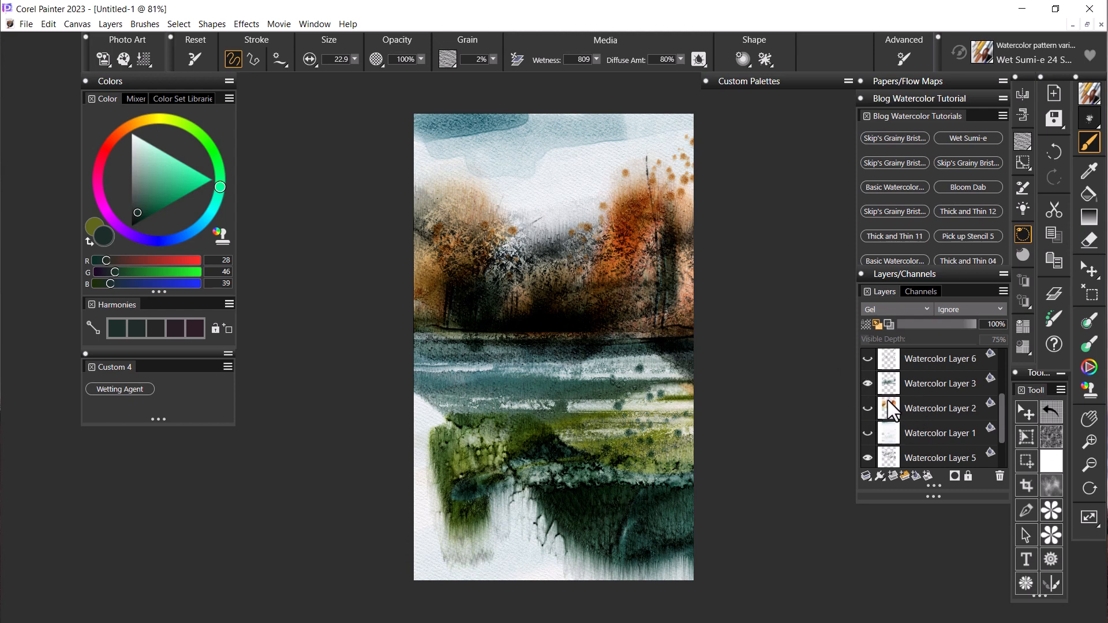
left_click(936, 323)
left_click_drag(936, 322, 1007, 321)
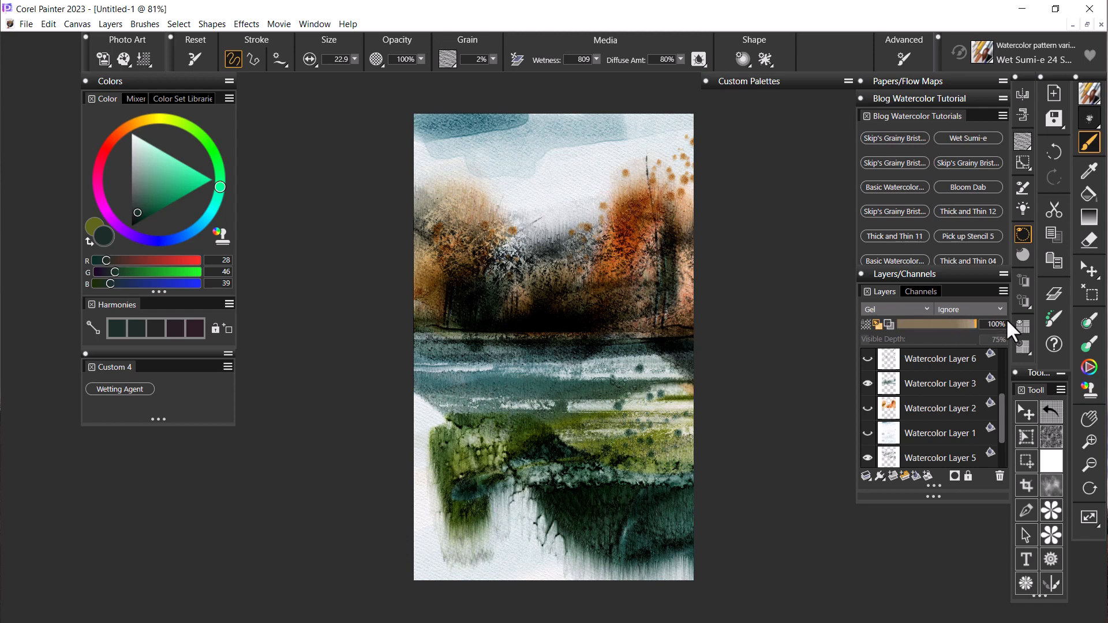
left_click(934, 377)
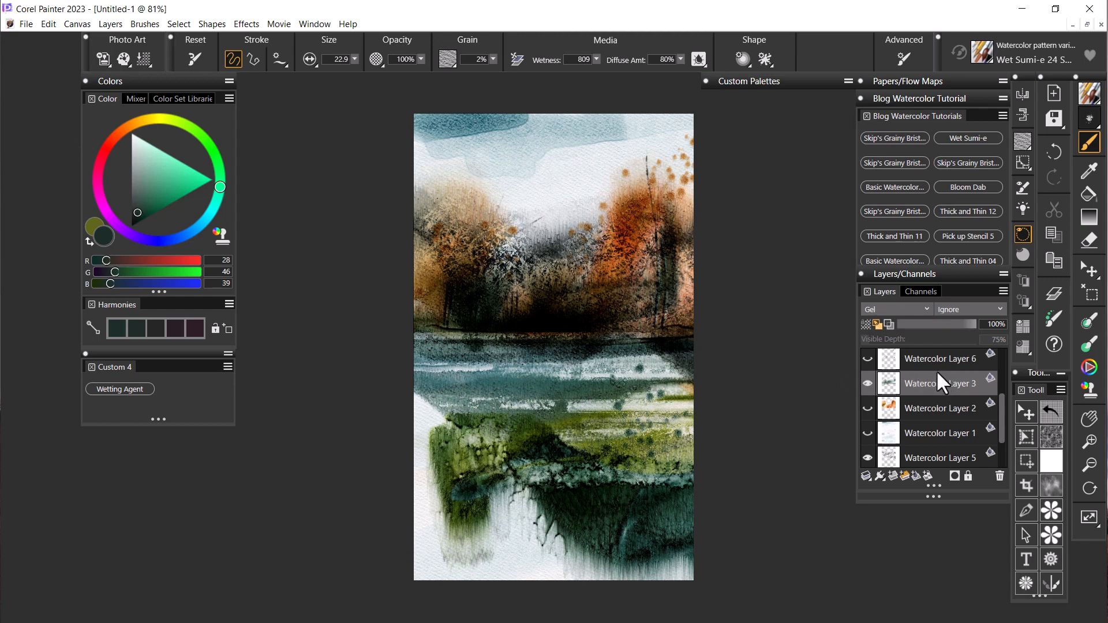
left_click(933, 322)
left_click_drag(932, 322, 921, 323)
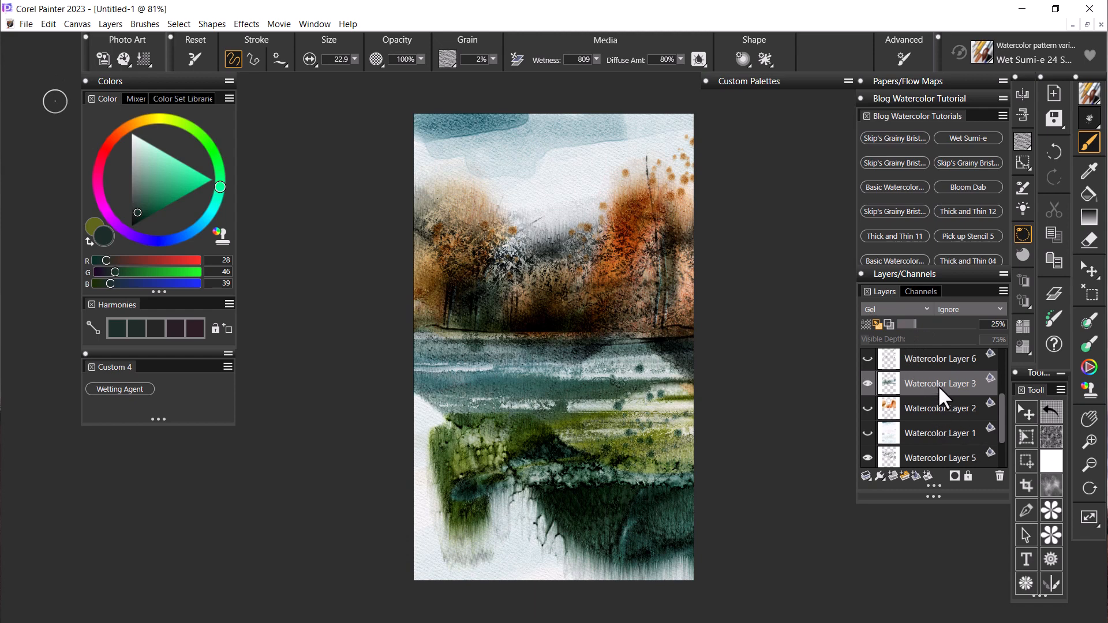
Switch to the Eraser, set its size to 21.3, and dab the dark shading below the shoreline on Watercolor Layer 3
left_click(1089, 240)
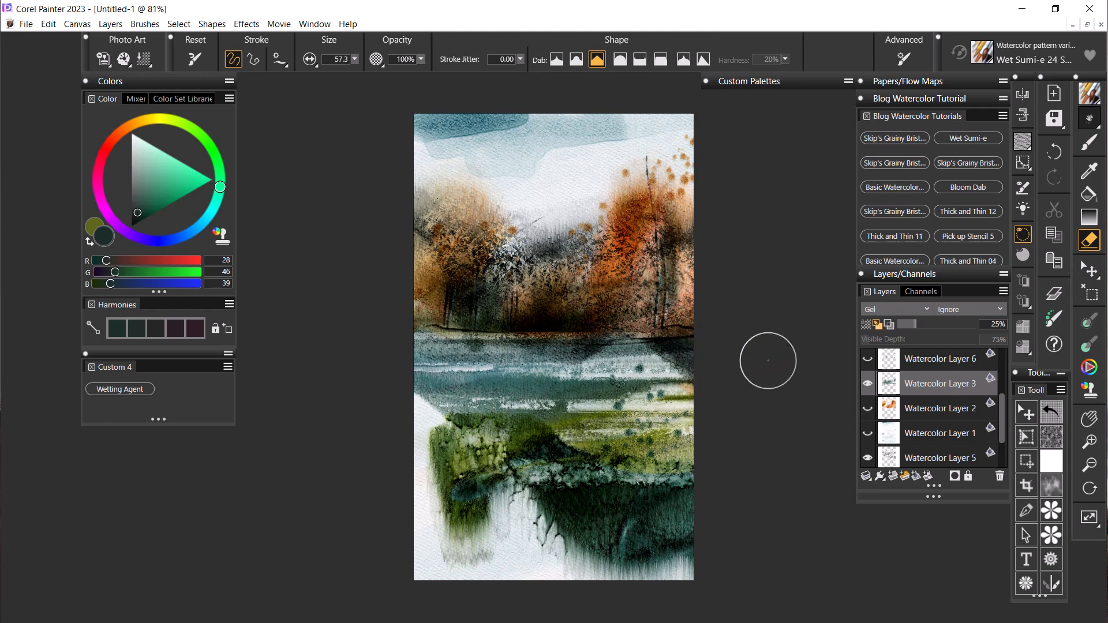
left_click(311, 60)
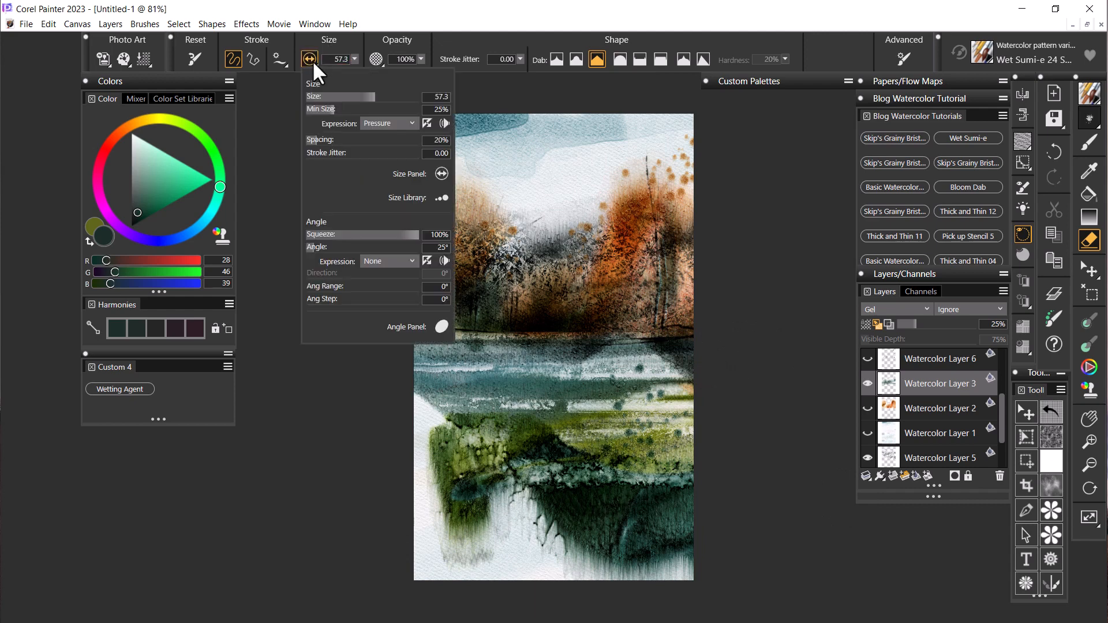
left_click(345, 96)
left_click(358, 96)
left_click(647, 352)
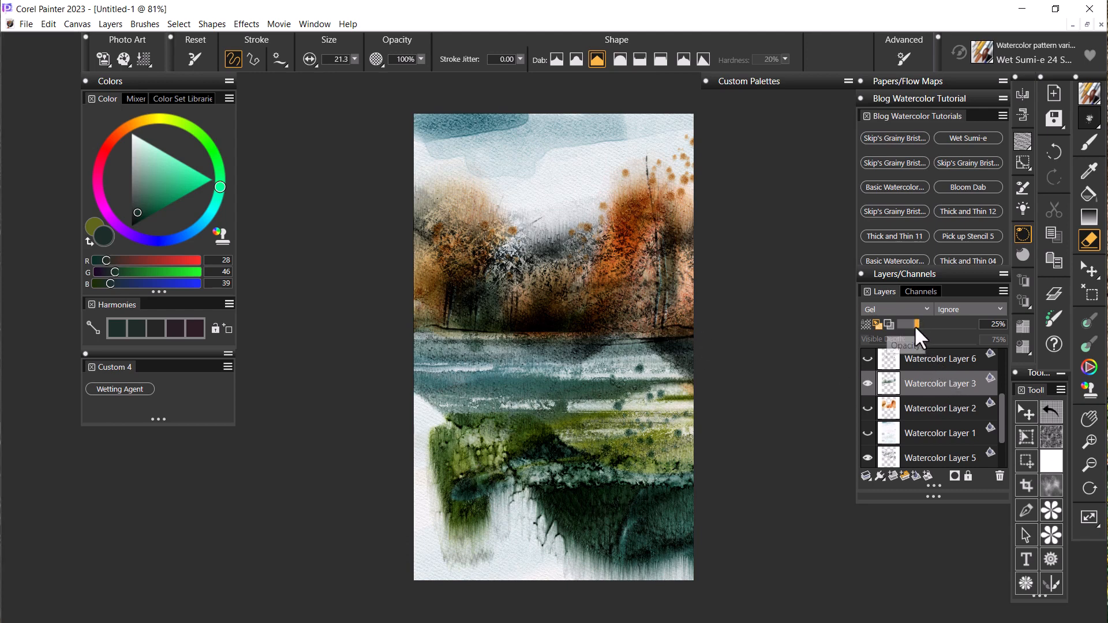
Try Watercolor Layer 3 at 14% and 67% opacity, and set it to 49%
left_click_drag(916, 322, 904, 321)
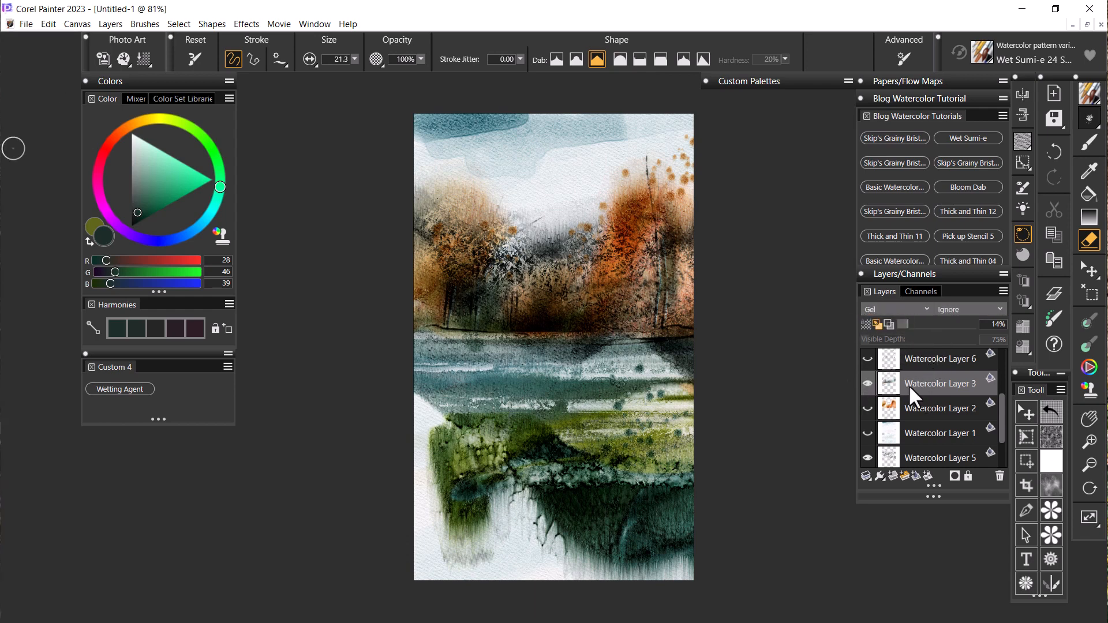
left_click_drag(907, 322, 931, 326)
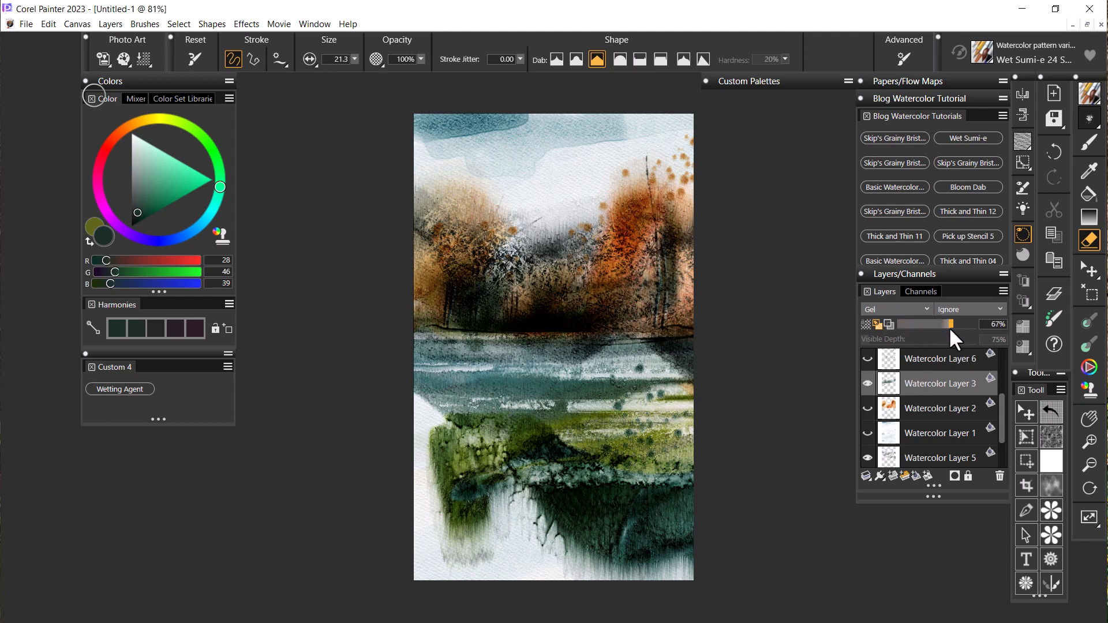
left_click_drag(949, 323, 940, 321)
Compare the painting with and without the merged Watercolor Layer 8, leaving the layer visible
left_click_drag(999, 423, 1004, 386)
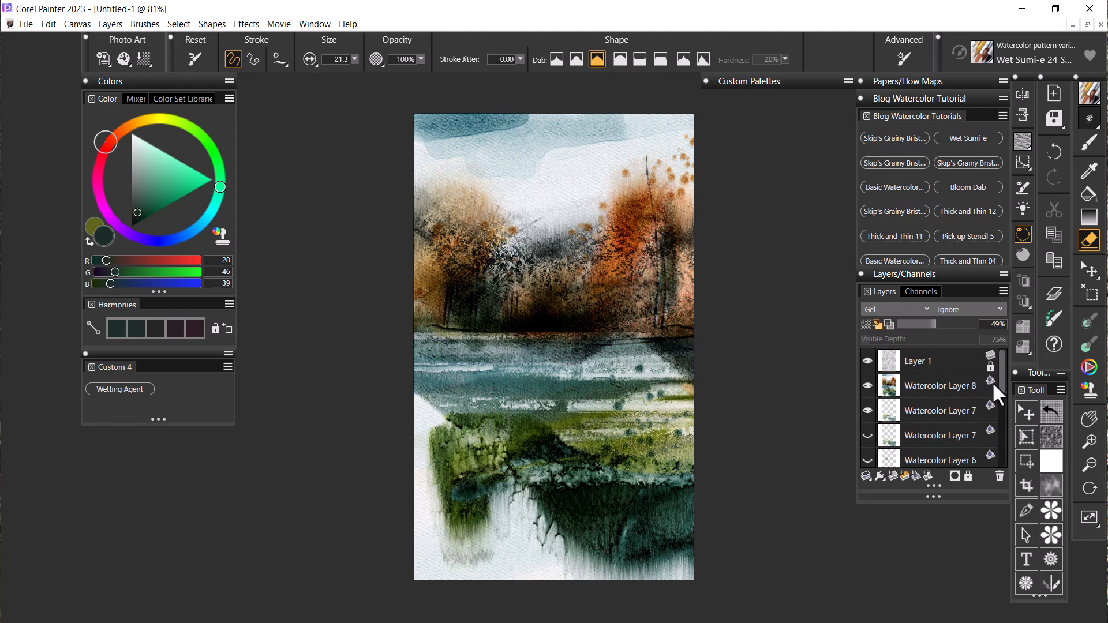
left_click(866, 384)
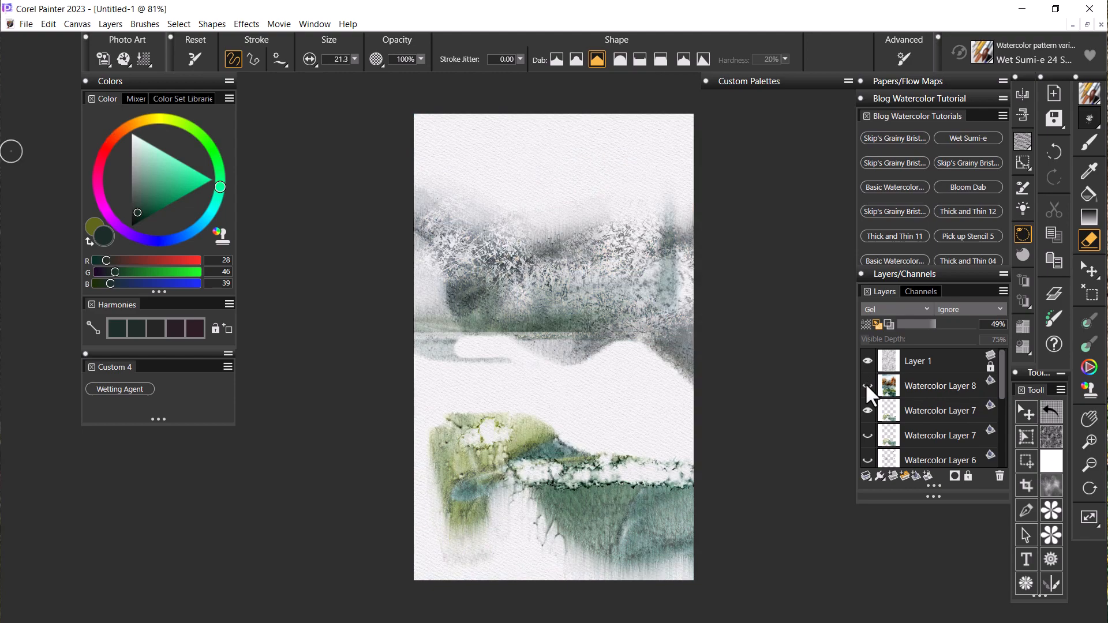
left_click(866, 385)
left_click(866, 385)
left_click(866, 386)
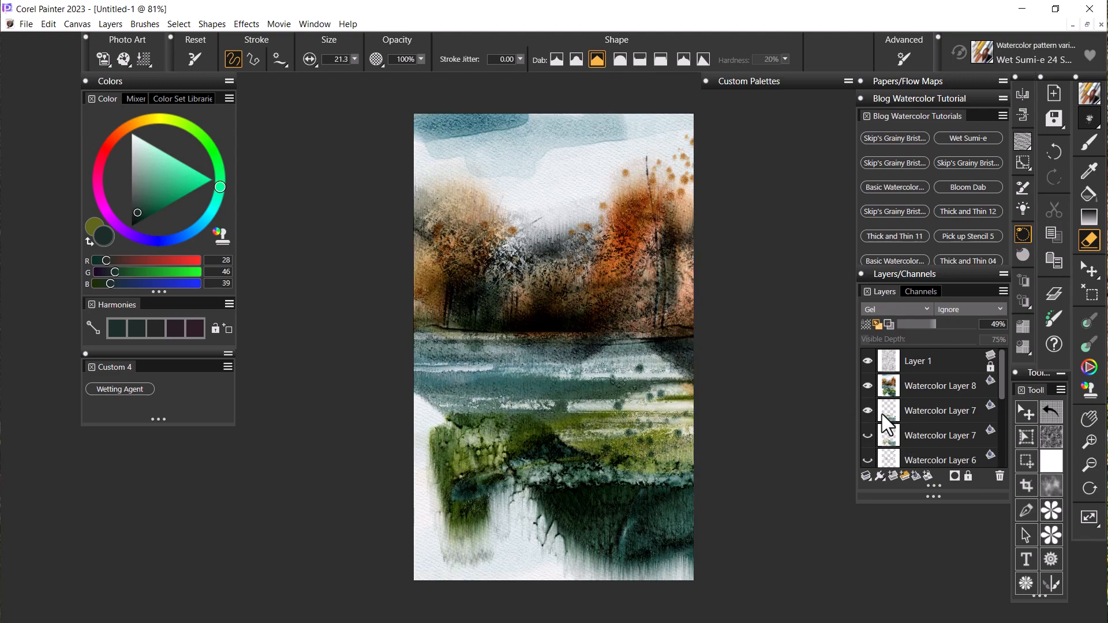
Compare the green foreground with and without the upper Watercolor Layer 7, and hide that layer
left_click(867, 410)
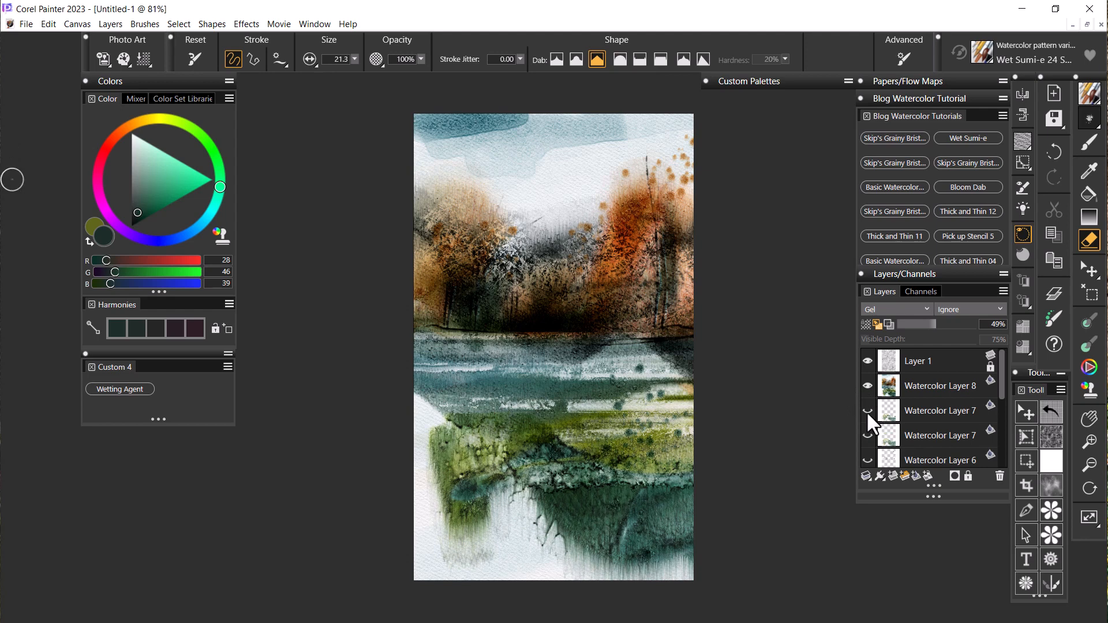
left_click(867, 411)
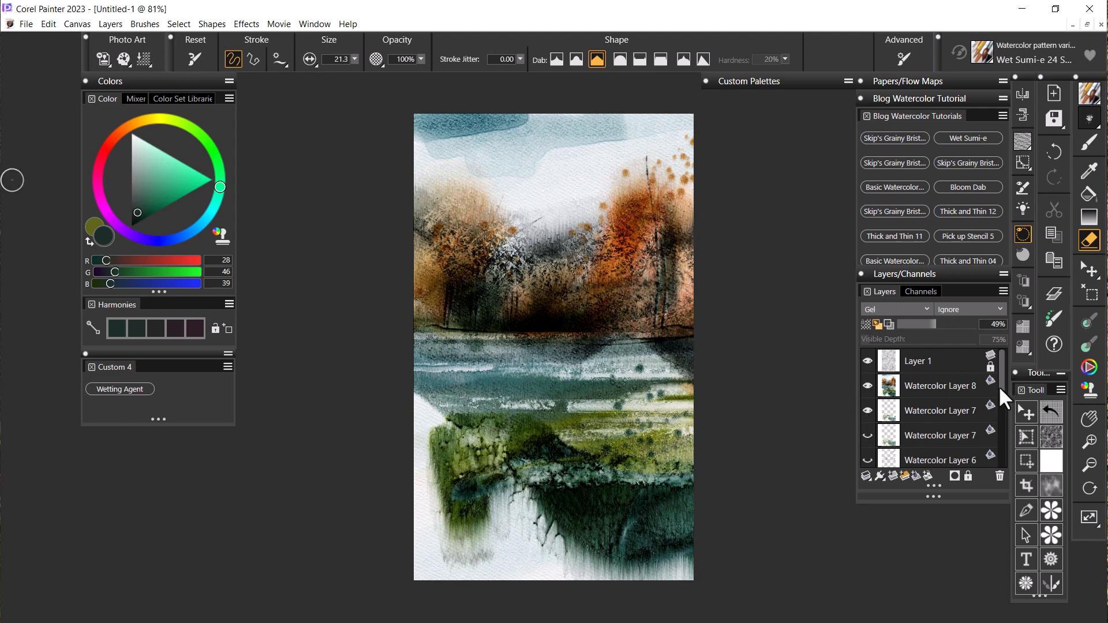
scroll(998, 386, "down", 2)
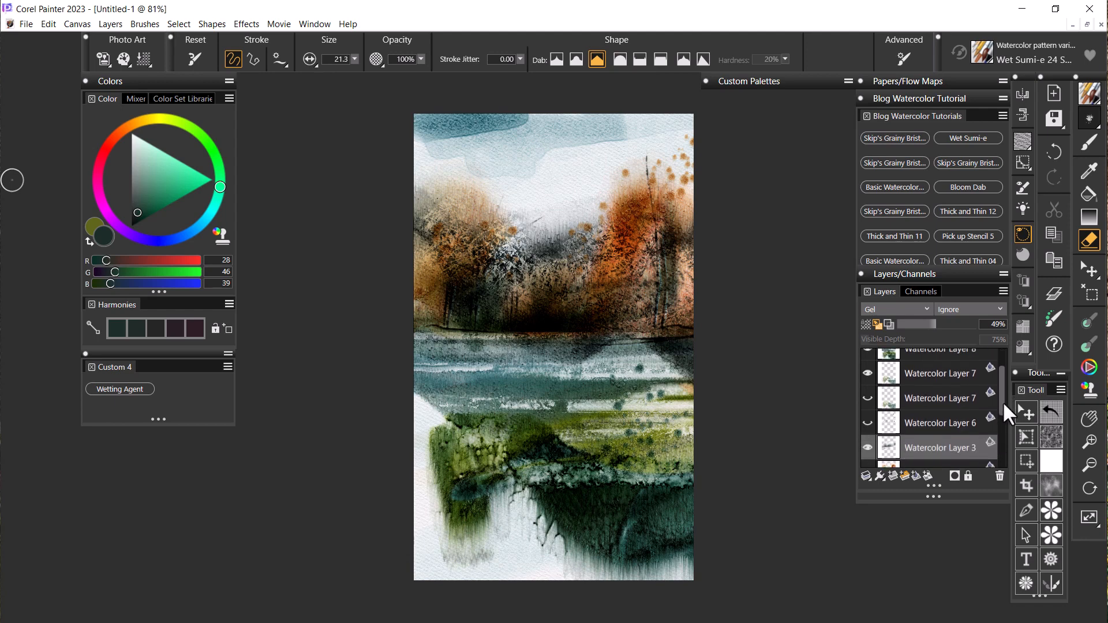
left_click(867, 373)
left_click(866, 373)
scroll(1001, 372, "down", 2)
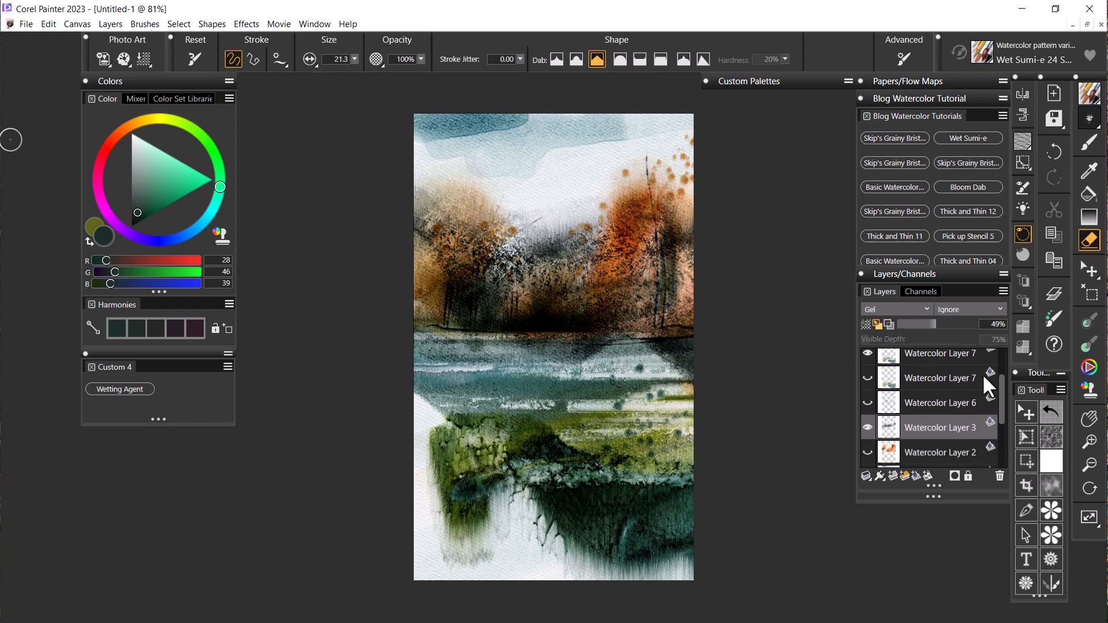
left_click(866, 353)
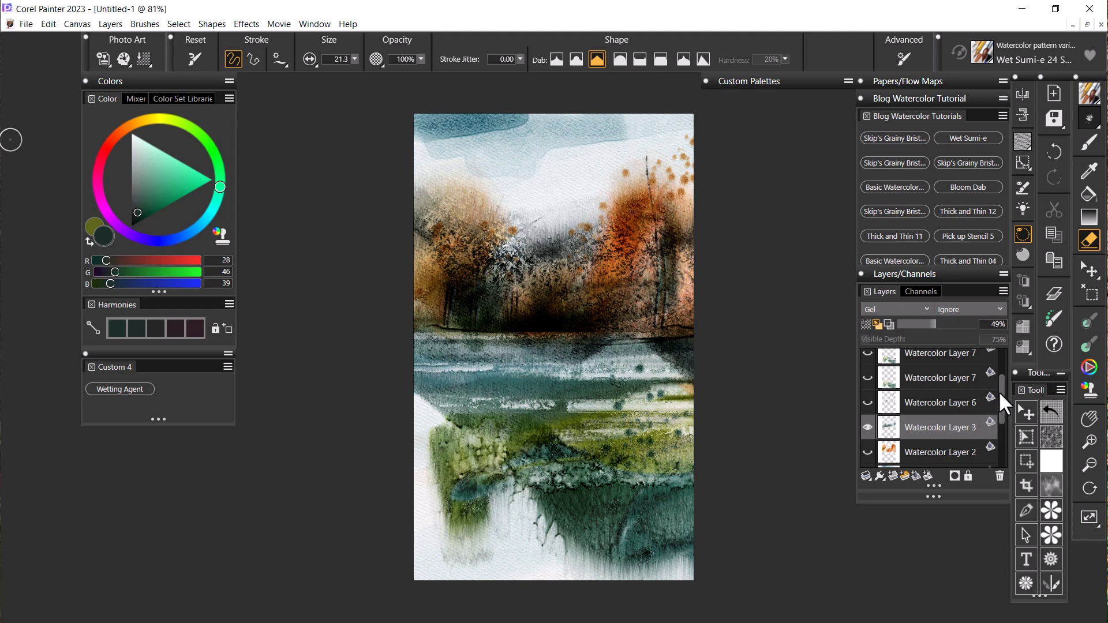
Hide Watercolor Layer 3 after comparing its effect, and briefly preview Watercolor Layer 2, leaving it hidden
scroll(1002, 393, "down", 3)
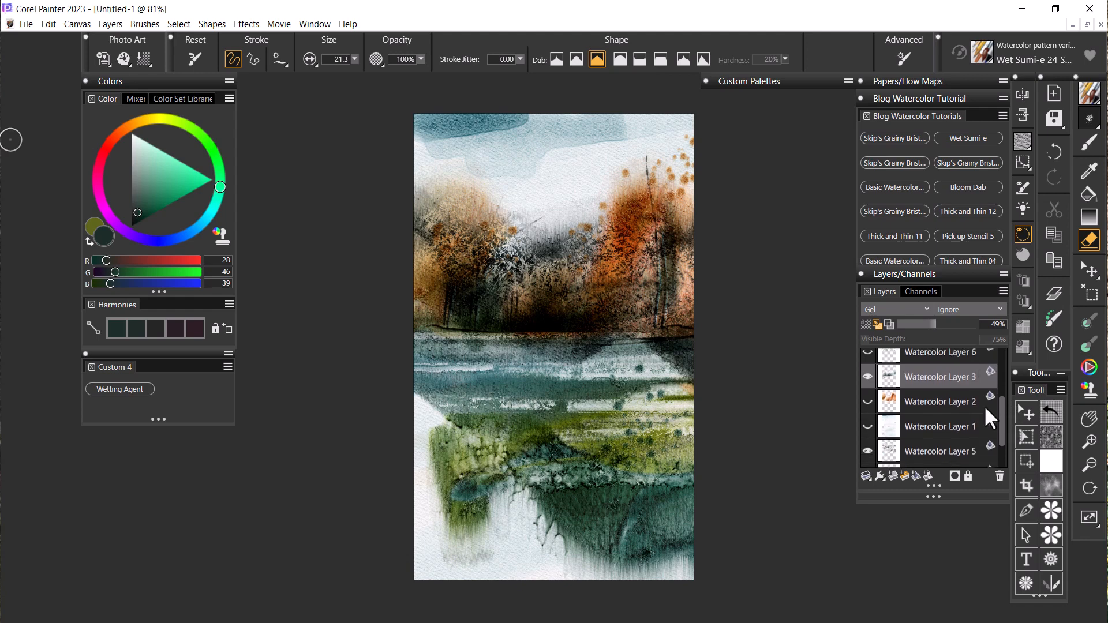
left_click(867, 375)
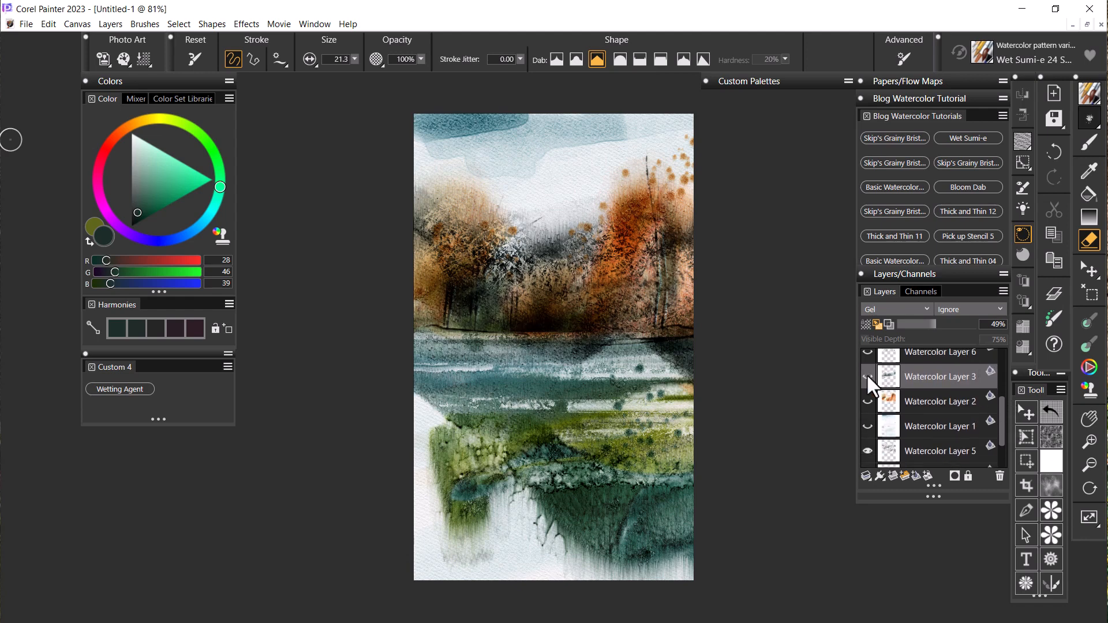
left_click(867, 374)
left_click(866, 374)
left_click(864, 399)
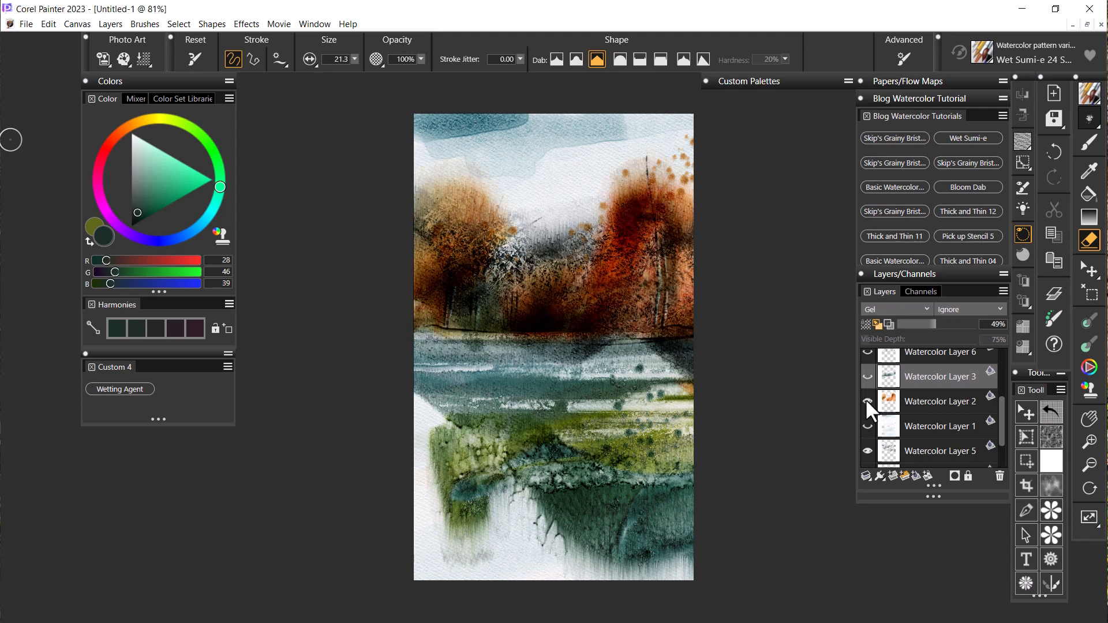
left_click(865, 398)
Compare the trees with and without Watercolor Layer 5, keep it visible, and select that layer
left_click_drag(1002, 407, 1005, 431)
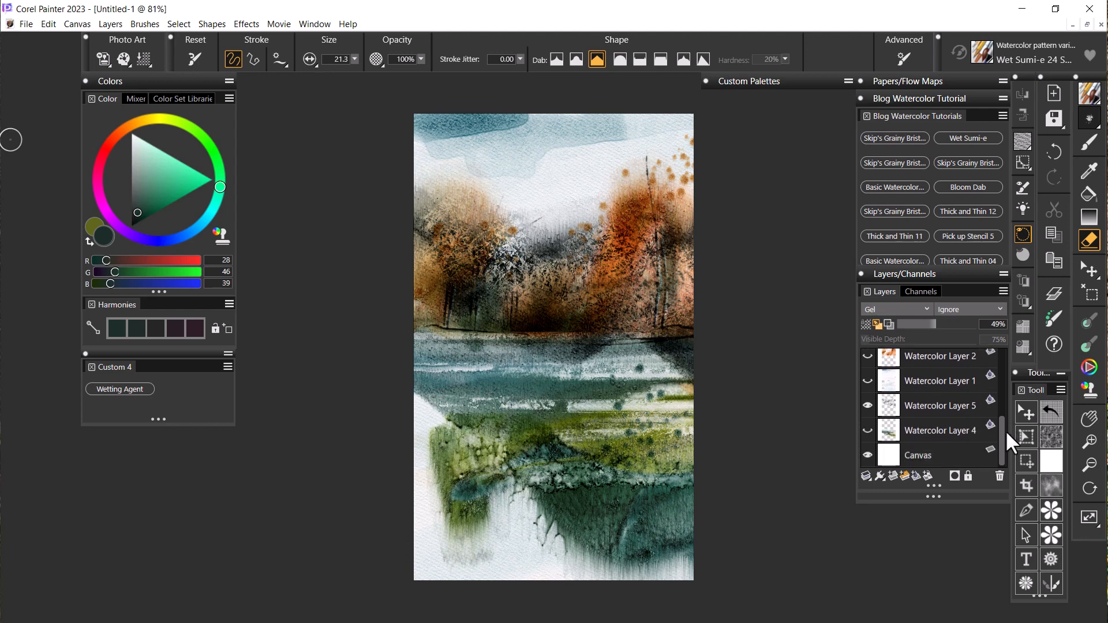
left_click(864, 402)
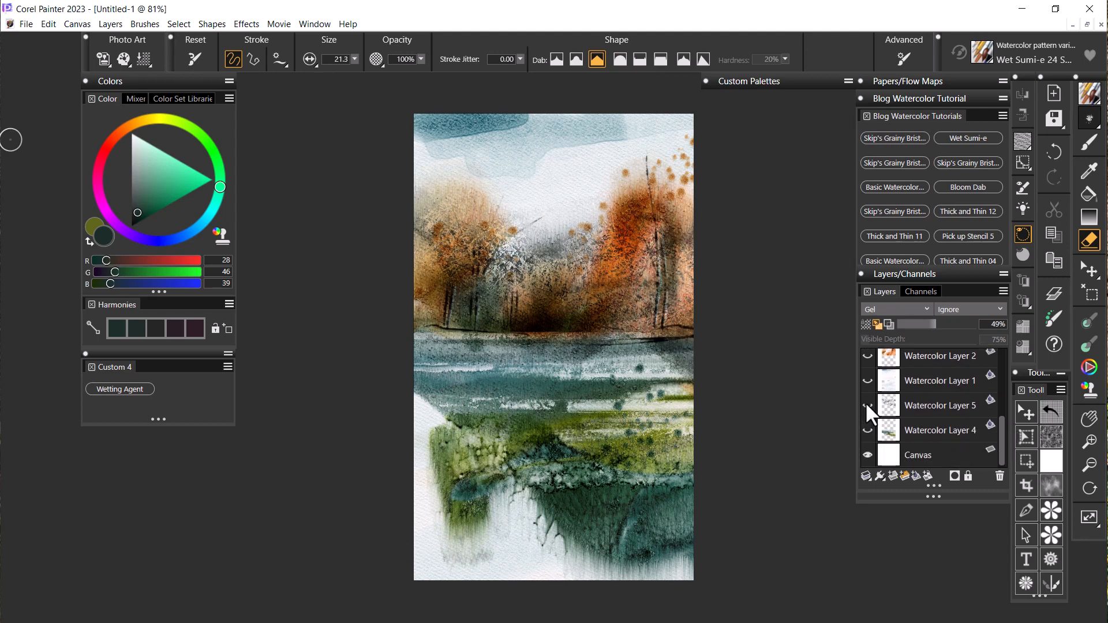
left_click(864, 402)
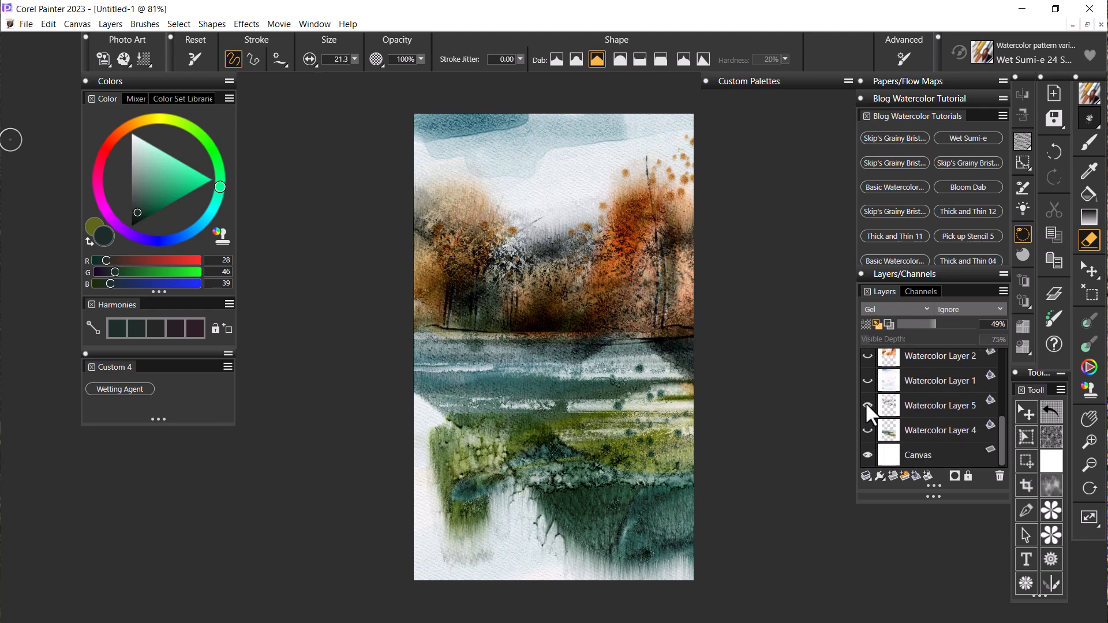
left_click(928, 405)
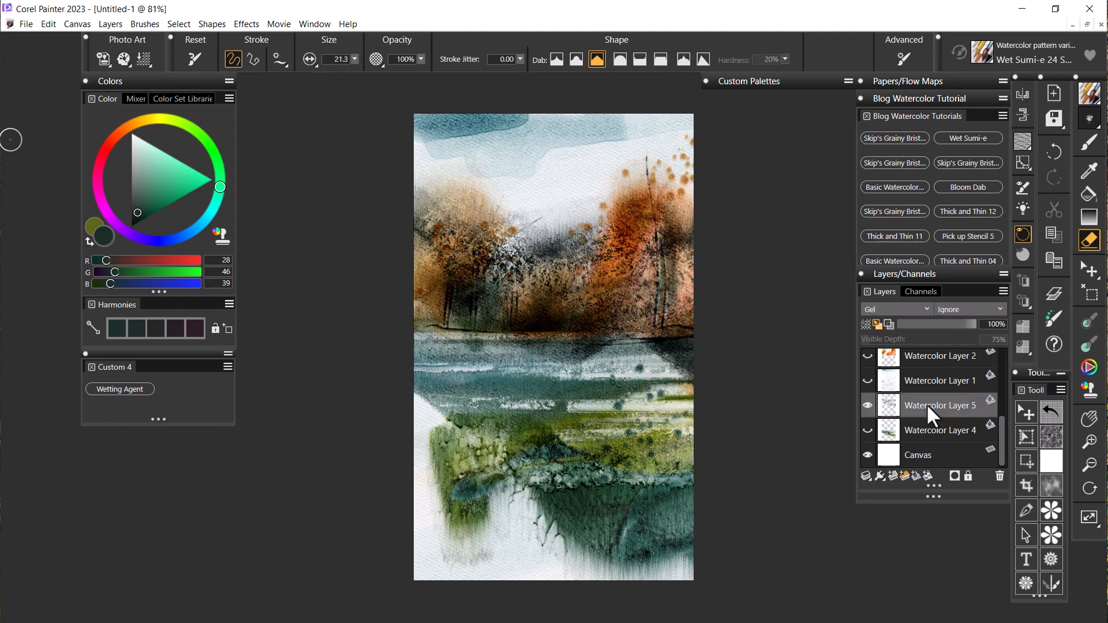